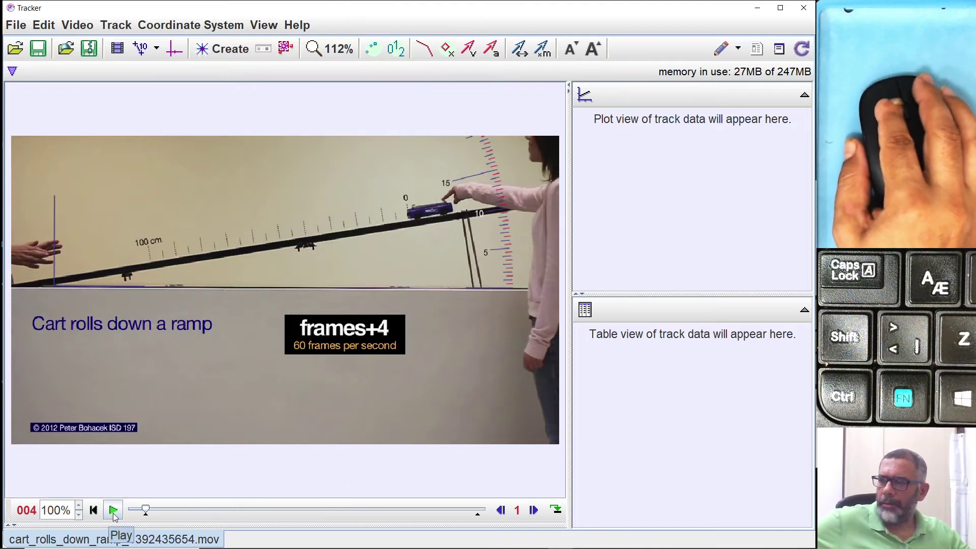
Step: Play part of the cart-on-ramp video and return to its start frame
click(113, 512)
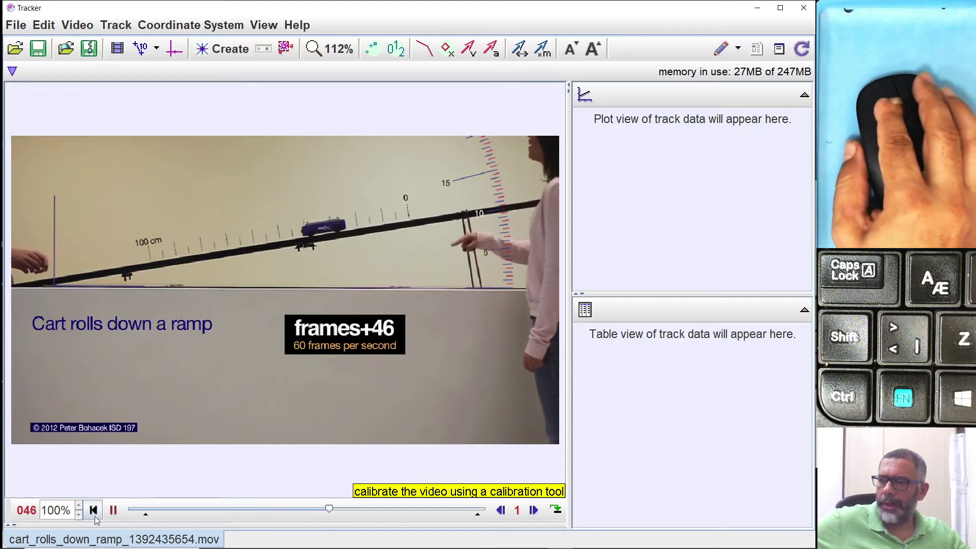
click(94, 511)
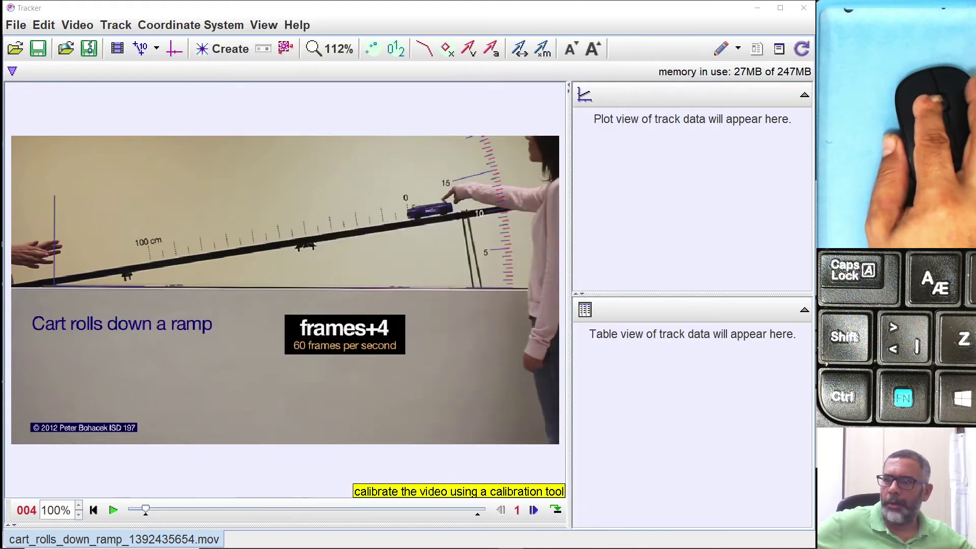
Step: Show the coordinate axes and move their origin just below the lower part of the ramp
click(175, 51)
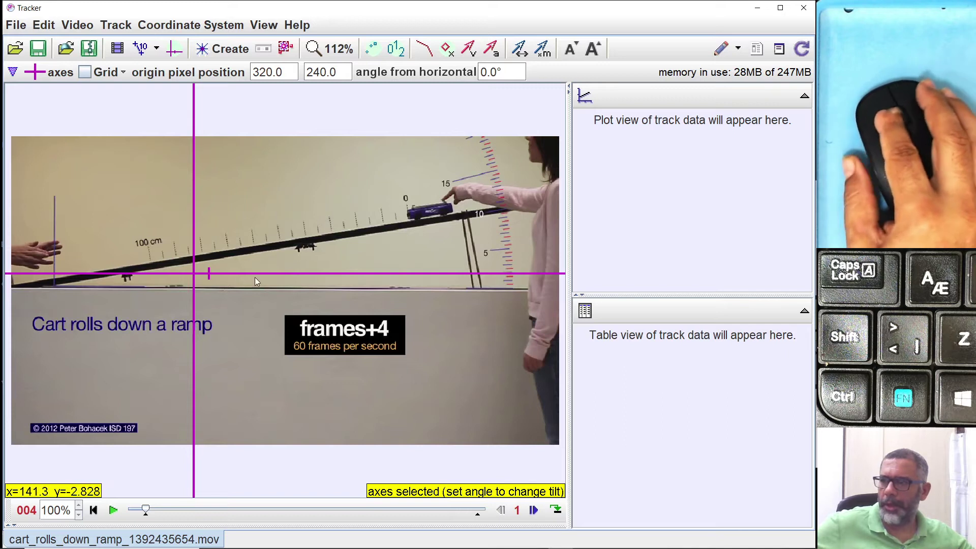
drag(194, 280, 114, 310)
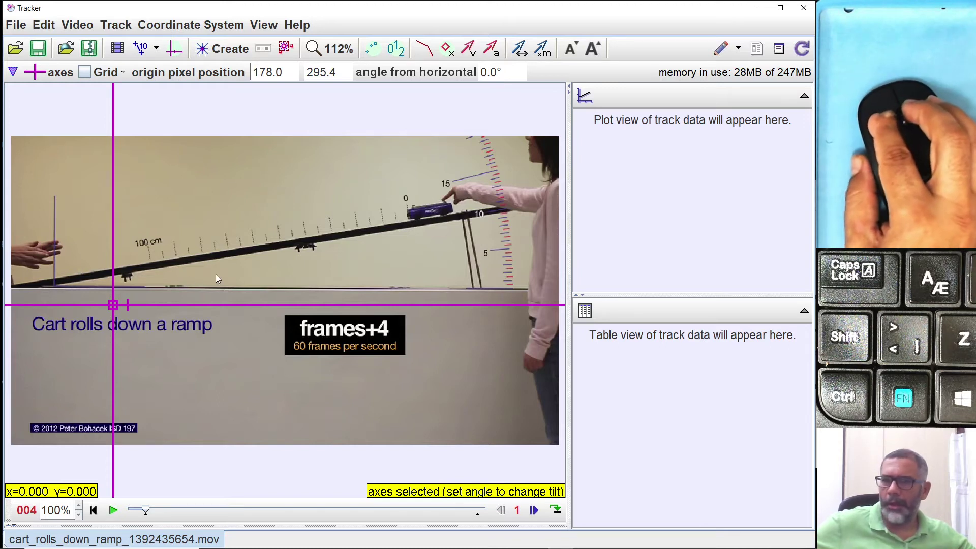
Step: Move the axes origin to the ramp's lower end, where the blue vertical and horizontal lines meet, at about pixel position 75.2, 262.5
scroll(216, 274, up, 4)
scroll(215, 273, down, 3)
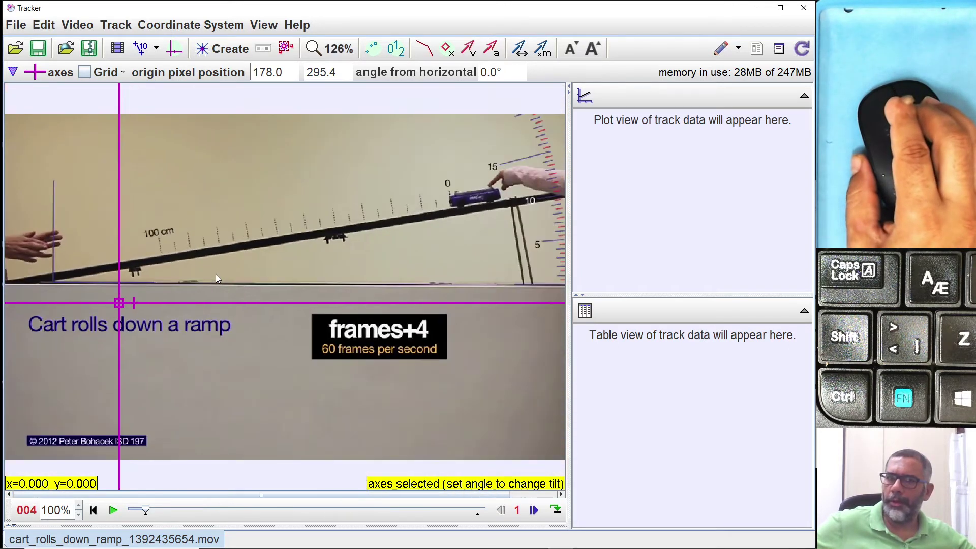
scroll(216, 274, up, 4)
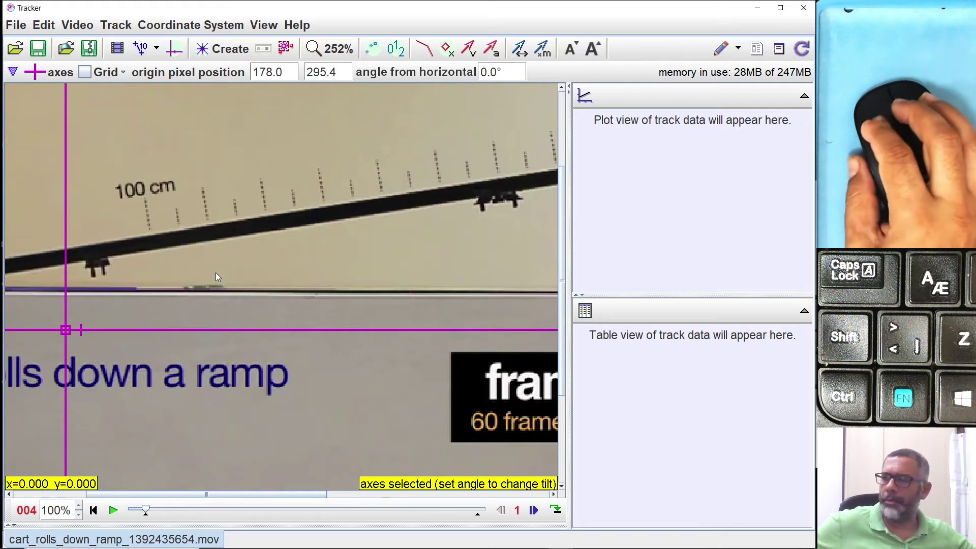
scroll(215, 273, up, 3)
scroll(194, 270, down, 3)
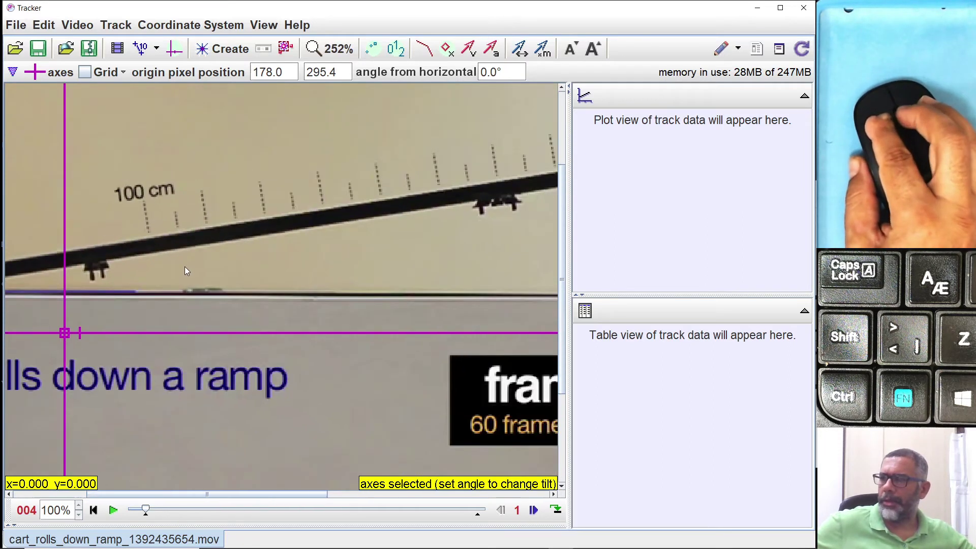
scroll(184, 266, down, 1)
scroll(184, 267, up, 1)
scroll(179, 288, down, 1)
scroll(190, 354, up, 1)
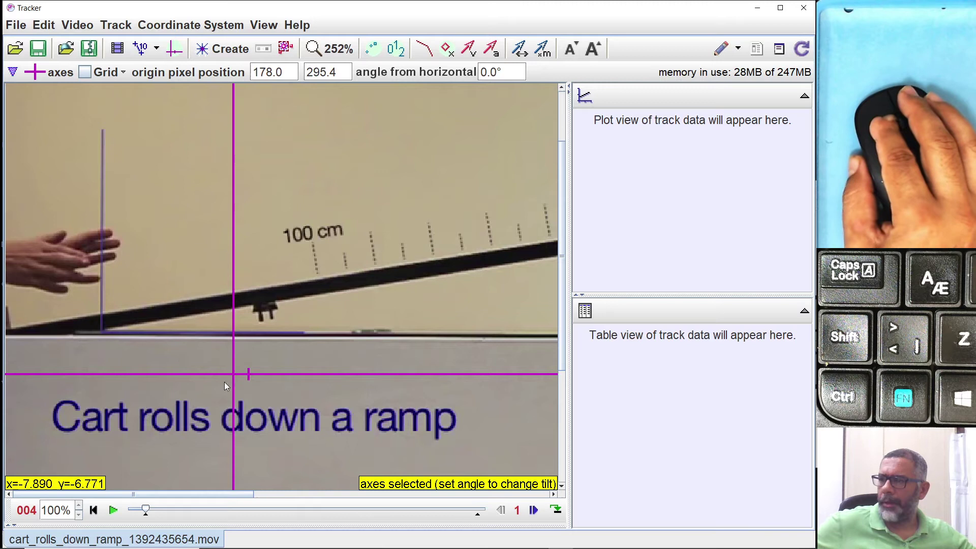
drag(234, 376, 121, 363)
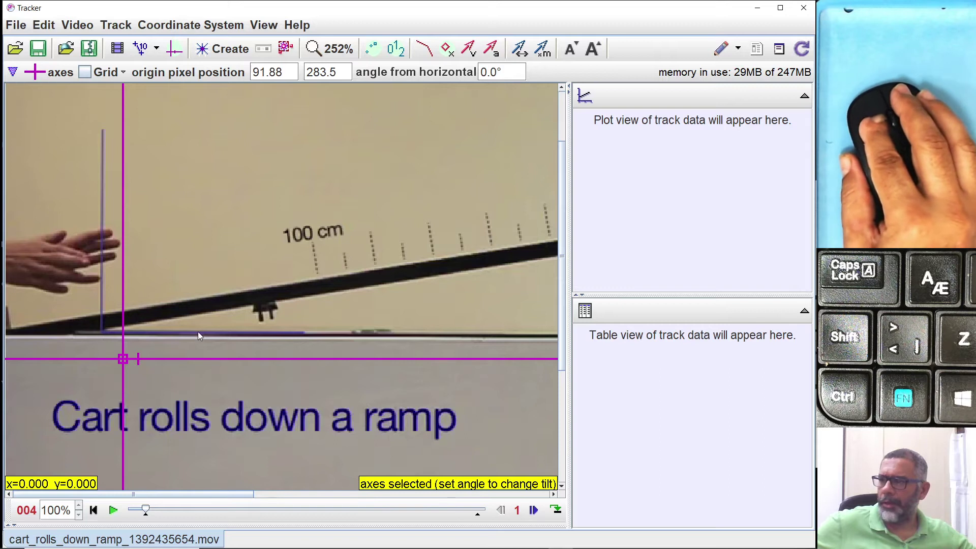
drag(123, 360, 233, 417)
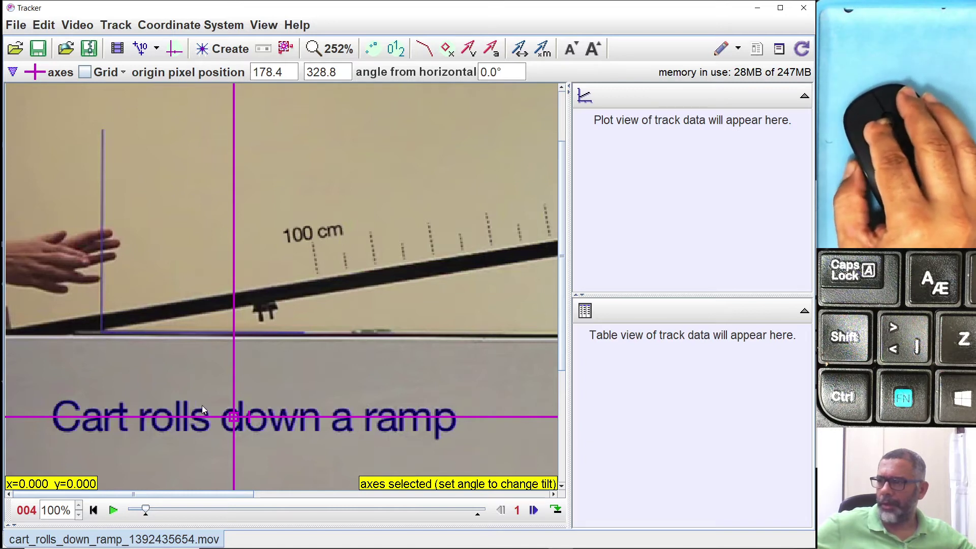
drag(230, 415, 99, 324)
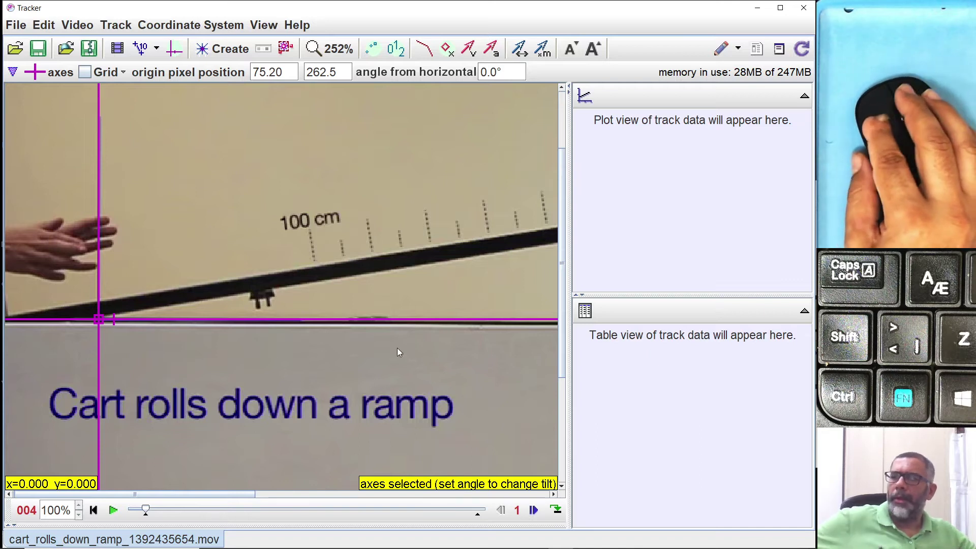
scroll(402, 352, down, 3)
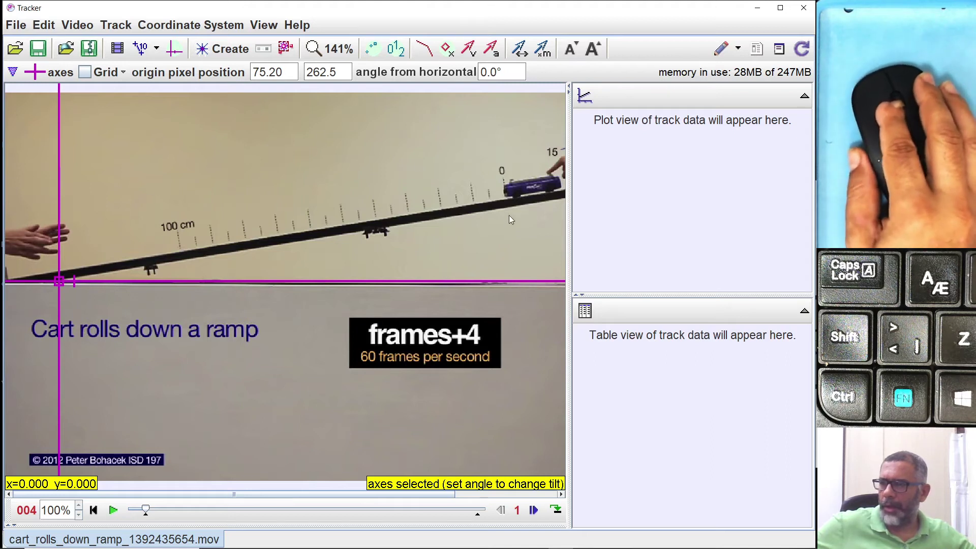
Step: Play the clip to frame 80 and tilt the x-axis up along the ramp's lower edge to about 9.4°
click(113, 510)
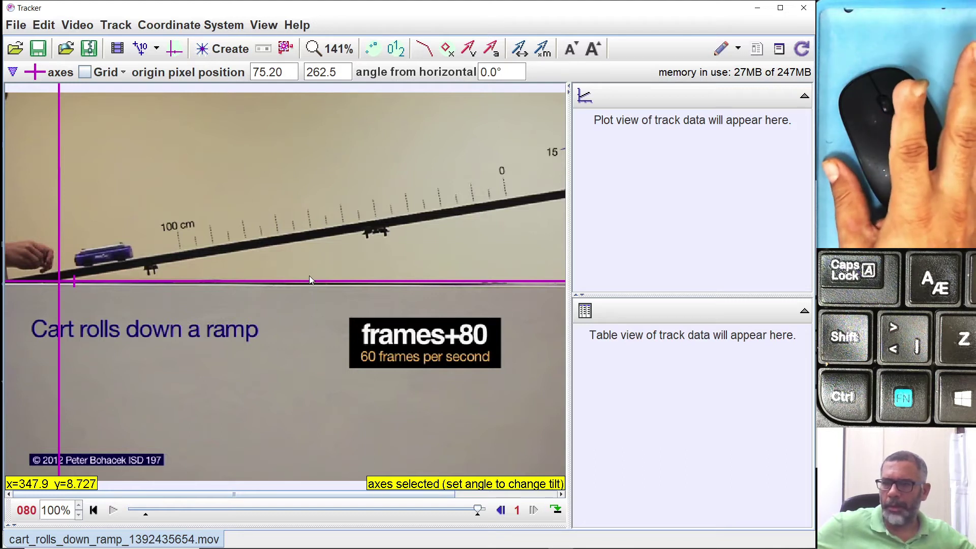
click(550, 281)
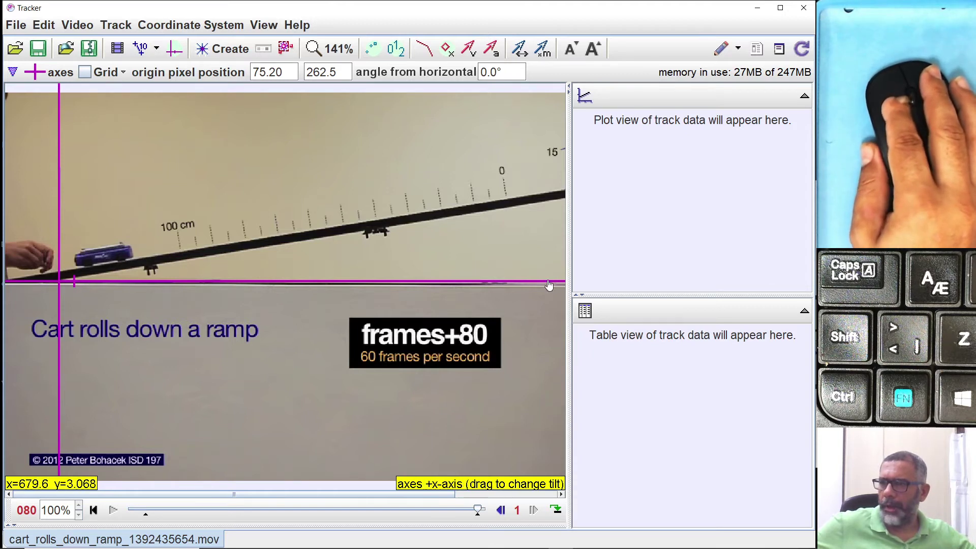
scroll(548, 279, down, 3)
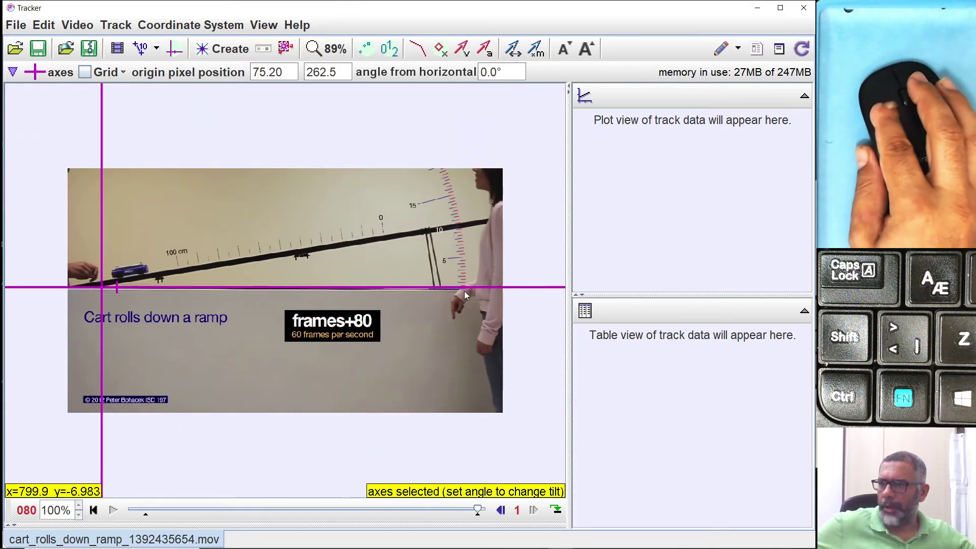
click(517, 289)
drag(517, 290, 529, 222)
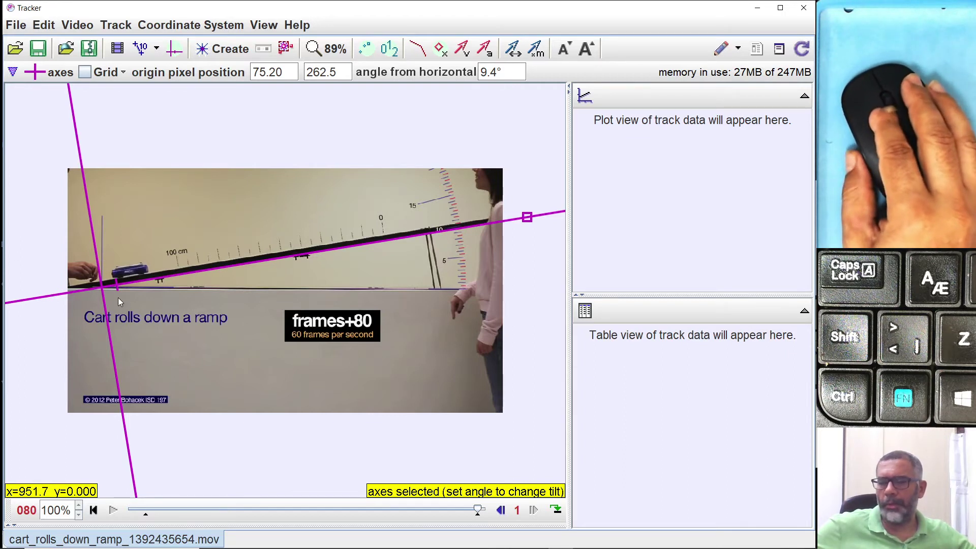
Step: Fine-tune the x-axis tilt at the ramp's upper end to about 9.2° so it follows the ramp
scroll(325, 270, up, 3)
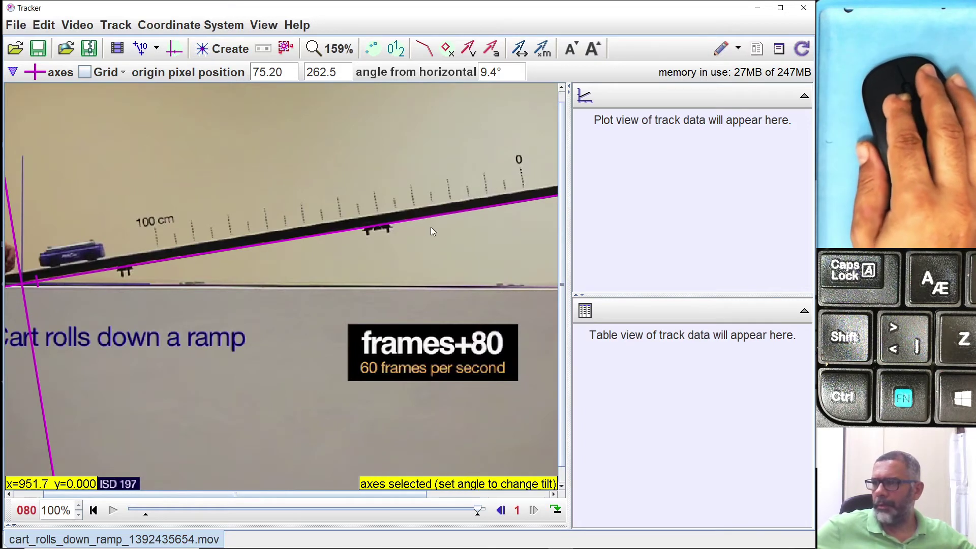
scroll(431, 231, right, 5)
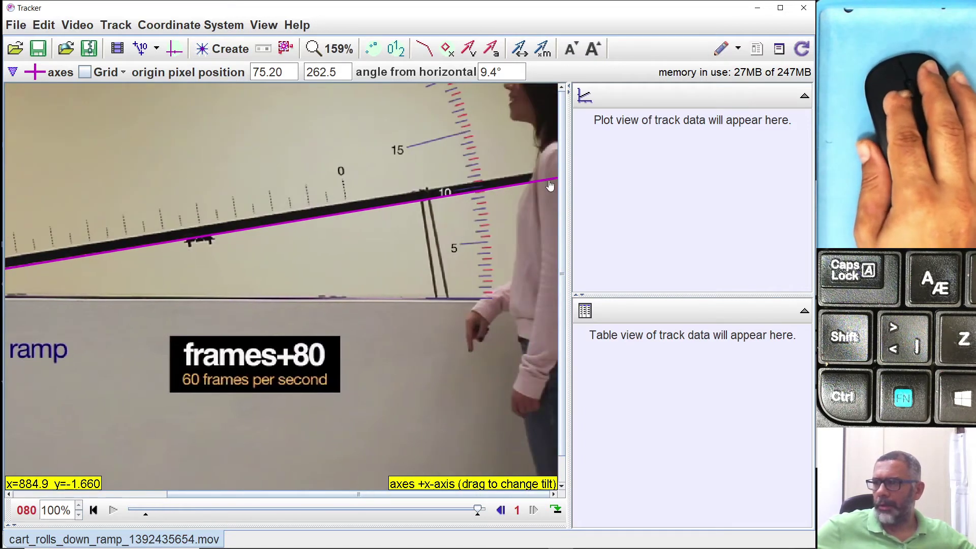
drag(549, 186, 550, 189)
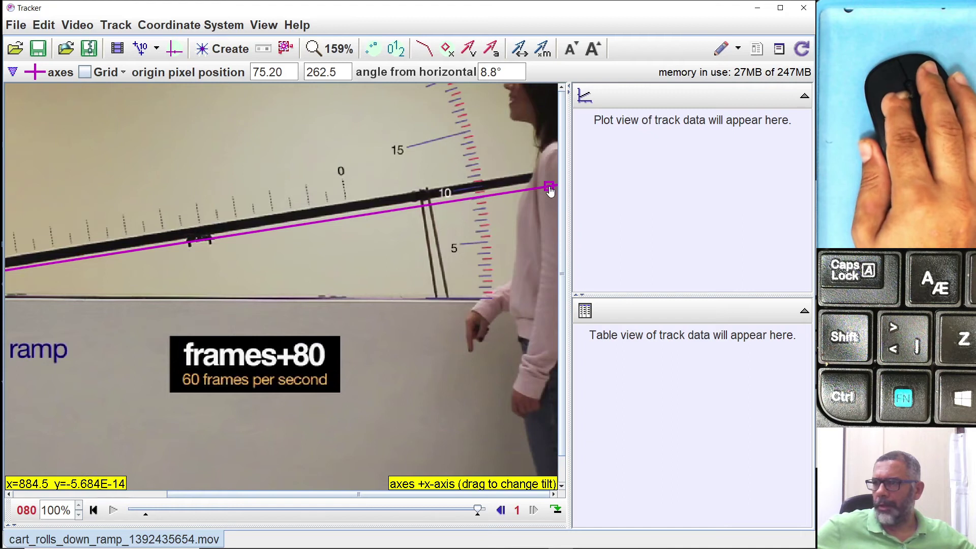
drag(549, 190, 550, 185)
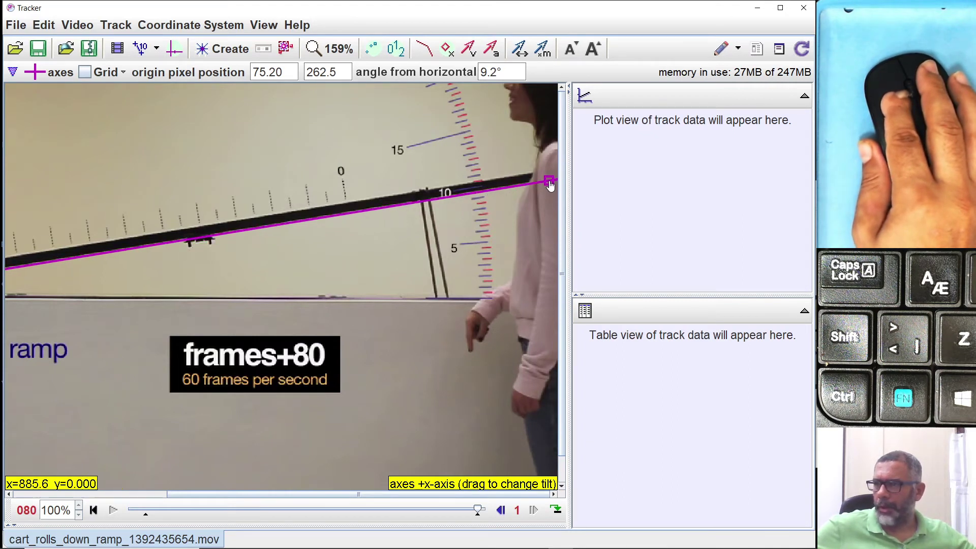
drag(253, 267, 231, 294)
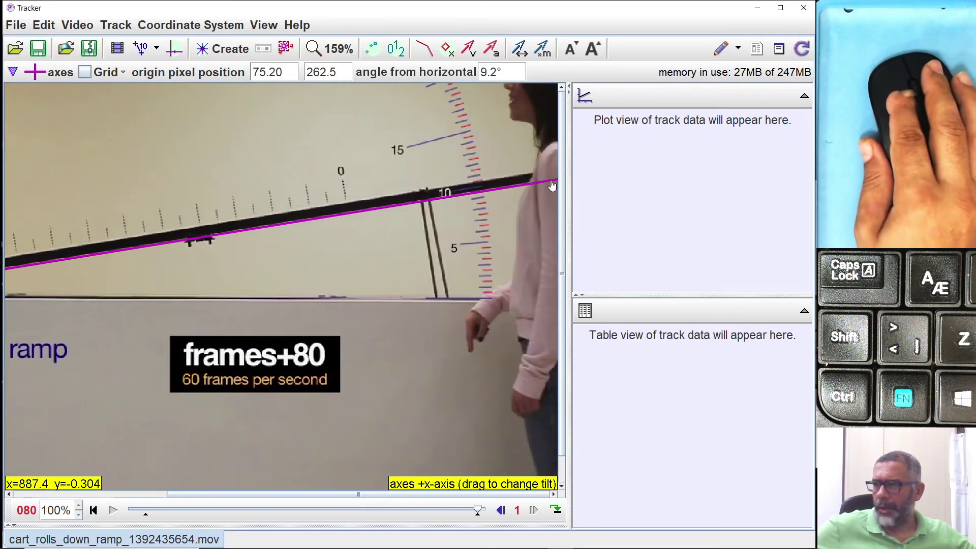
scroll(496, 223, down, 1)
scroll(347, 215, down, 3)
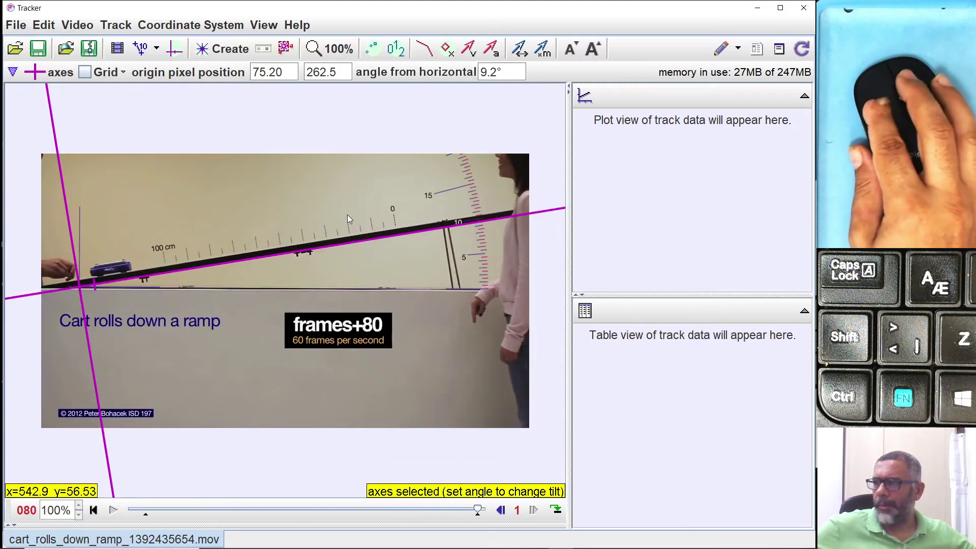
Step: Replay the whole clip to check the cart's motion against the tilted axes, and return to start frame 4
click(97, 512)
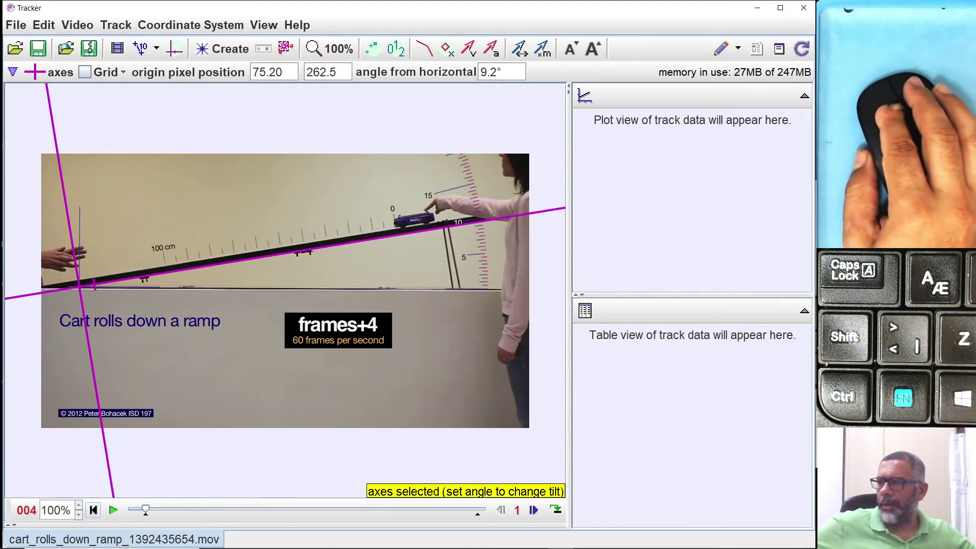
click(113, 510)
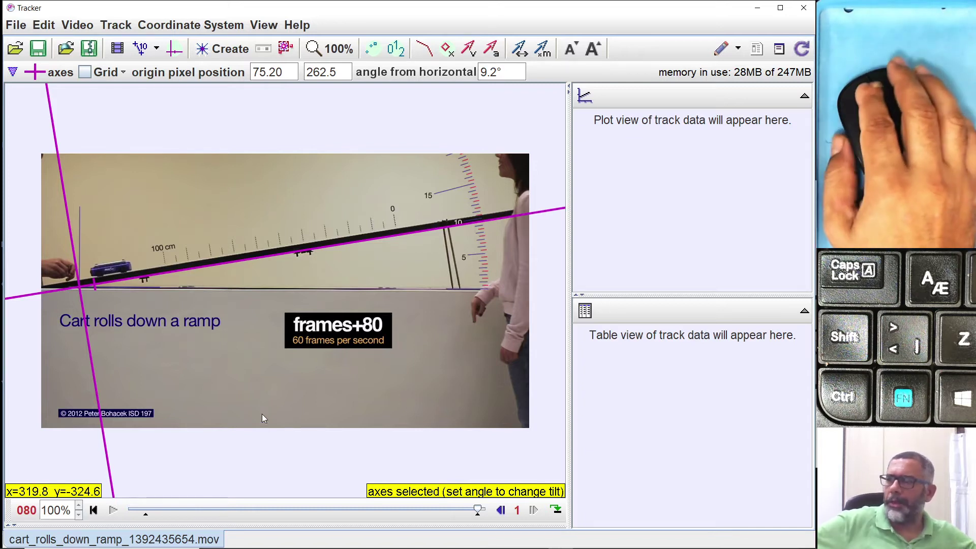
click(93, 510)
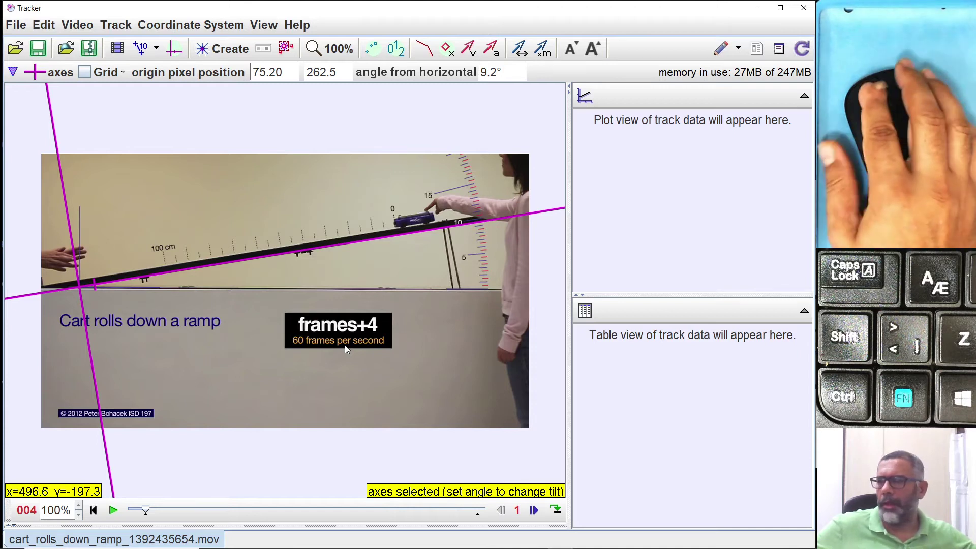
Step: Set the frame rate in the clip settings to 60 frames per second
click(117, 48)
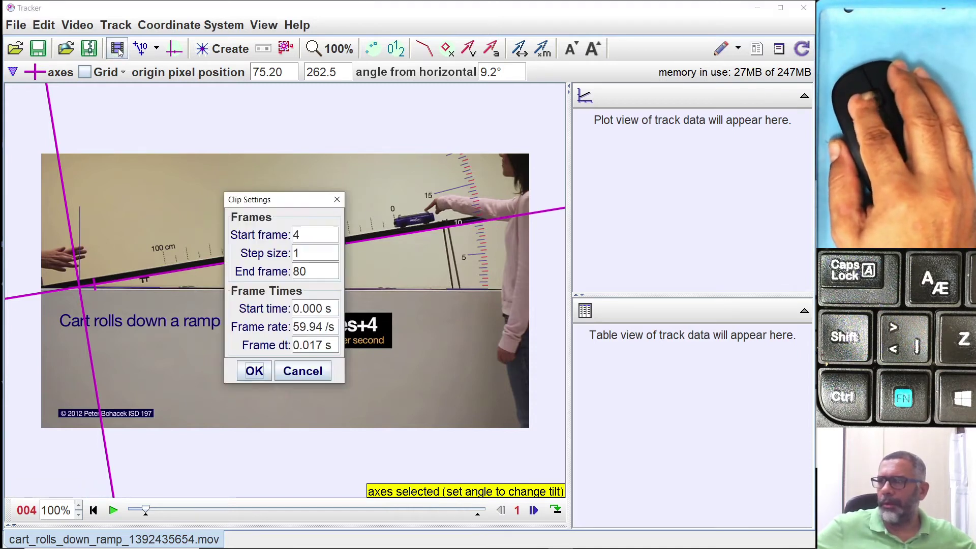
drag(274, 213, 170, 145)
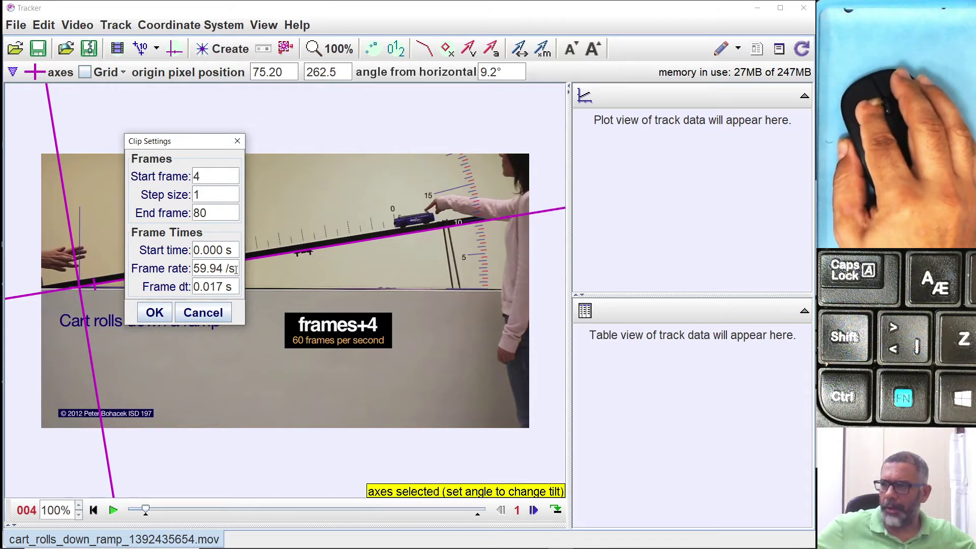
drag(237, 268, 167, 275)
text(60)
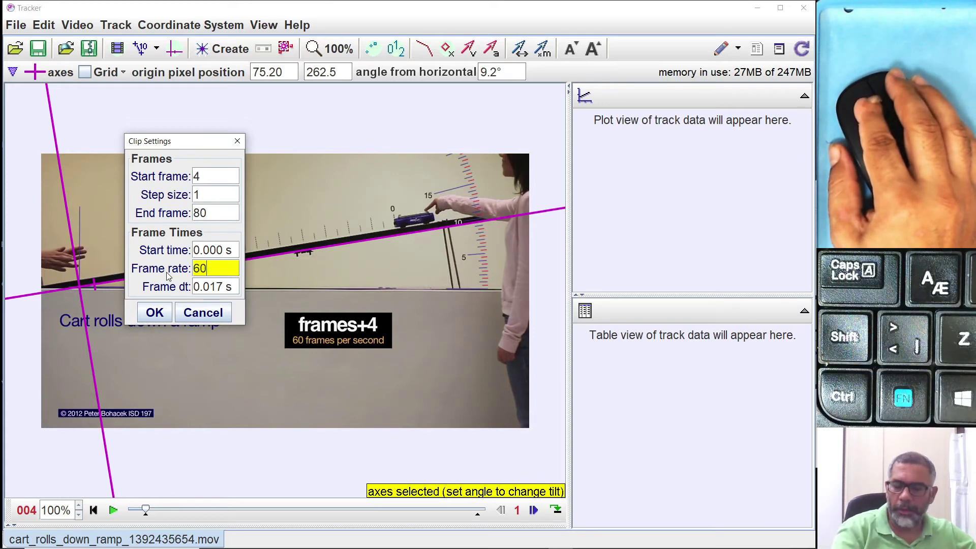
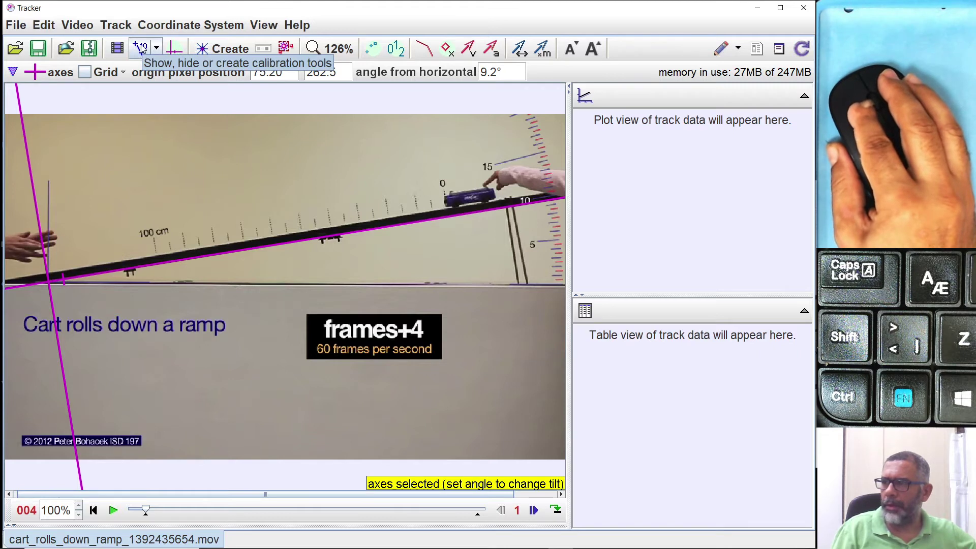
Step: Create a calibration stick and mark its ends at the ramp scale's 100 cm and 0 marks
click(158, 49)
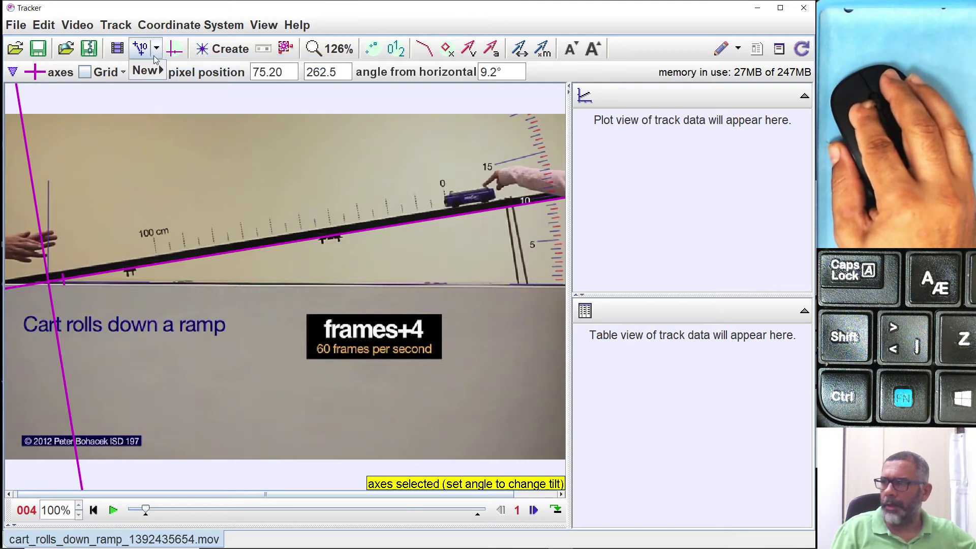
mouse_move(150, 68)
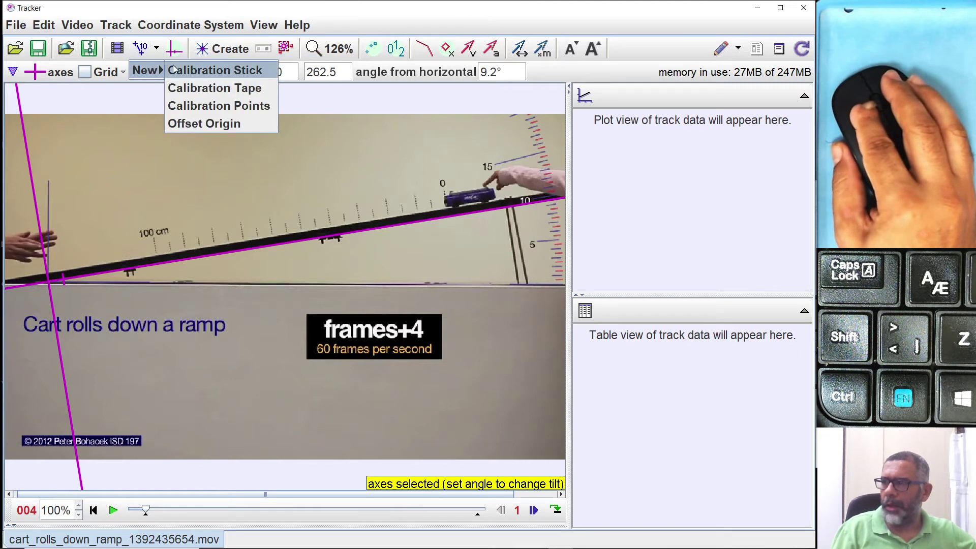
click(216, 71)
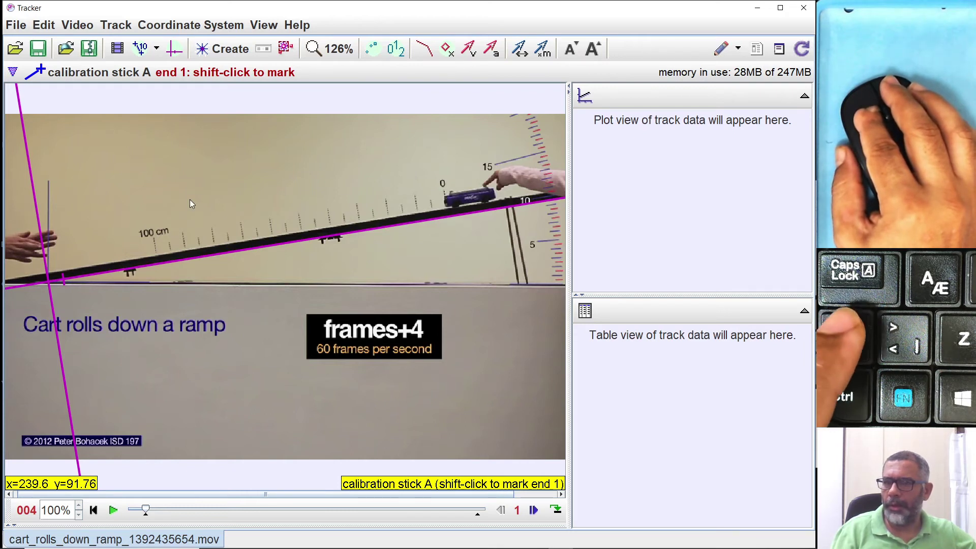
scroll(196, 199, up, 3)
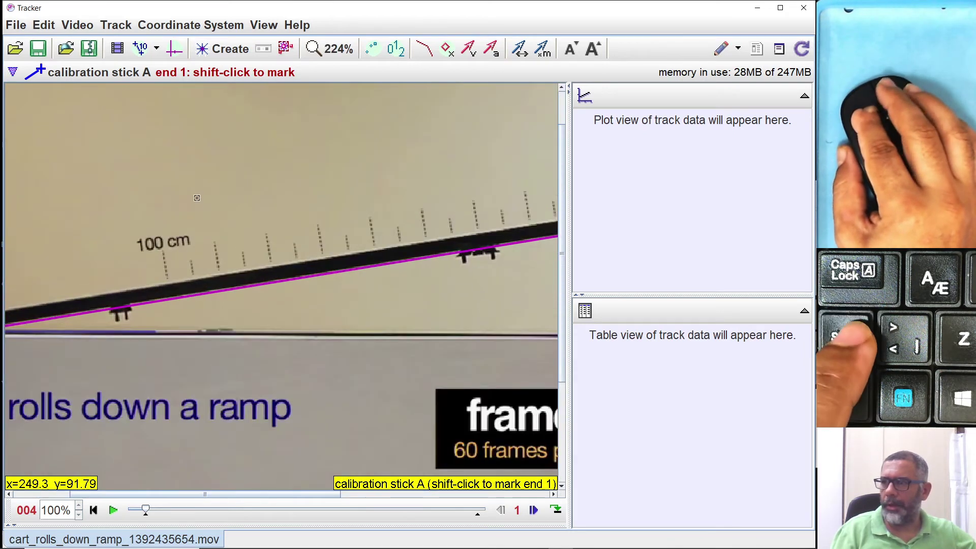
scroll(197, 199, up, 4)
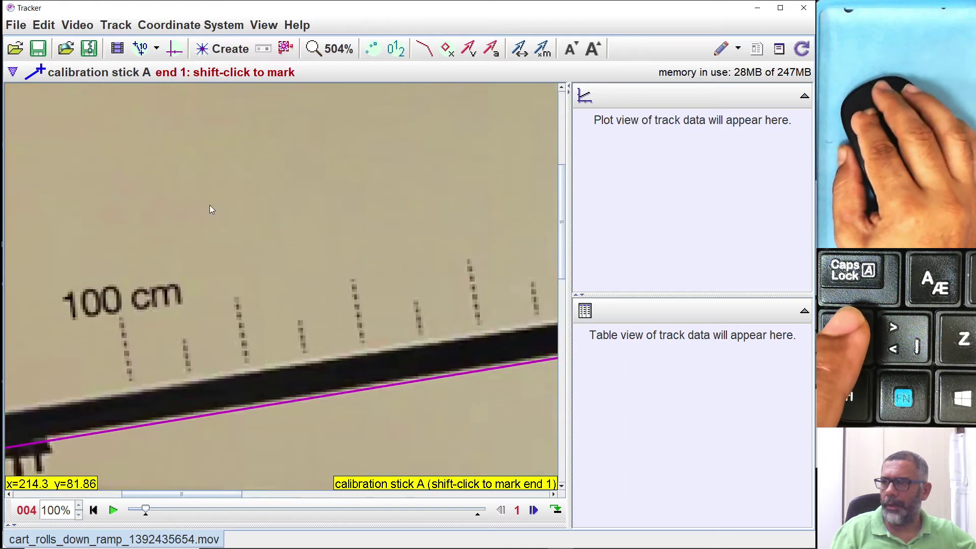
scroll(211, 208, up, 1)
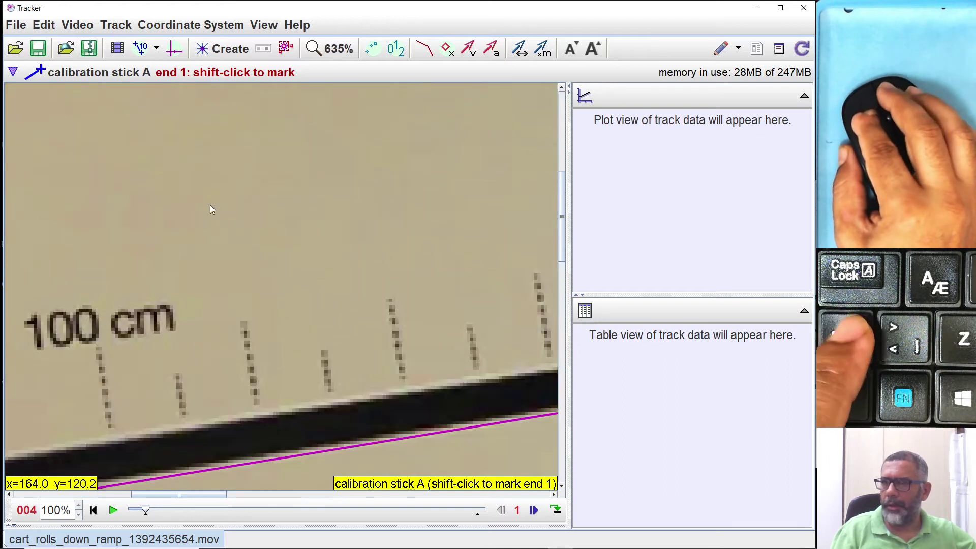
scroll(209, 208, down, 5)
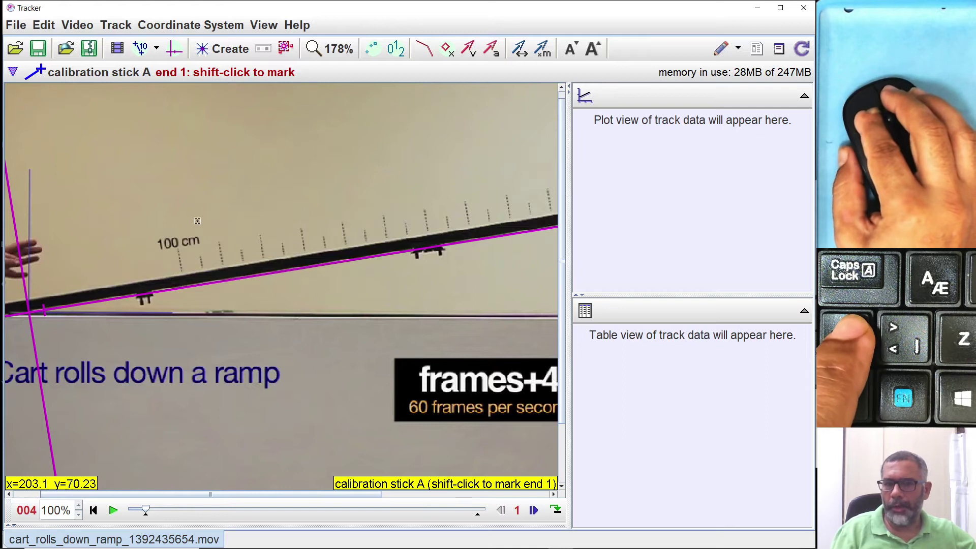
shift+click(177, 250)
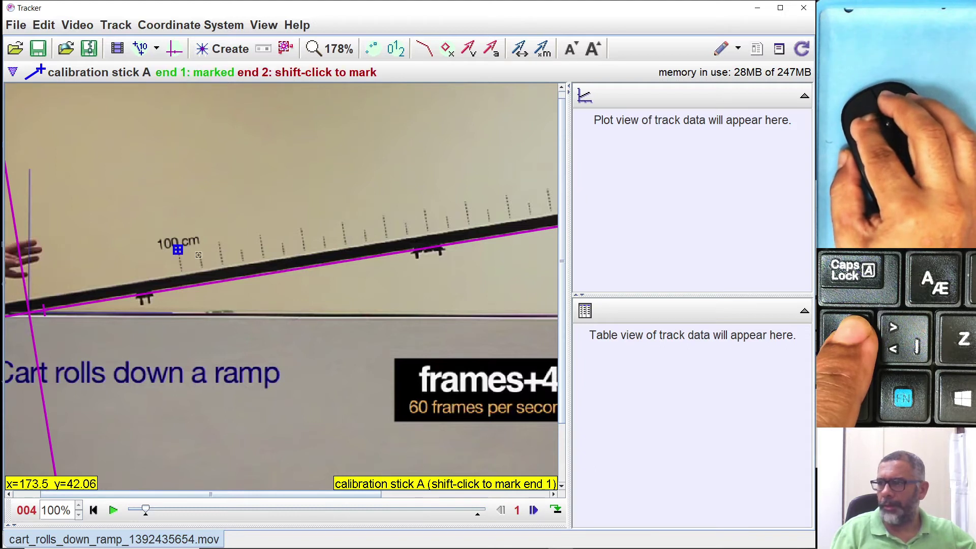
drag(551, 168, 359, 216)
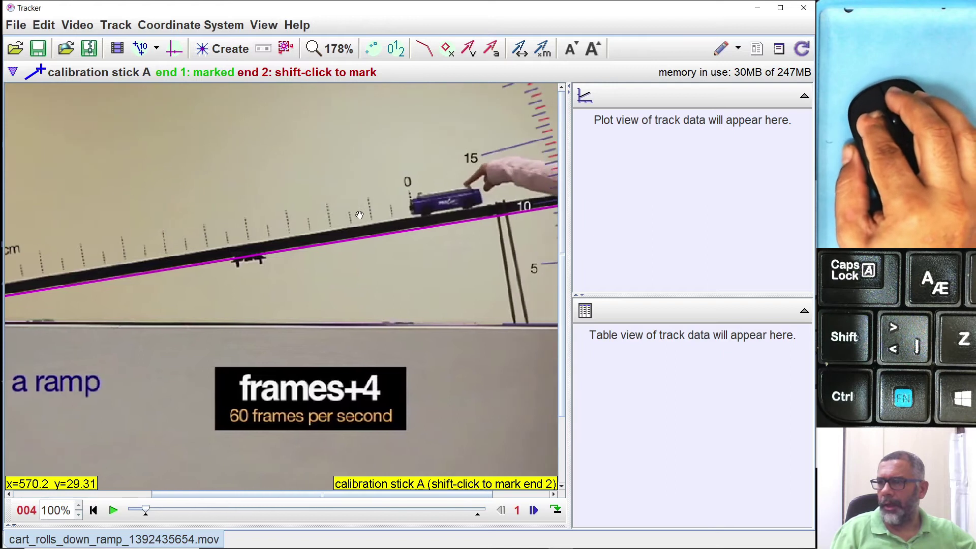
shift+click(408, 190)
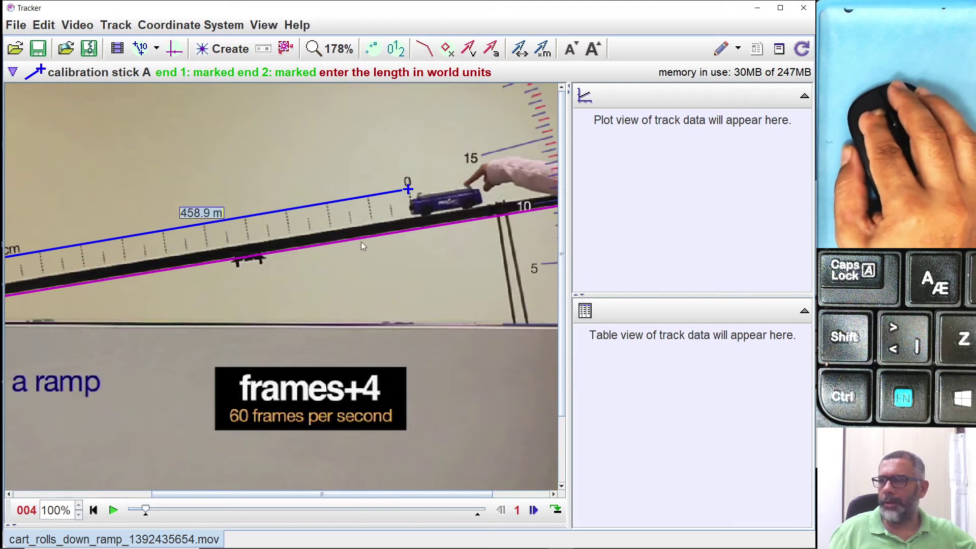
Step: Set the calibration stick's length to 1 m
drag(354, 264, 468, 270)
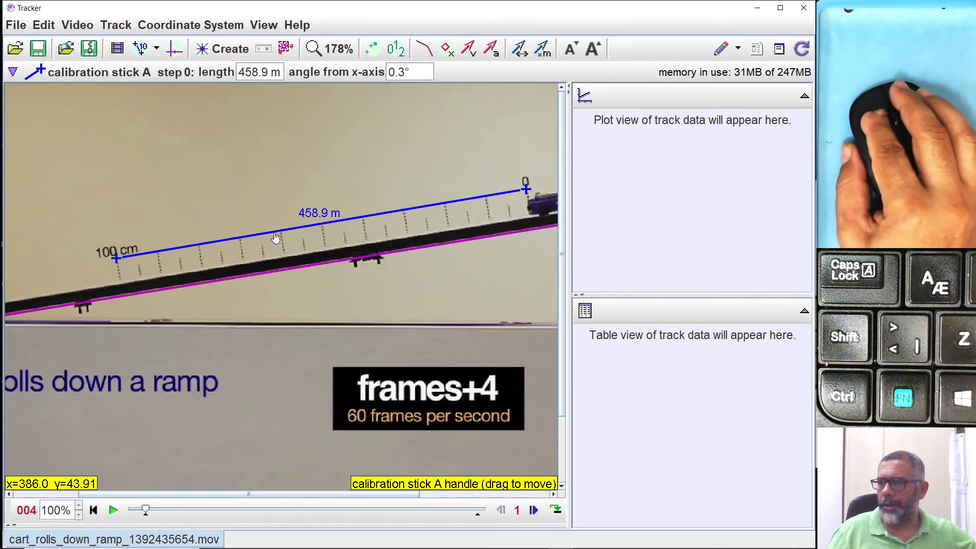
click(323, 217)
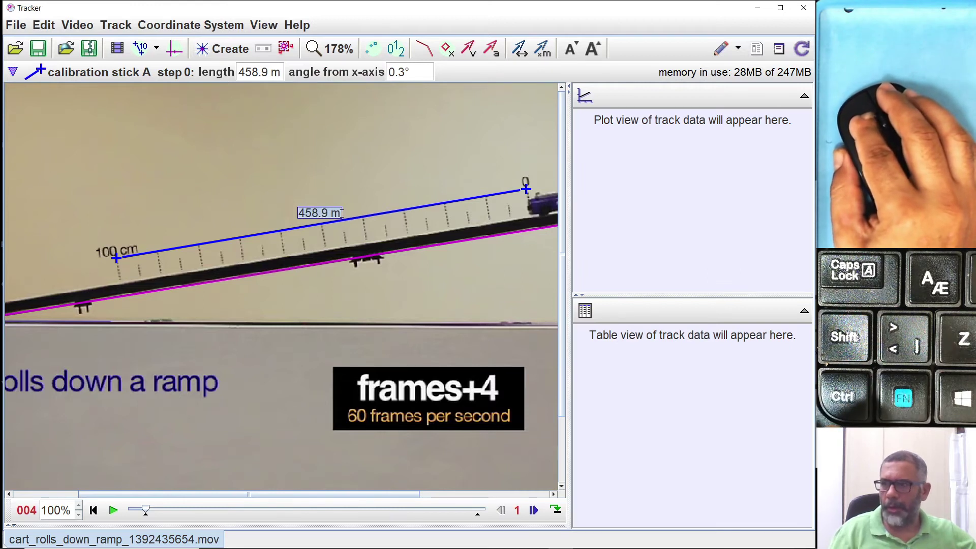
click(299, 213)
text(1)
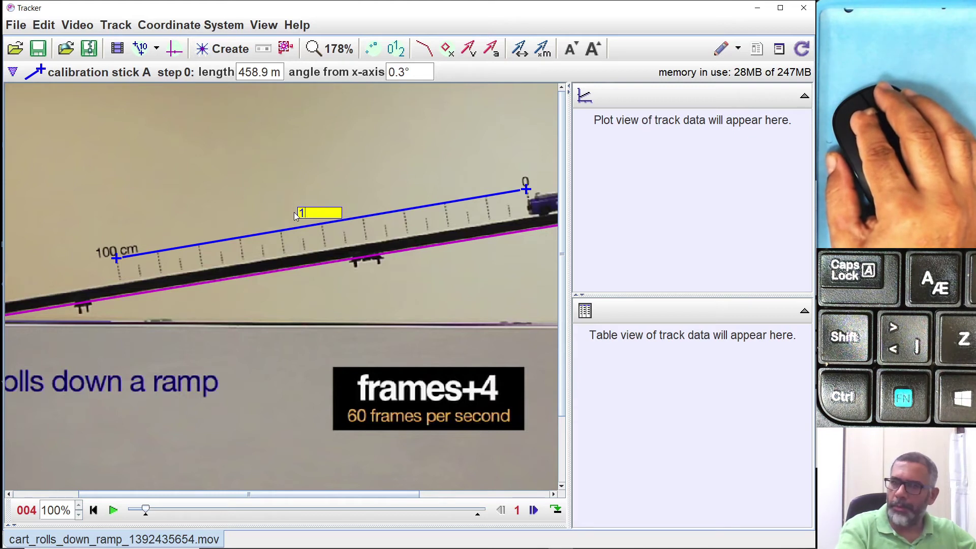
key(Return)
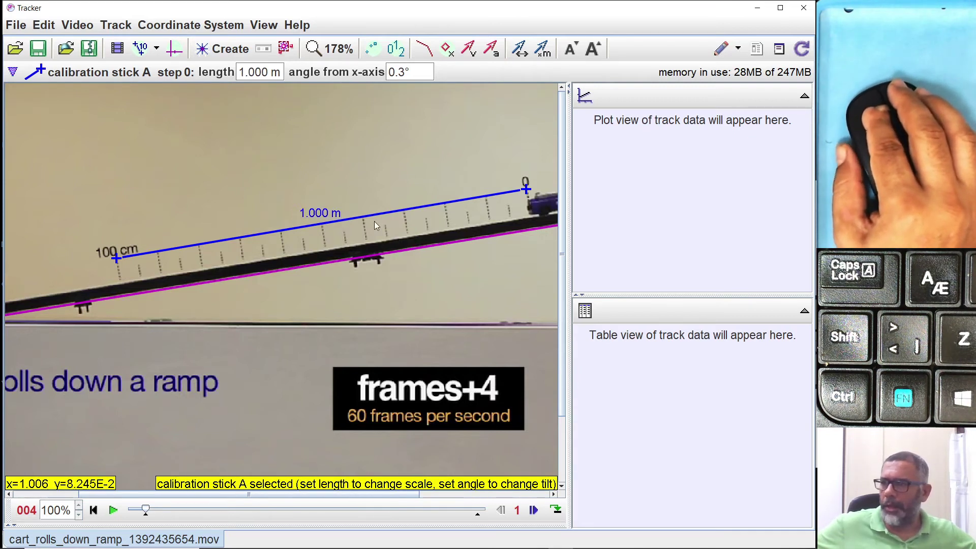
Step: Hide the calibration stick and the coordinate axes in the video view
scroll(368, 192, down, 2)
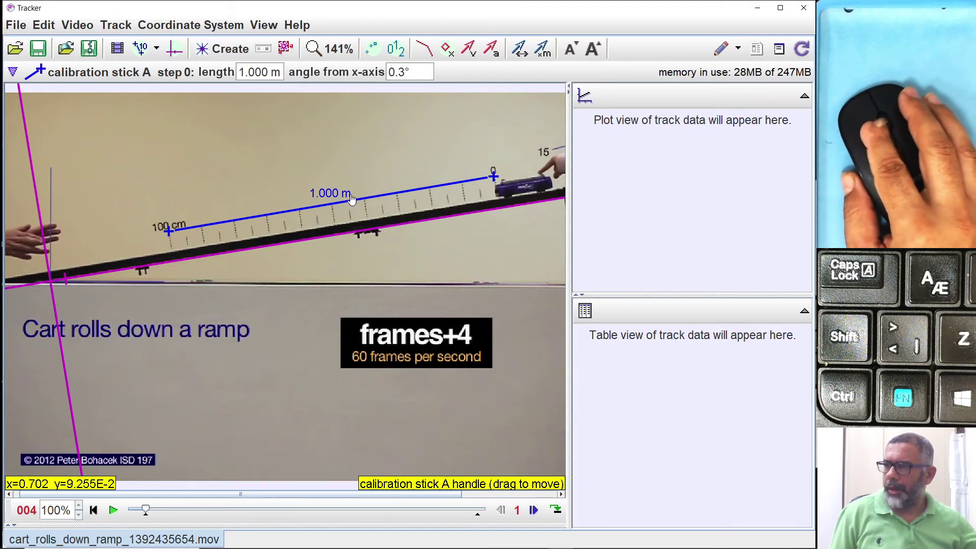
click(138, 49)
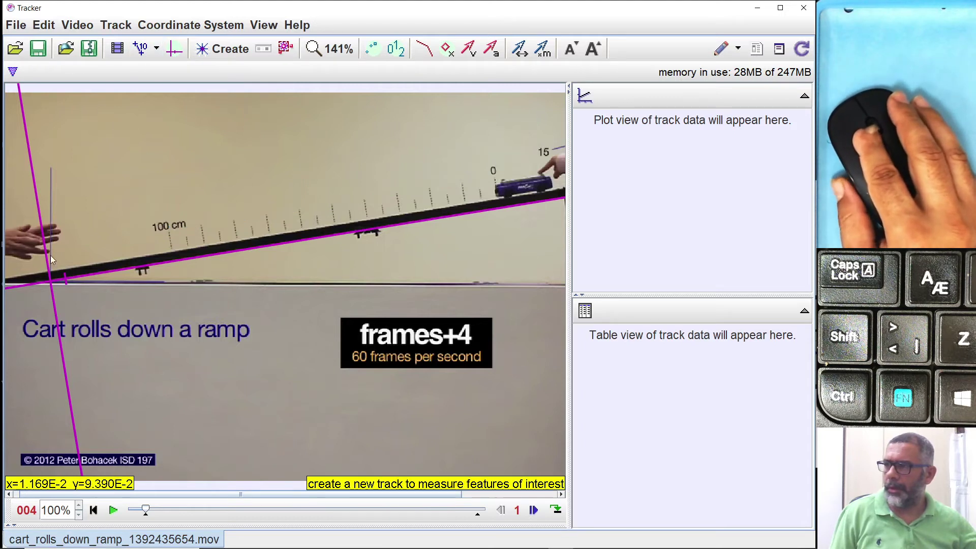
click(174, 49)
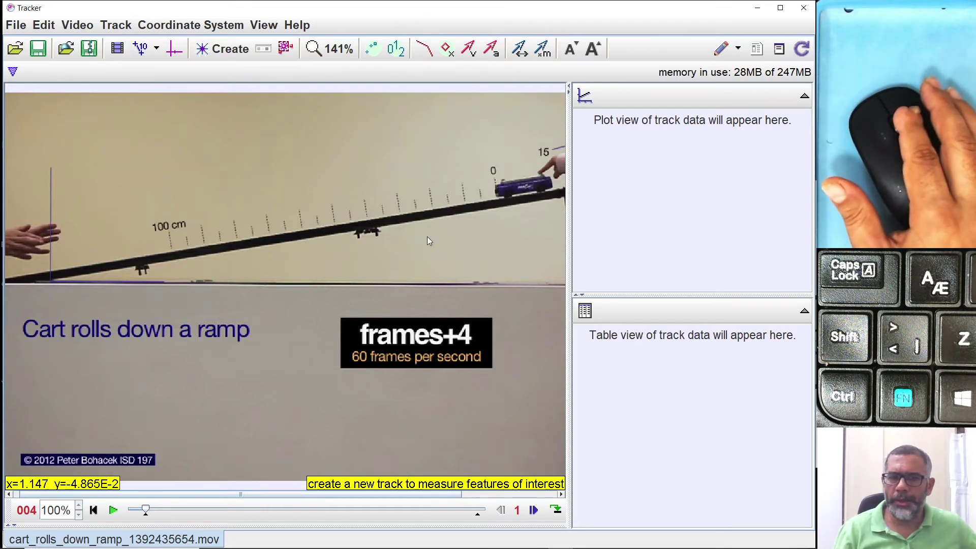
Step: Create a kinematic particle model and show the coordinate axes again with the Model Builder moved clear of the origin
click(224, 52)
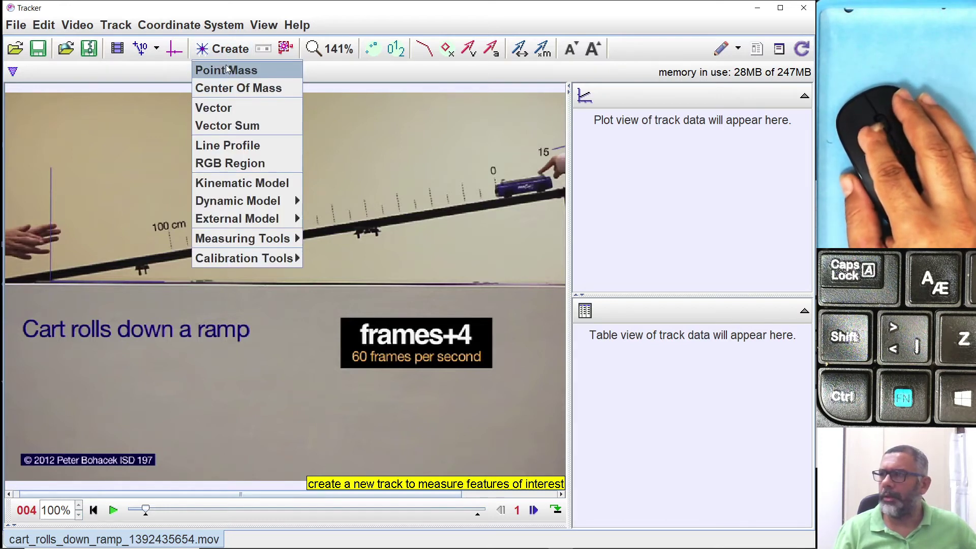
click(245, 182)
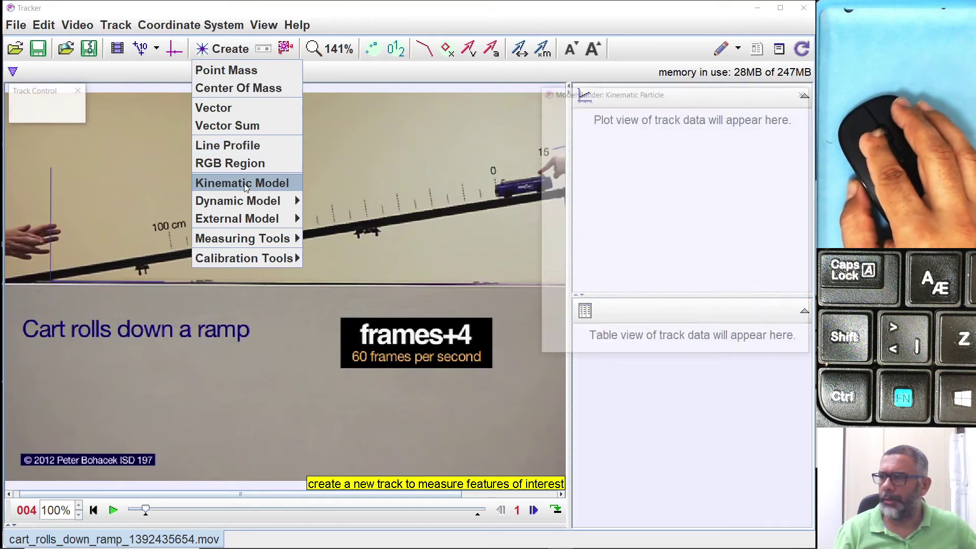
drag(637, 85, 485, 82)
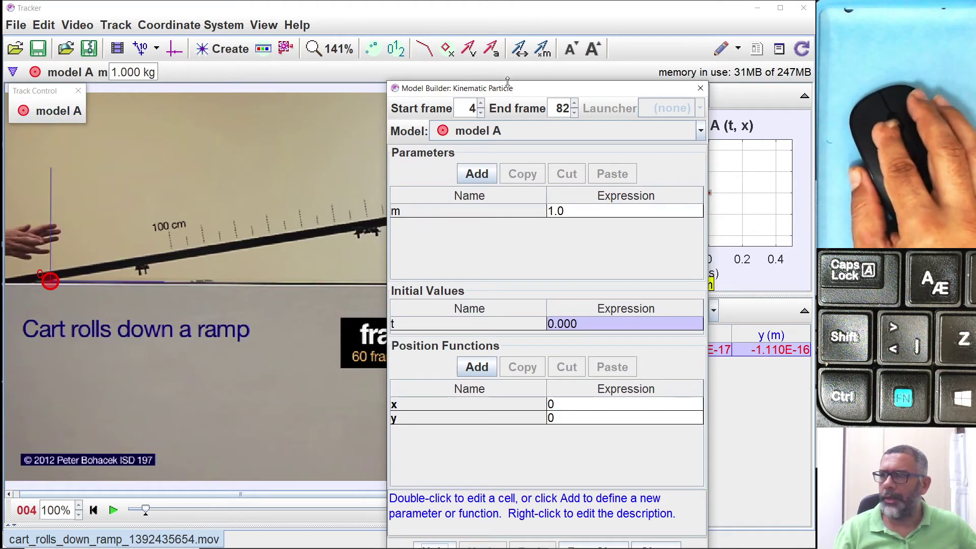
drag(510, 90, 454, 63)
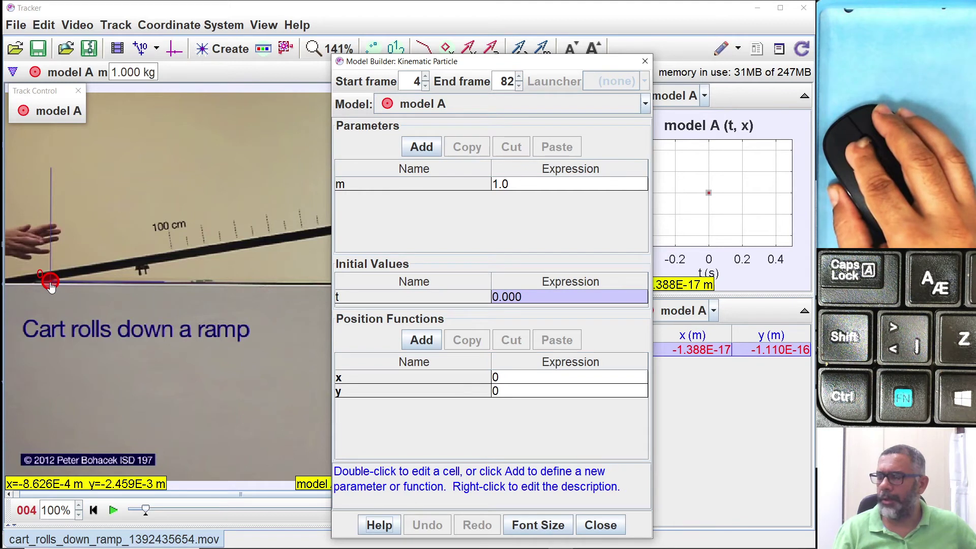
click(173, 51)
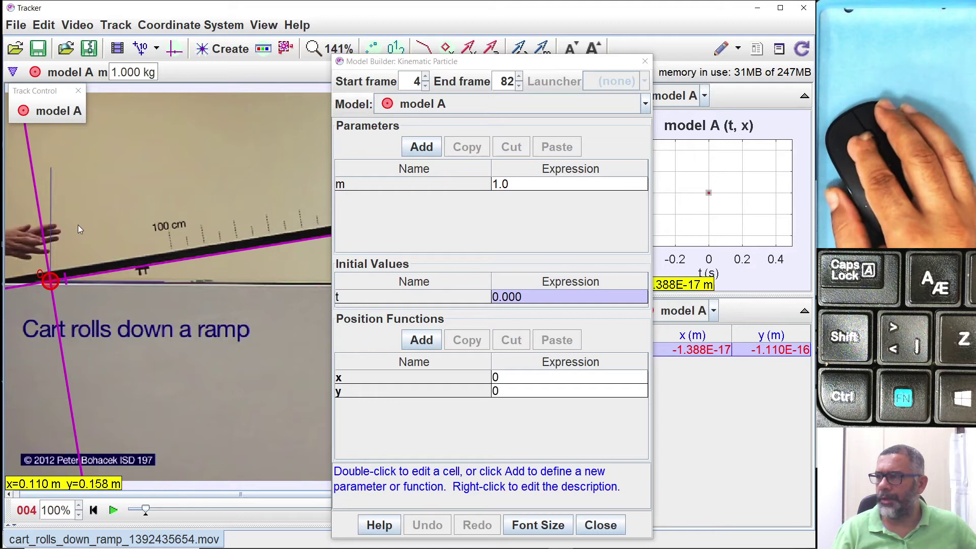
Step: Review the mass parameter and the x and y position functions in the Model Builder against the cart and axes
drag(415, 67, 597, 228)
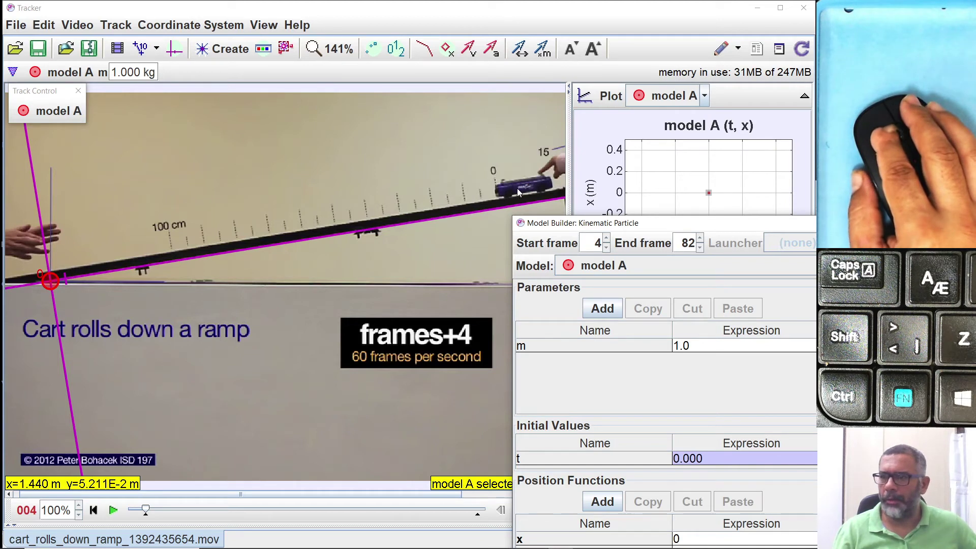
drag(624, 226, 505, 132)
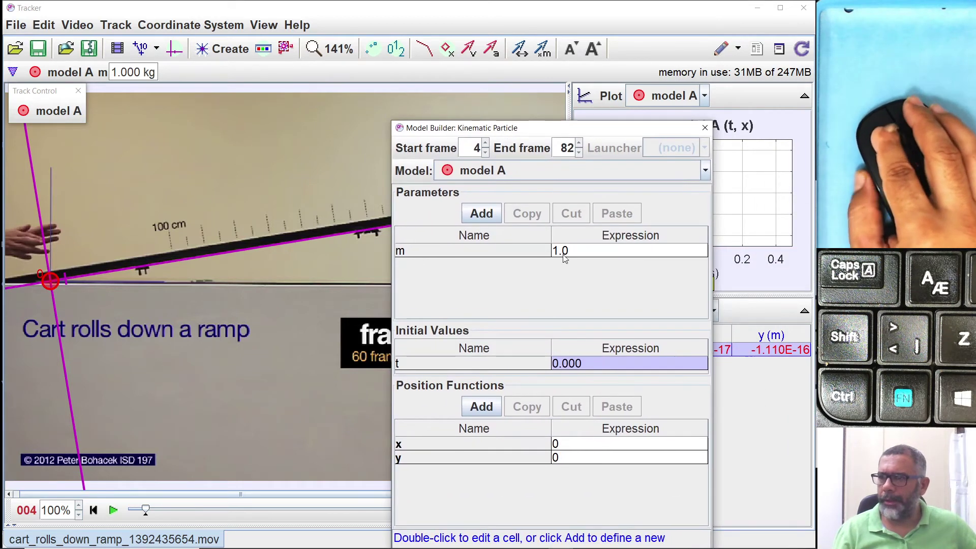
drag(541, 132, 526, 110)
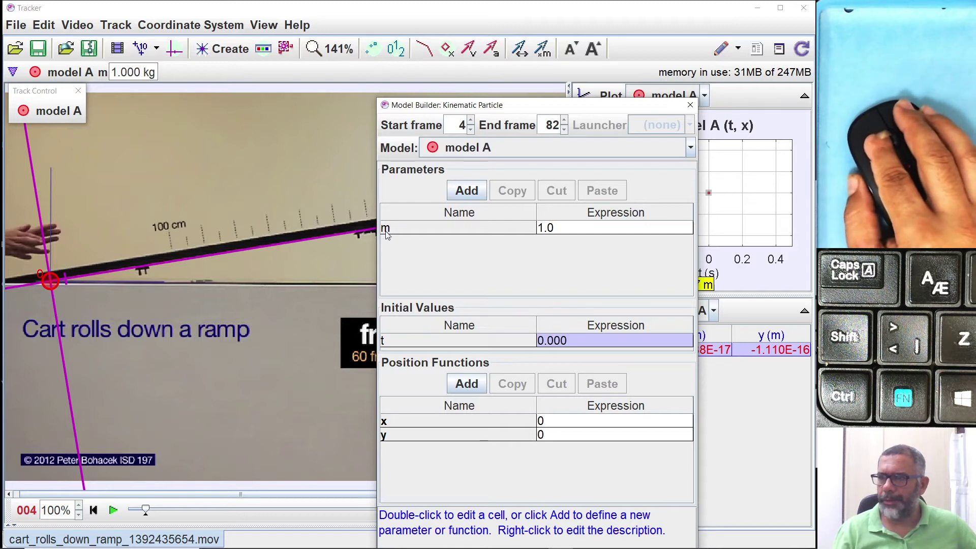
mouse_move(388, 236)
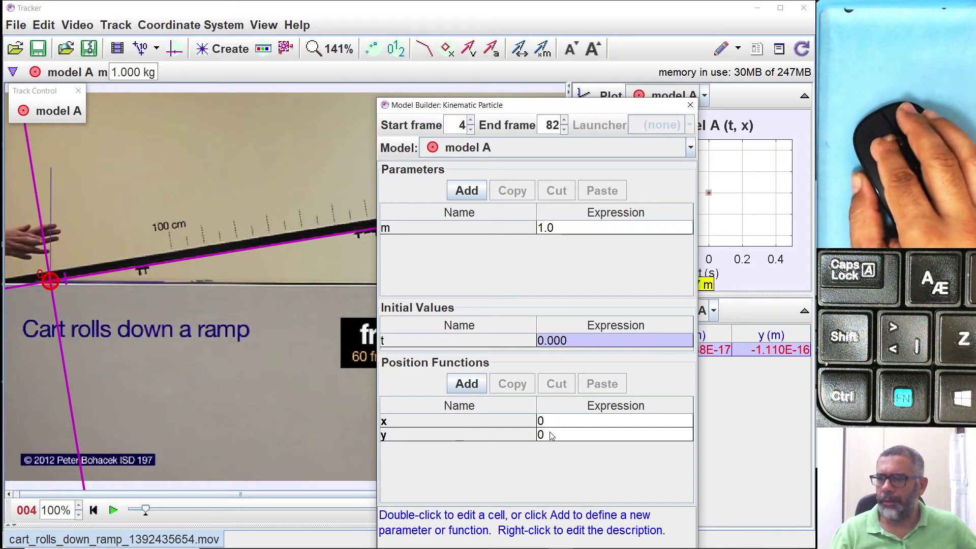
click(570, 423)
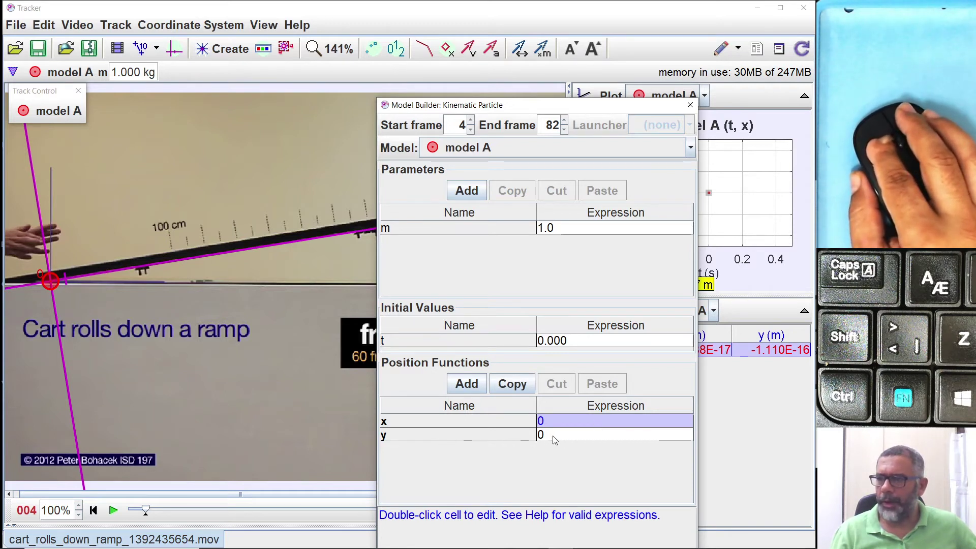
Step: Examine the cart closely at the ramp's 0 mark, comparing frames 4 and 5 to check its release
drag(464, 110, 719, 104)
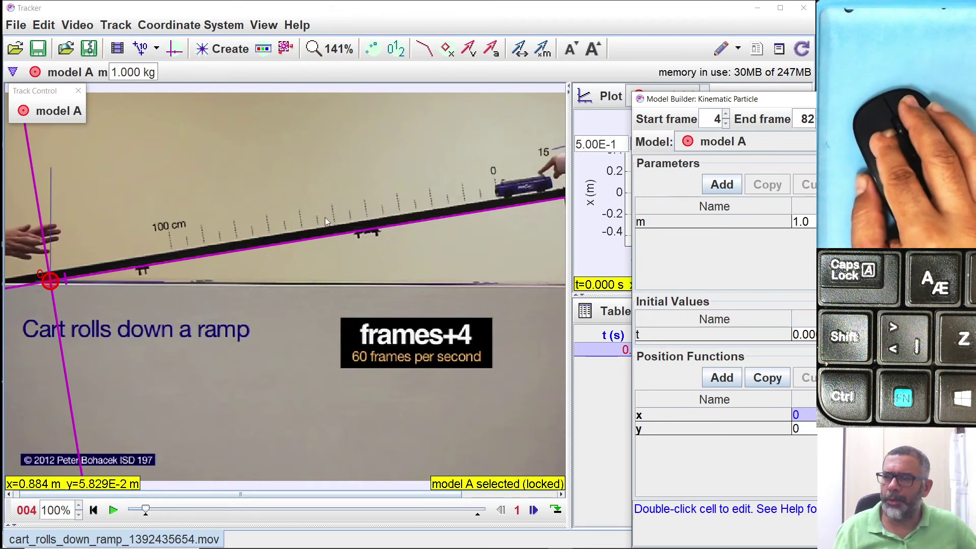
scroll(556, 206, up, 10)
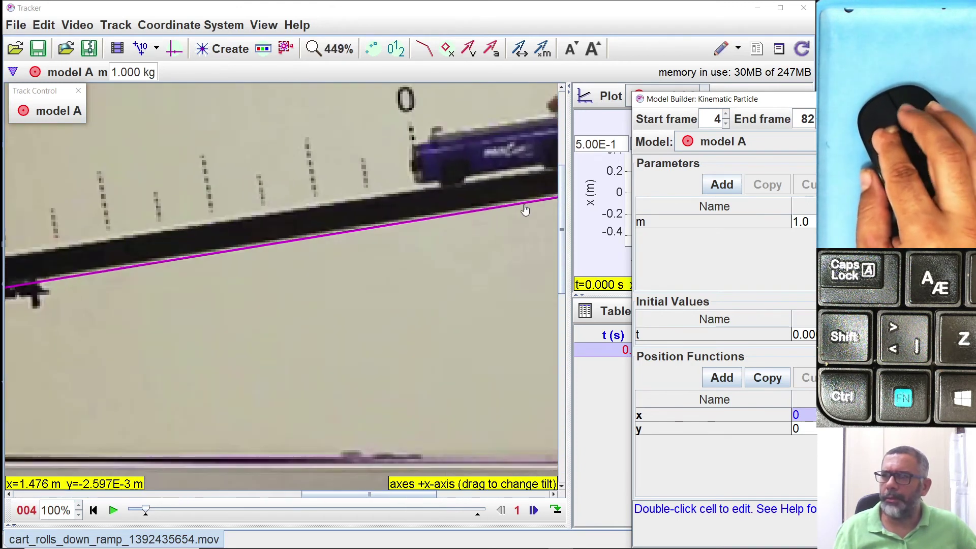
scroll(517, 197, up, 4)
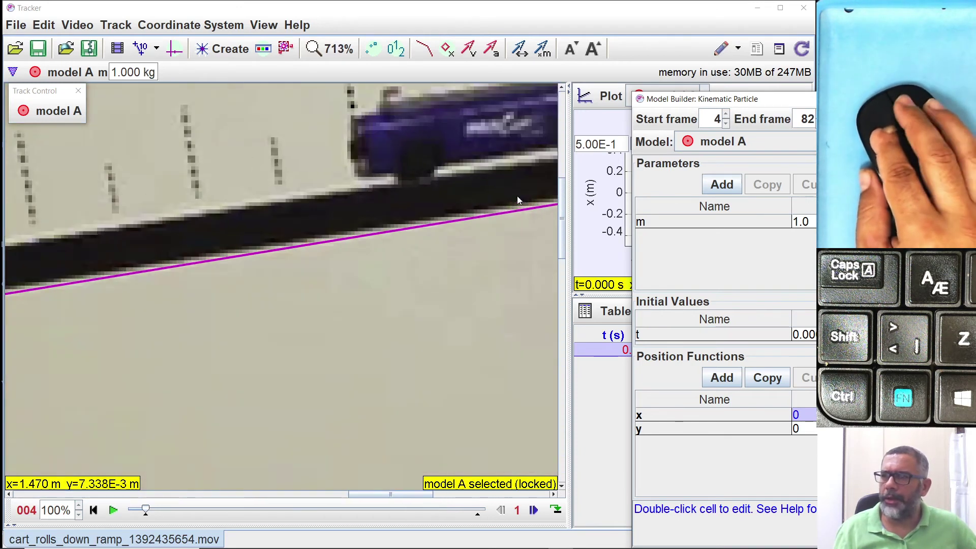
key(Right)
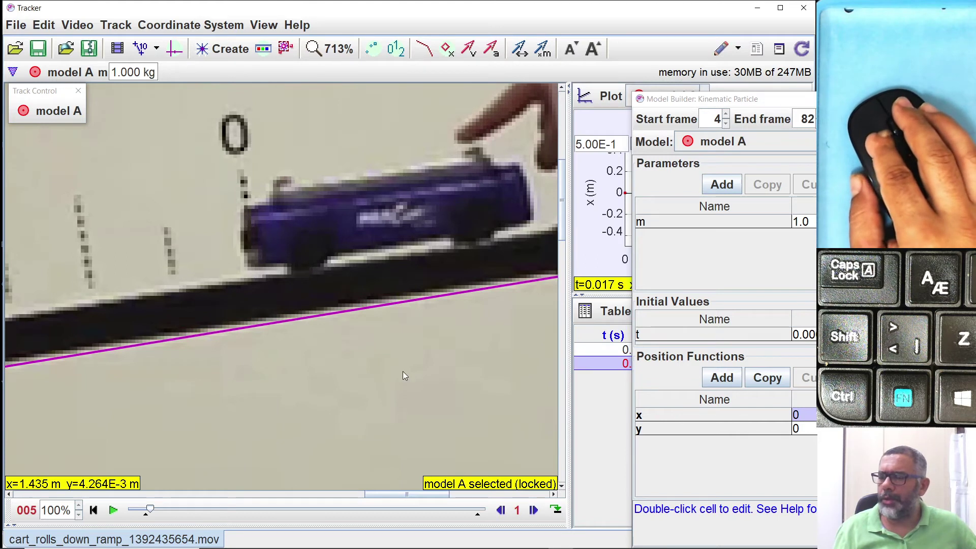
click(500, 510)
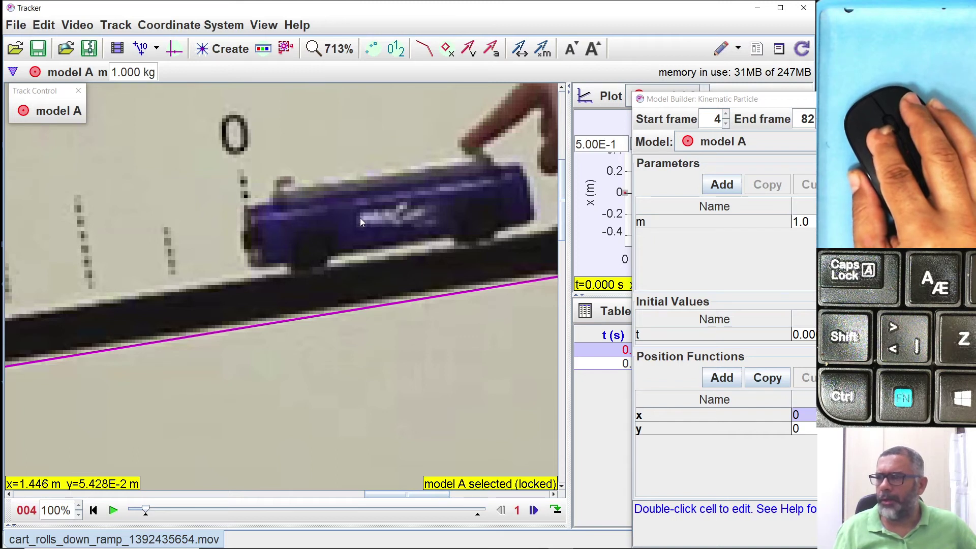
scroll(360, 221, up, 3)
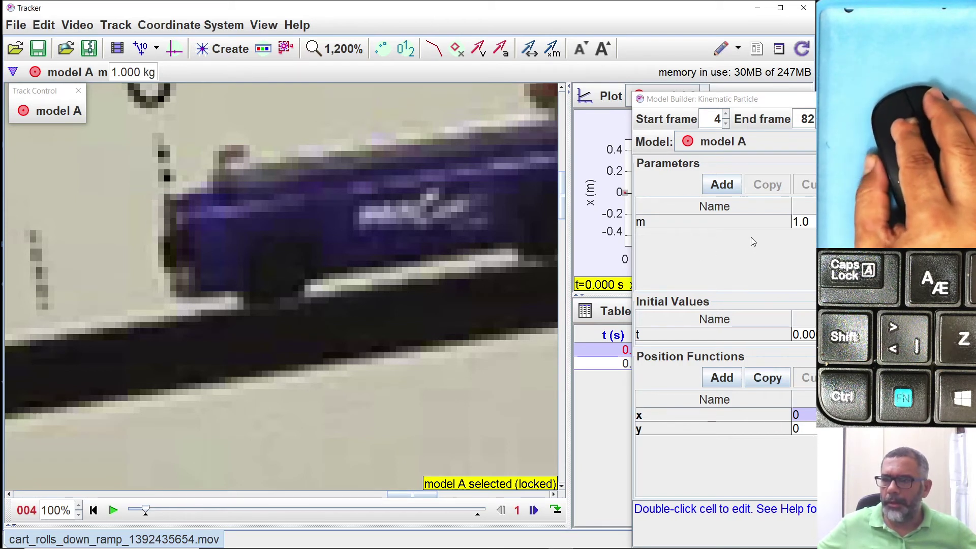
Step: Bring the Model Builder's expression cells into view and add a parameter x0 with the value 1.446
drag(767, 99, 638, 99)
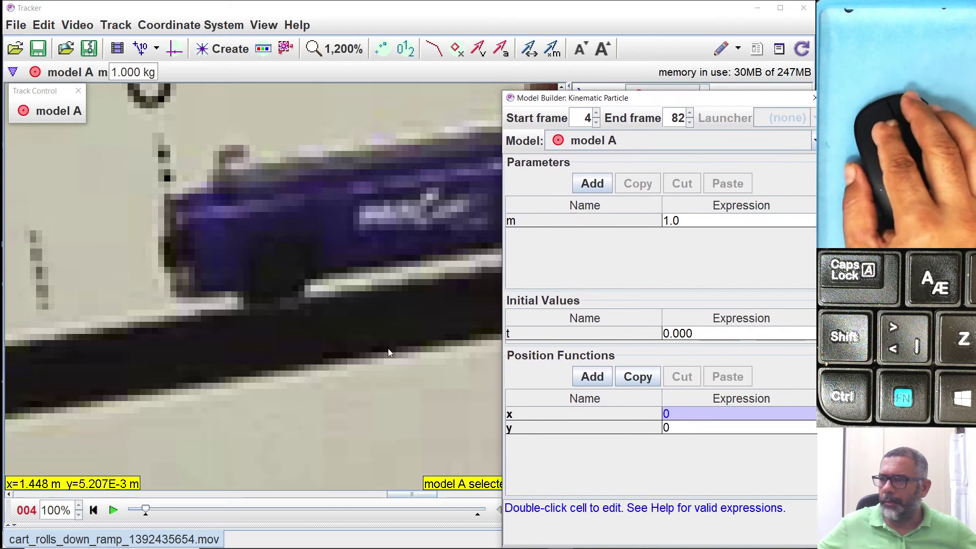
click(591, 186)
double_click(549, 240)
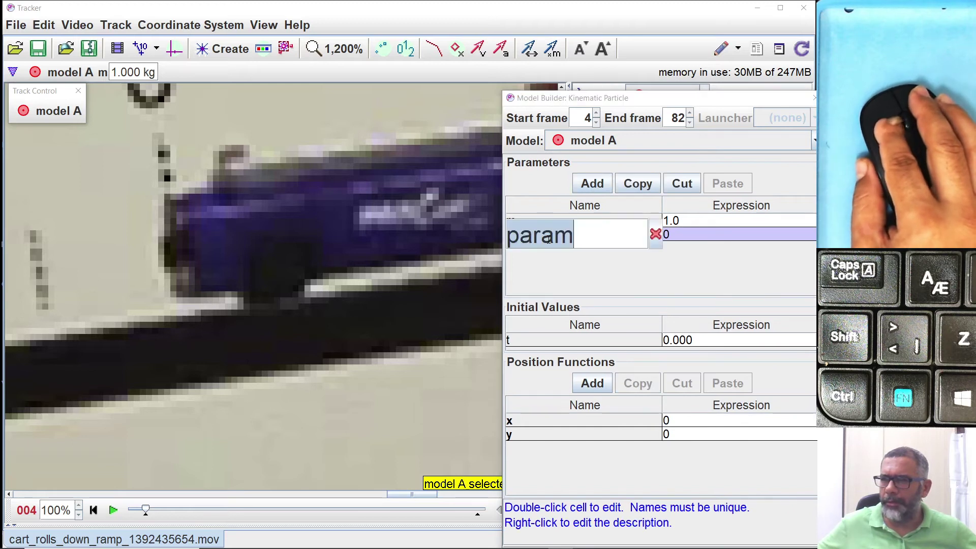
text(x0)
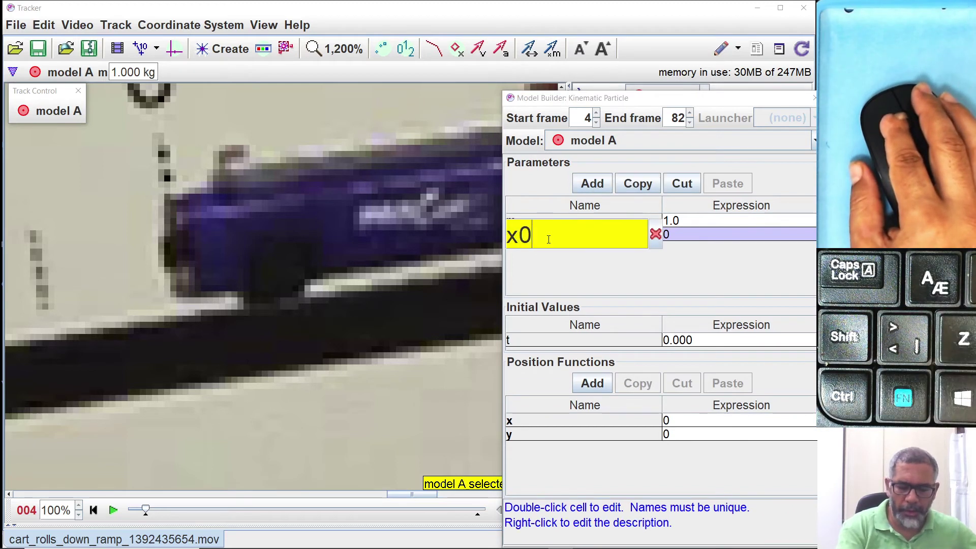
key(Return)
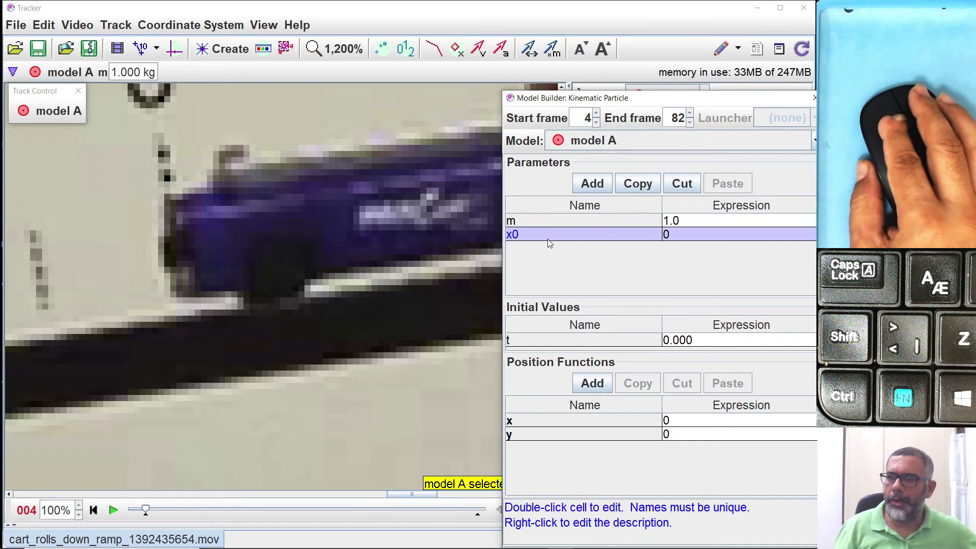
double_click(694, 236)
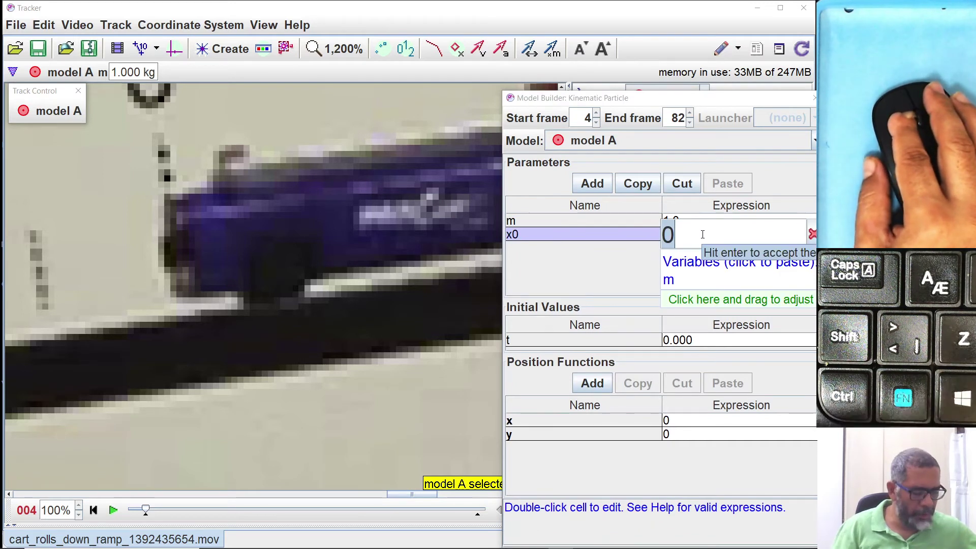
text(1)
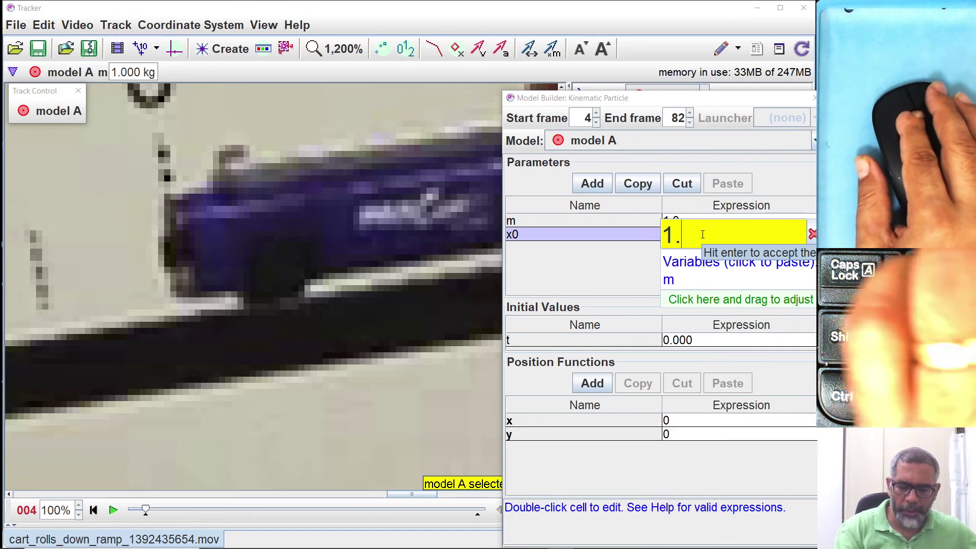
text(.)
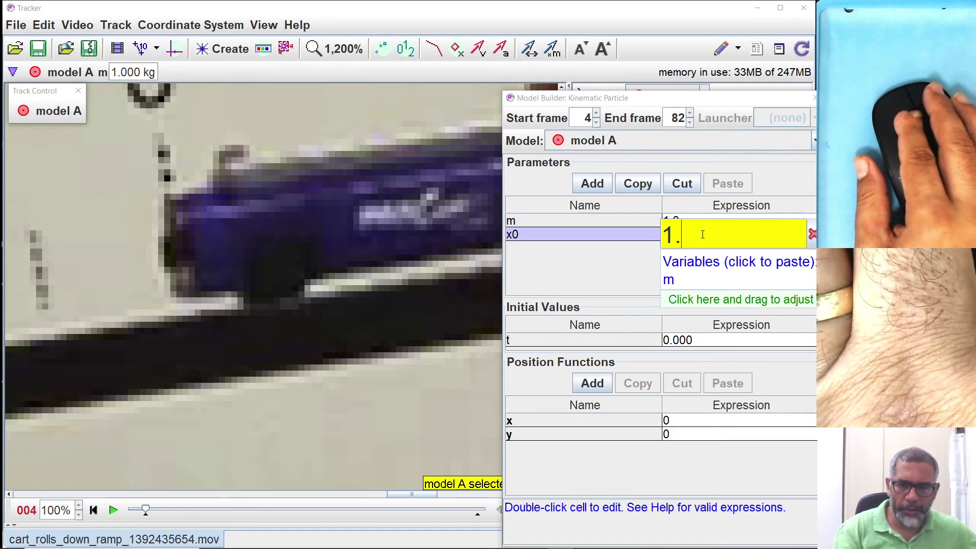
text(4)
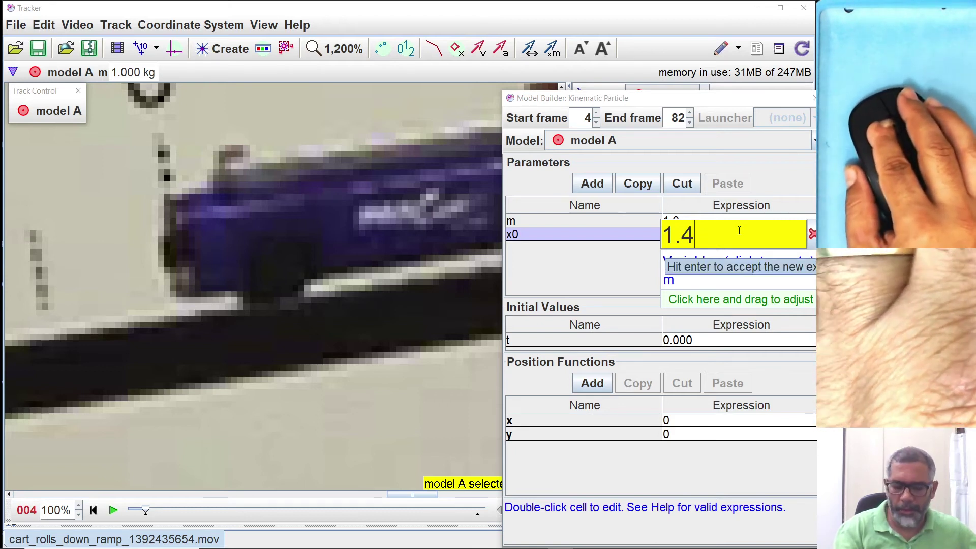
text(46)
key(Return)
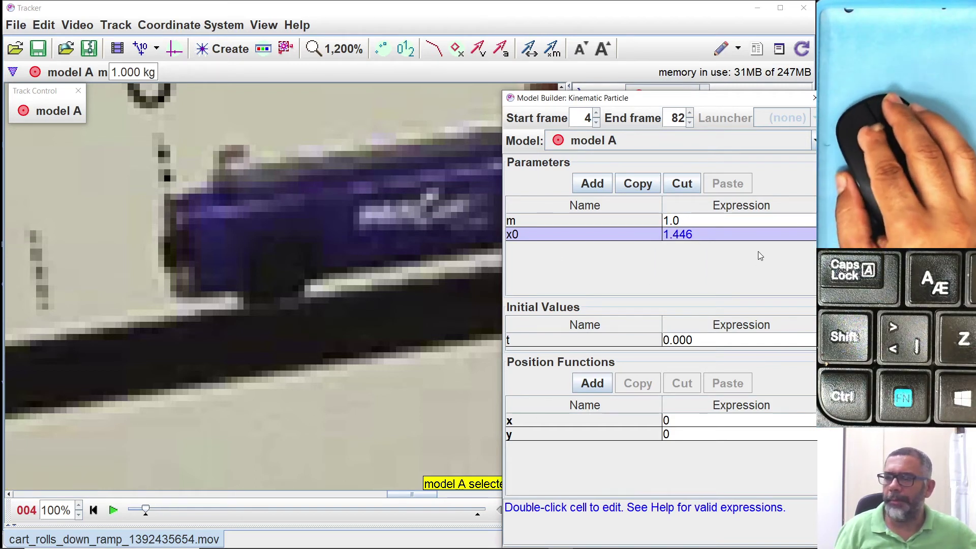
Step: Add a second position parameter named y0 to model A with the value 0.0537
click(592, 184)
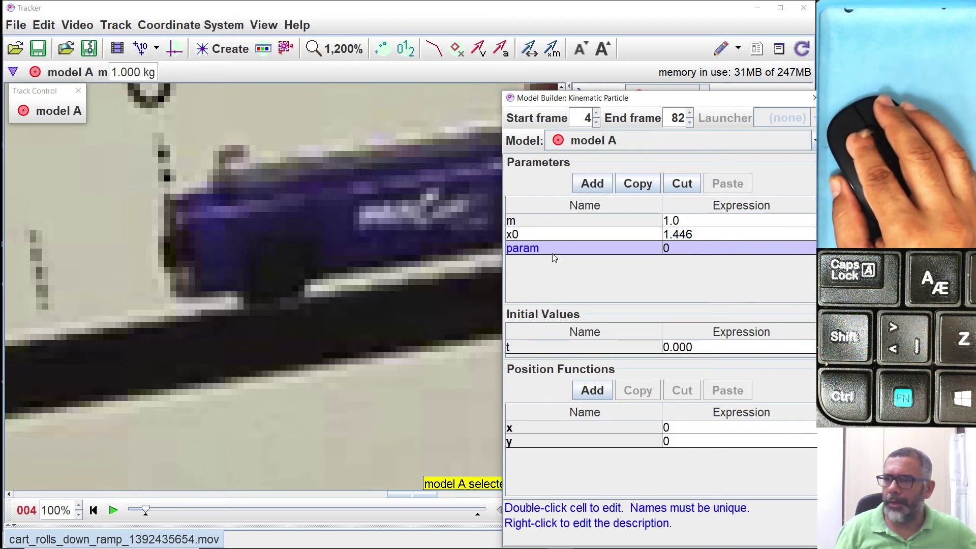
double_click(584, 247)
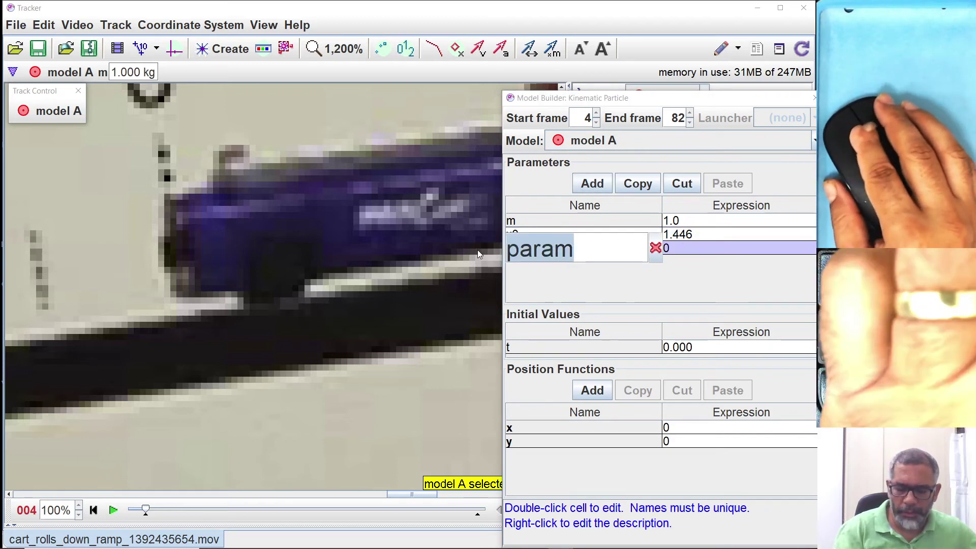
text(y0)
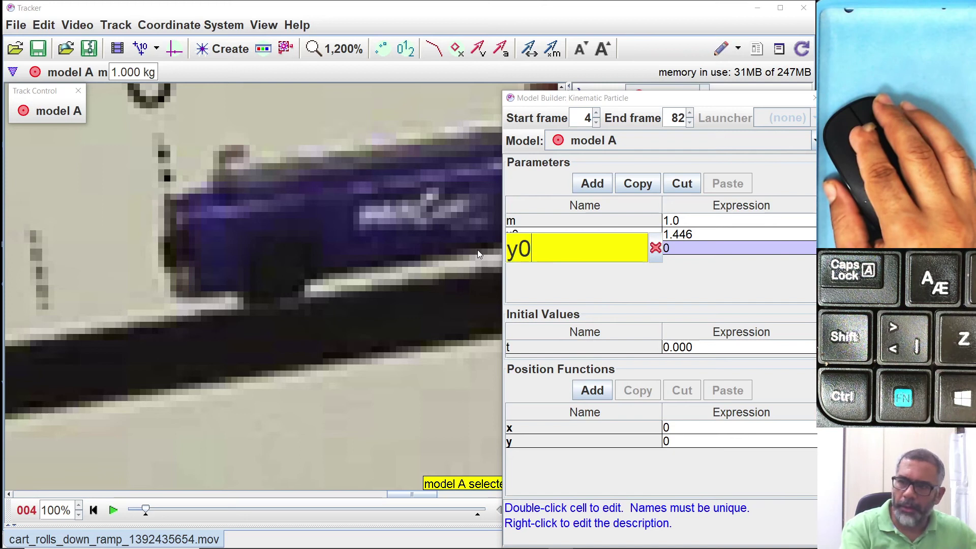
key(Return)
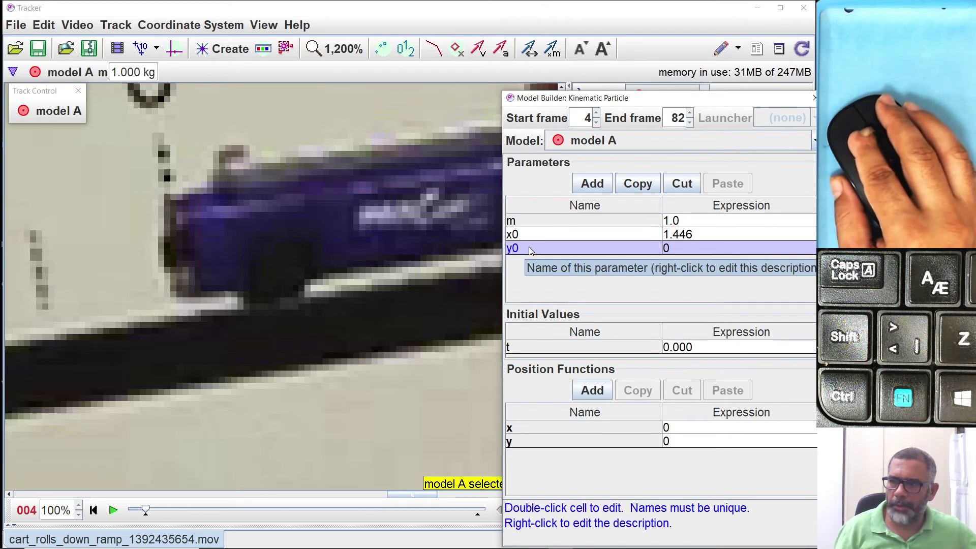
double_click(687, 248)
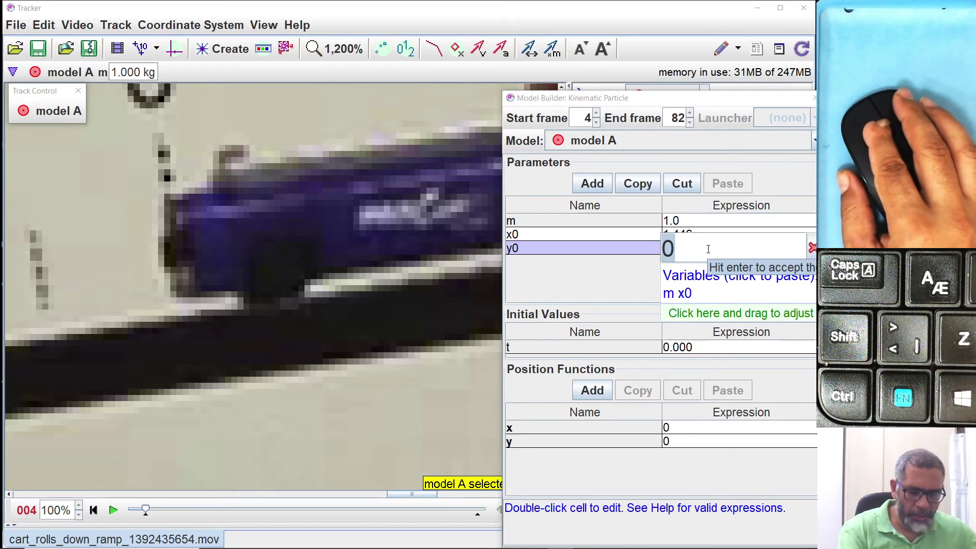
text(0.0)
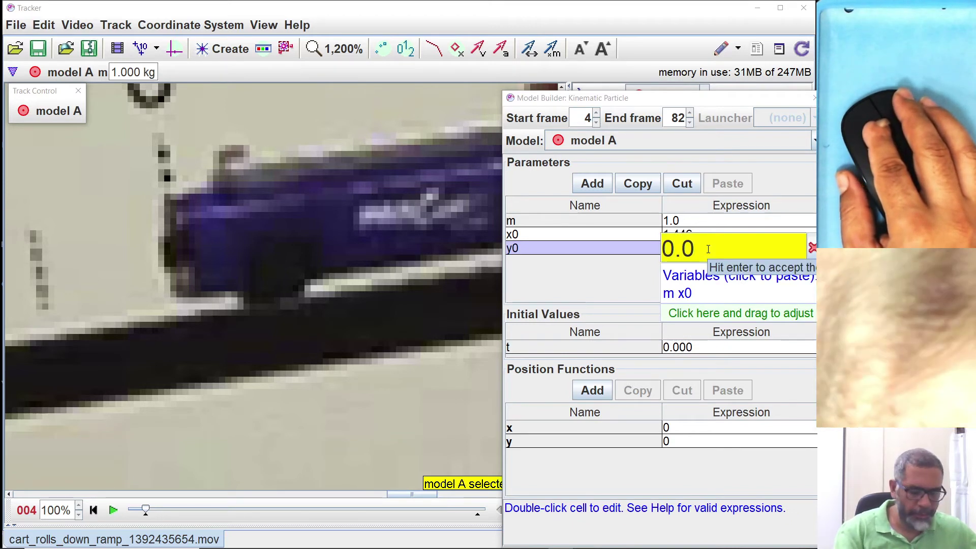
text(537)
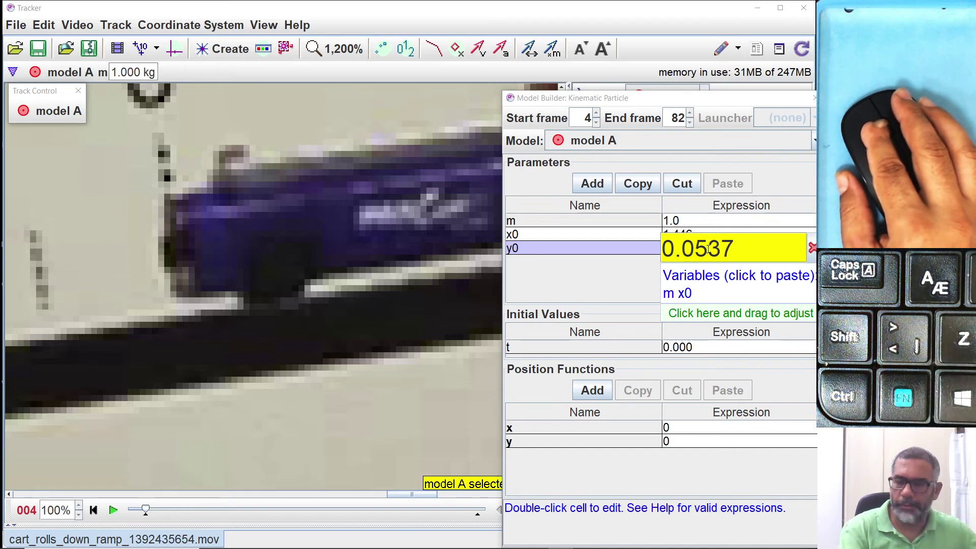
key(Return)
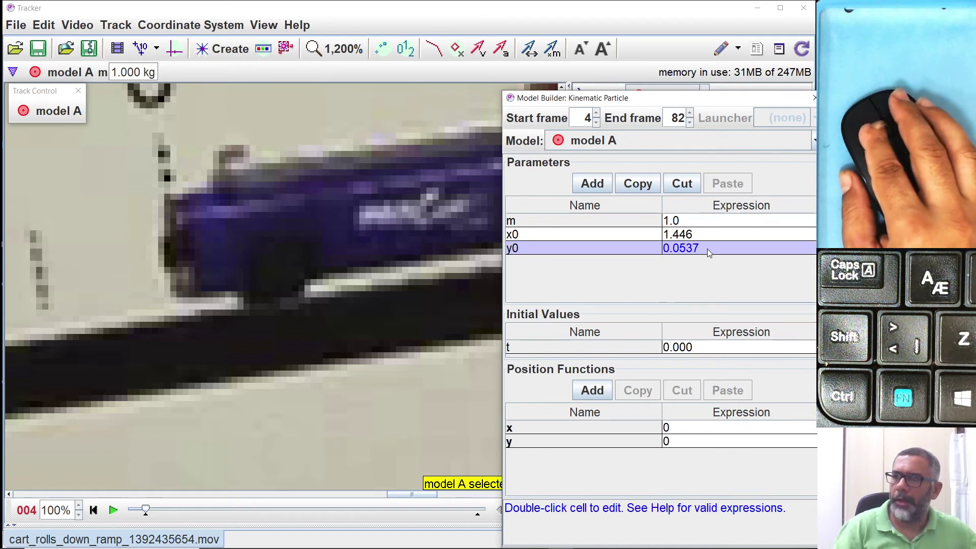
click(696, 274)
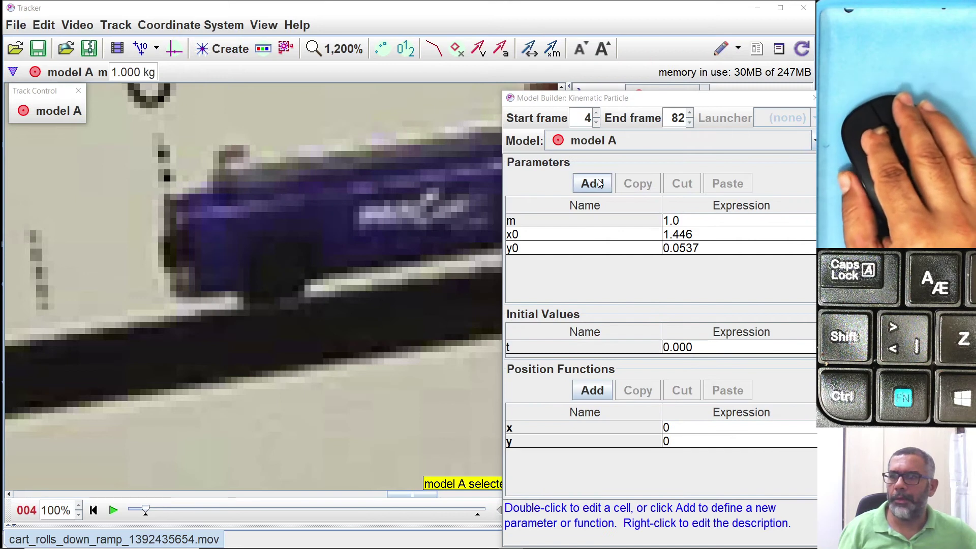
Step: Add a parameter named v0 to model A for the initial velocity
click(606, 182)
double_click(597, 260)
text(V)
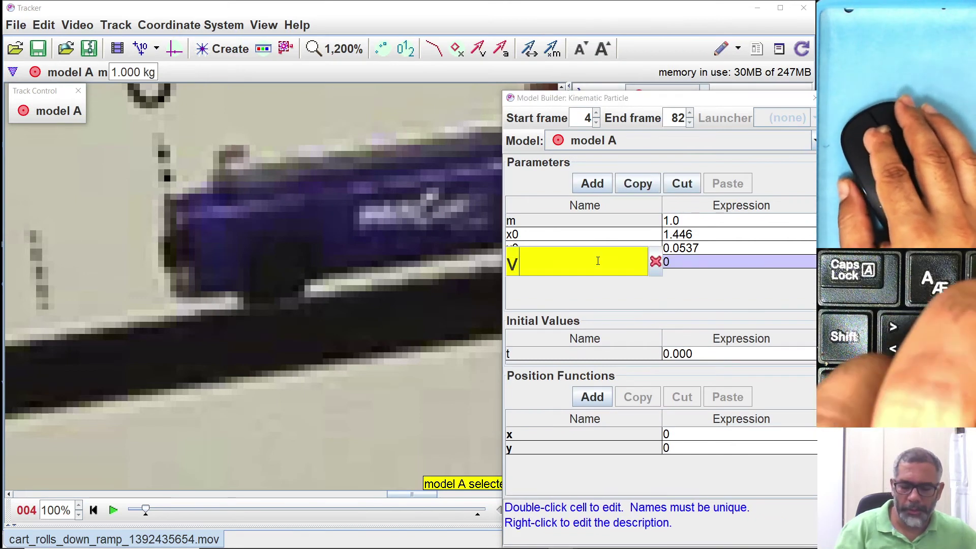
key(BackSpace)
text(v0)
key(Return)
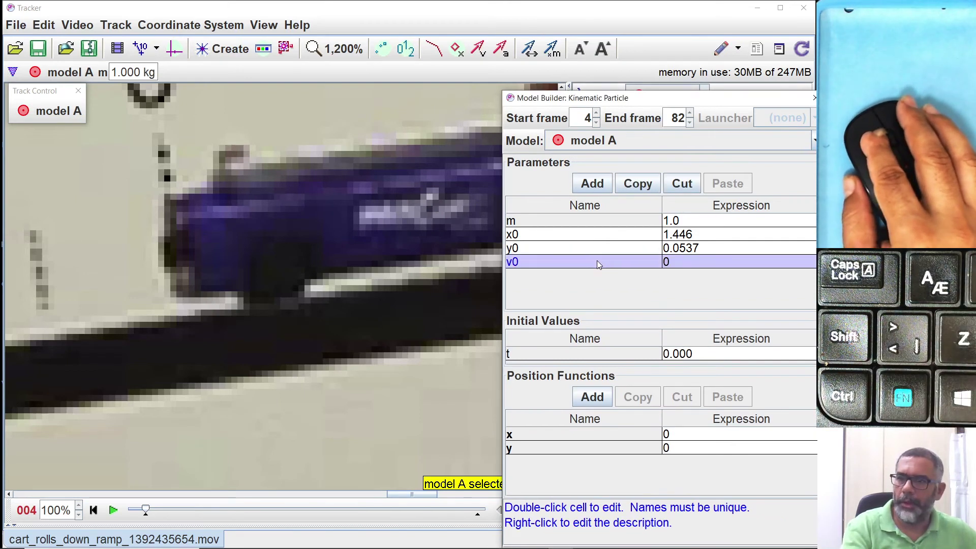
Step: Add a parameter named a to model A for the cart's acceleration
click(591, 186)
double_click(544, 276)
drag(592, 278, 481, 277)
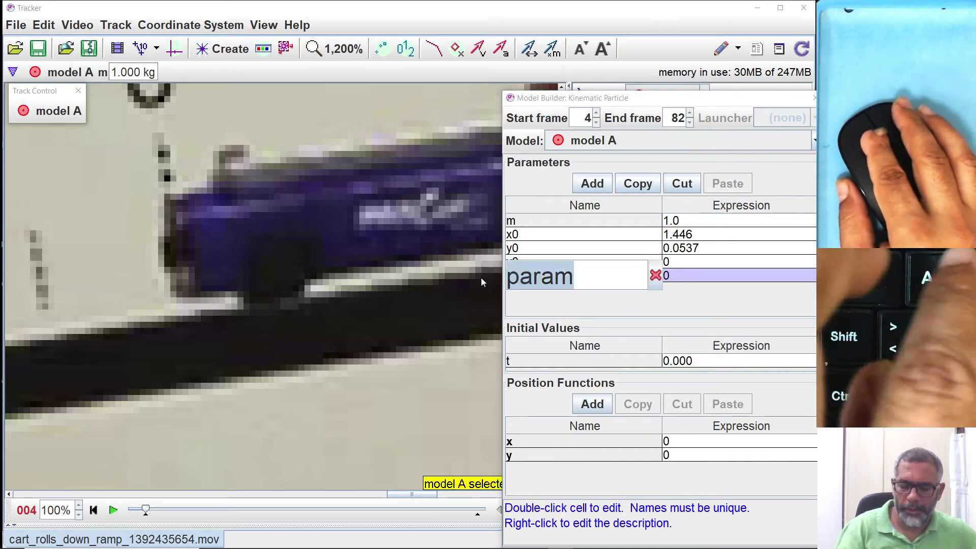
text(a)
key(Return)
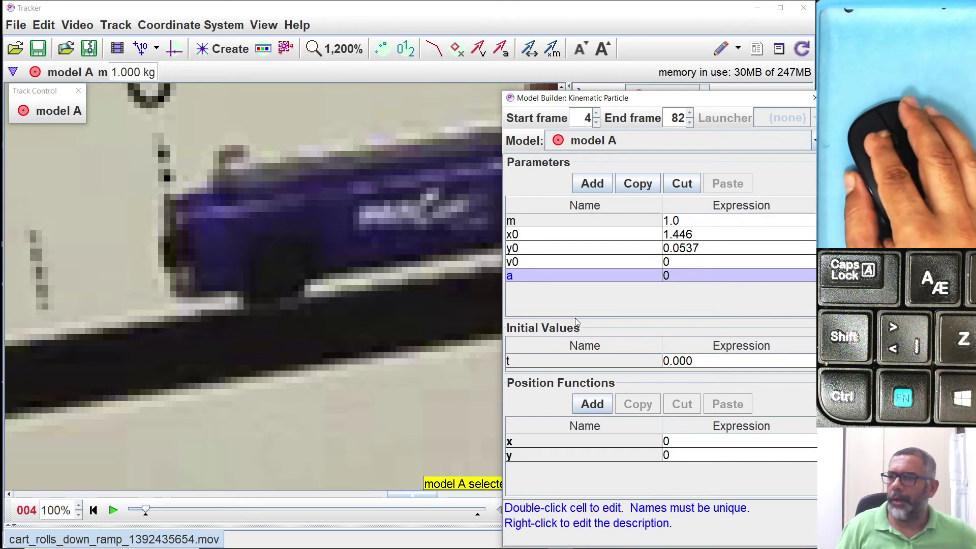
click(580, 303)
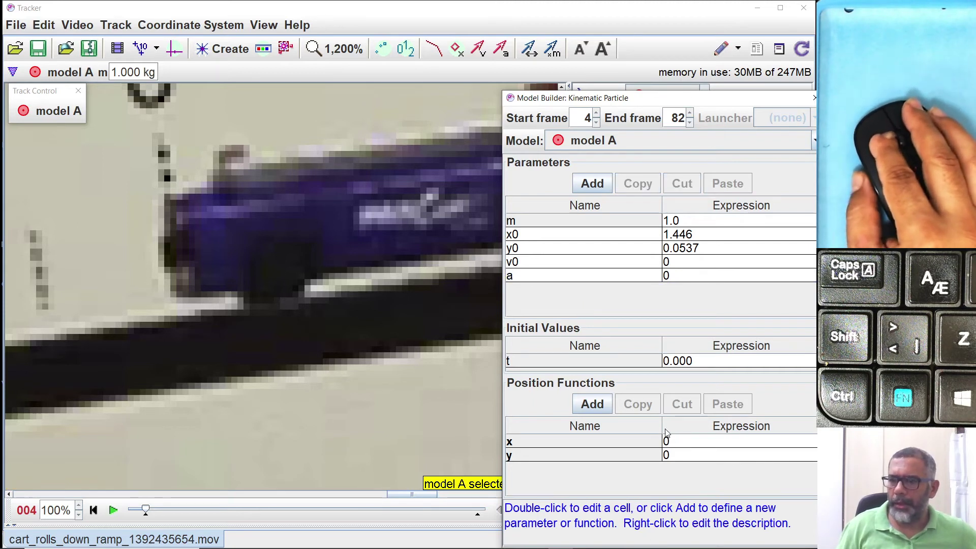
Step: Define the x position function of model A as x0+v0*t+0.5*a*t*t
drag(664, 428, 606, 429)
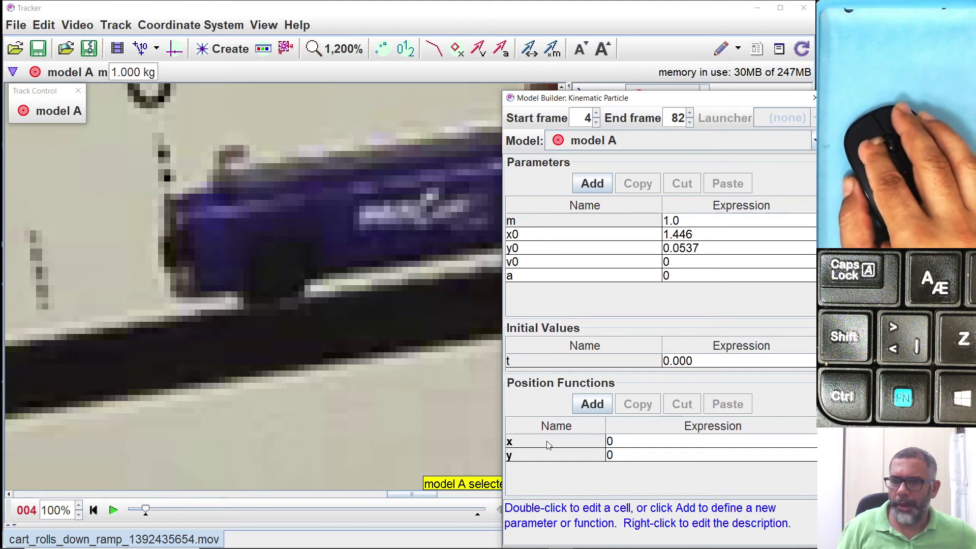
double_click(637, 440)
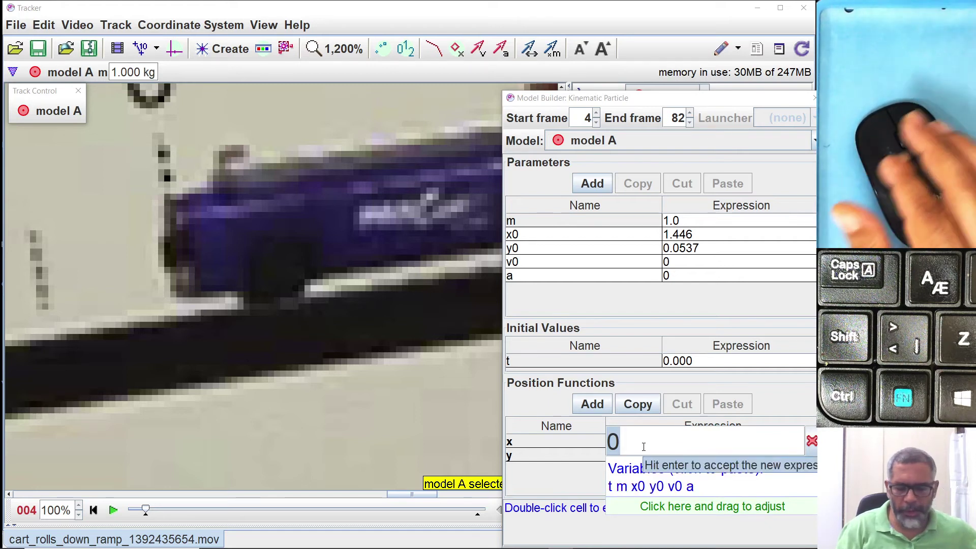
text(x)
key(BackSpace)
text(x0)
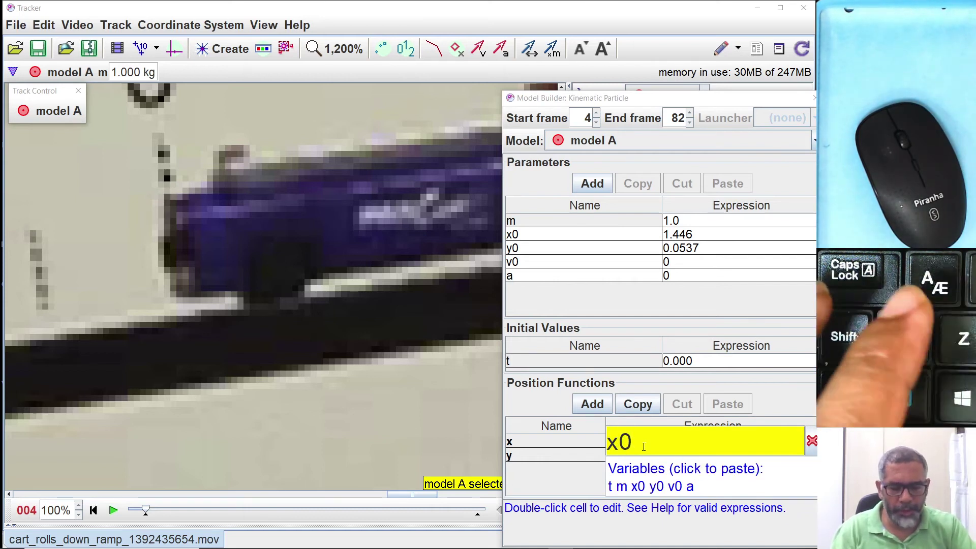
text(+)
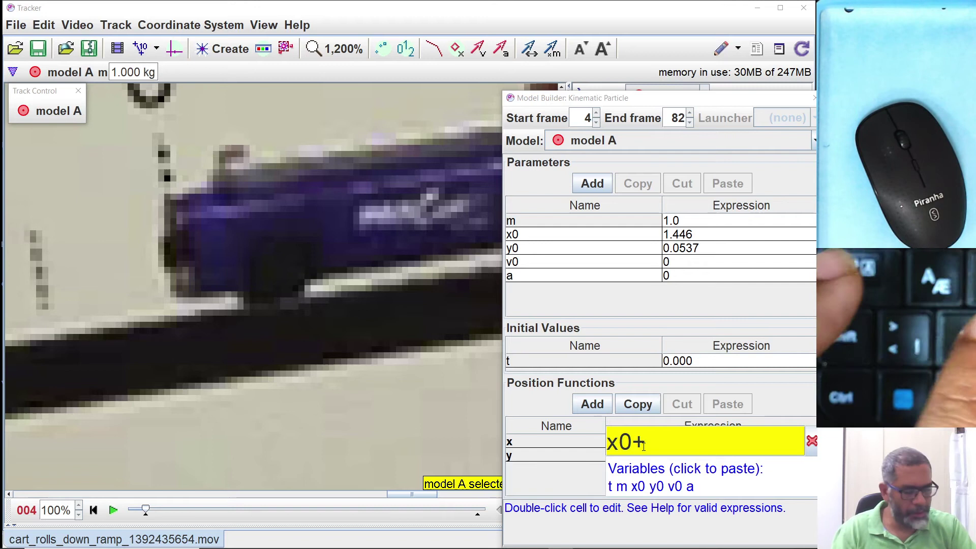
text(v0*t+)
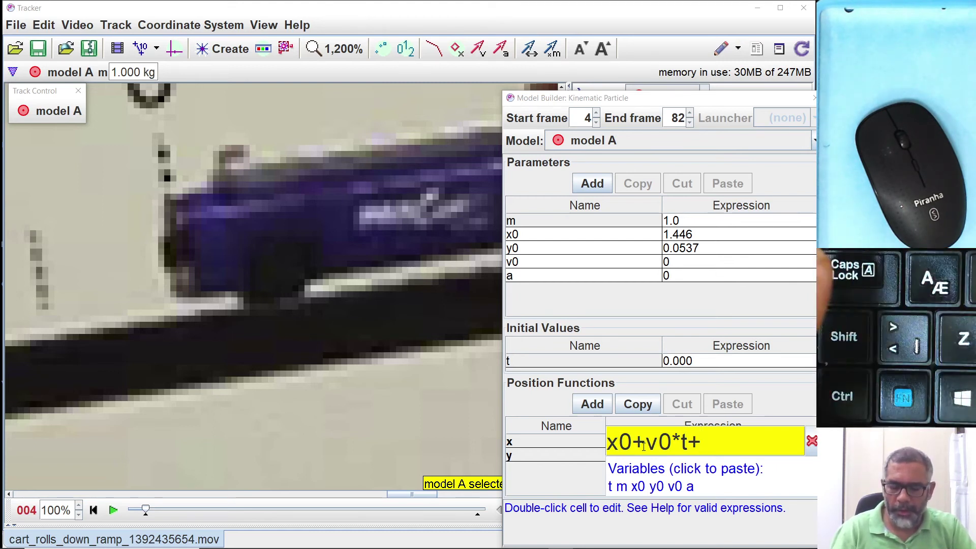
text(0.)
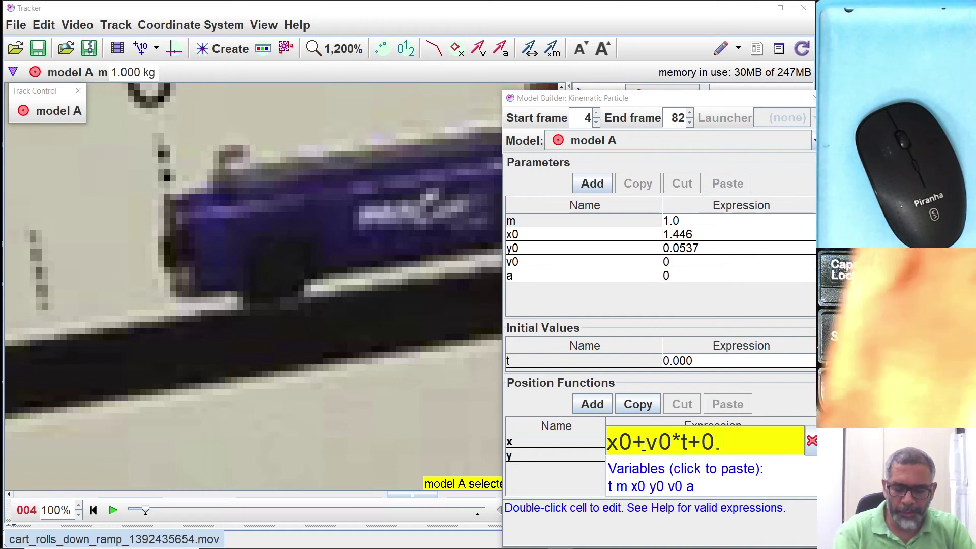
text(5*a*)
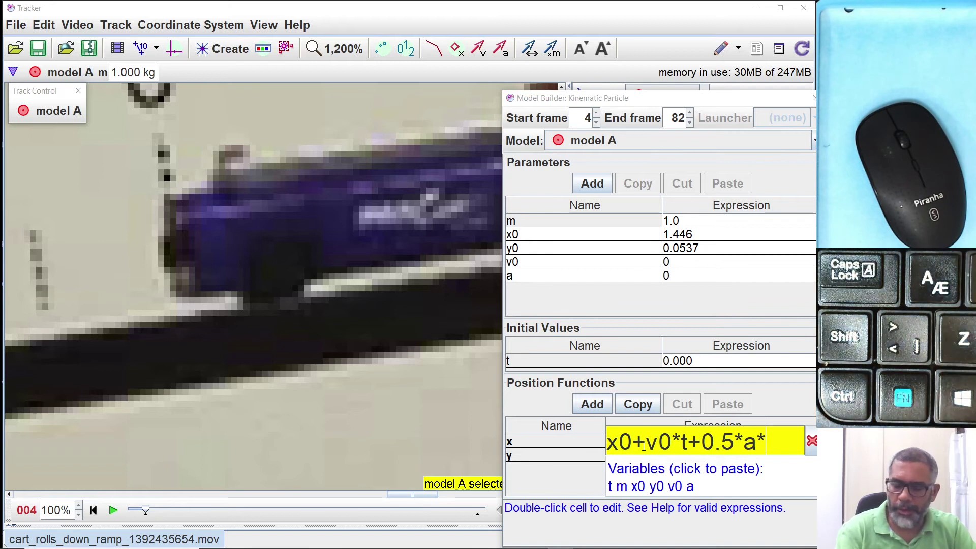
text(t*t)
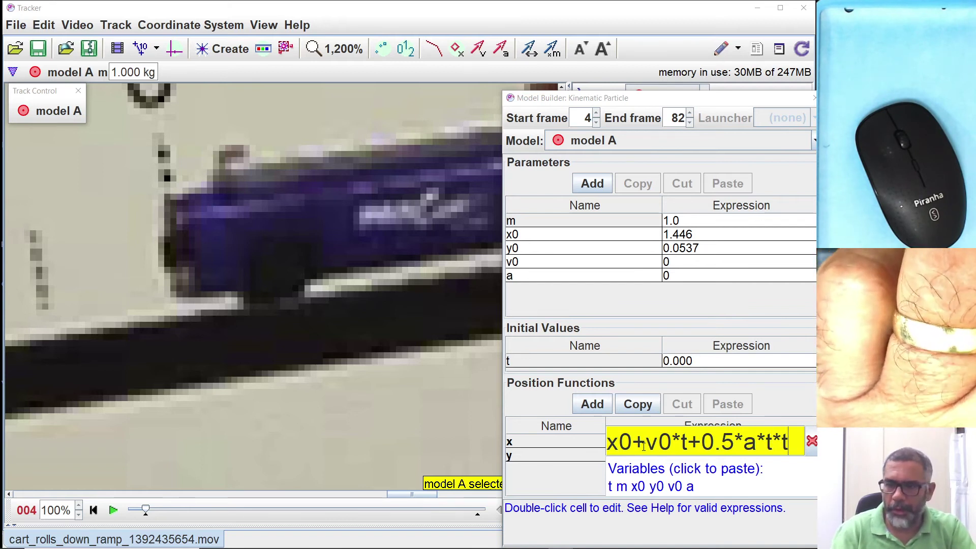
key(Return)
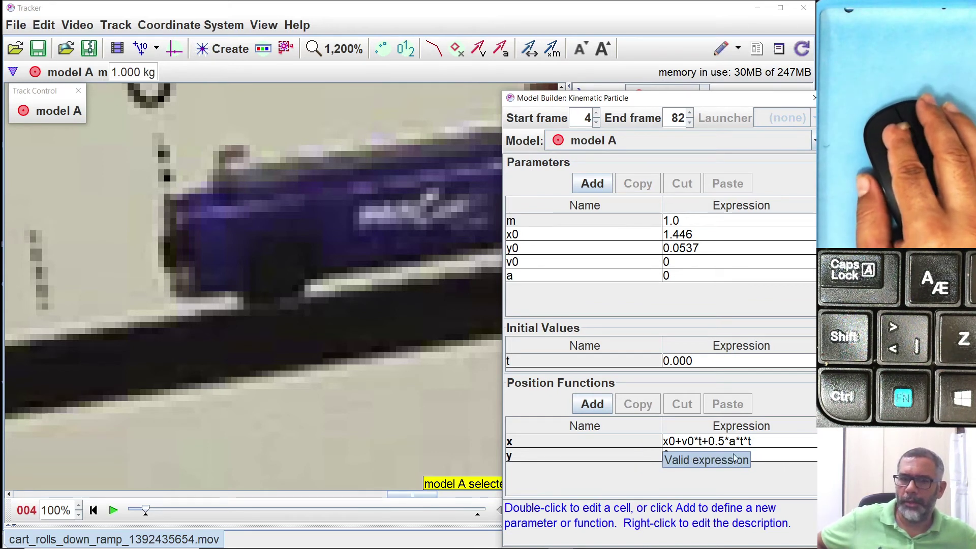
Step: Set the y position function of model A to the constant y0
click(751, 457)
double_click(751, 456)
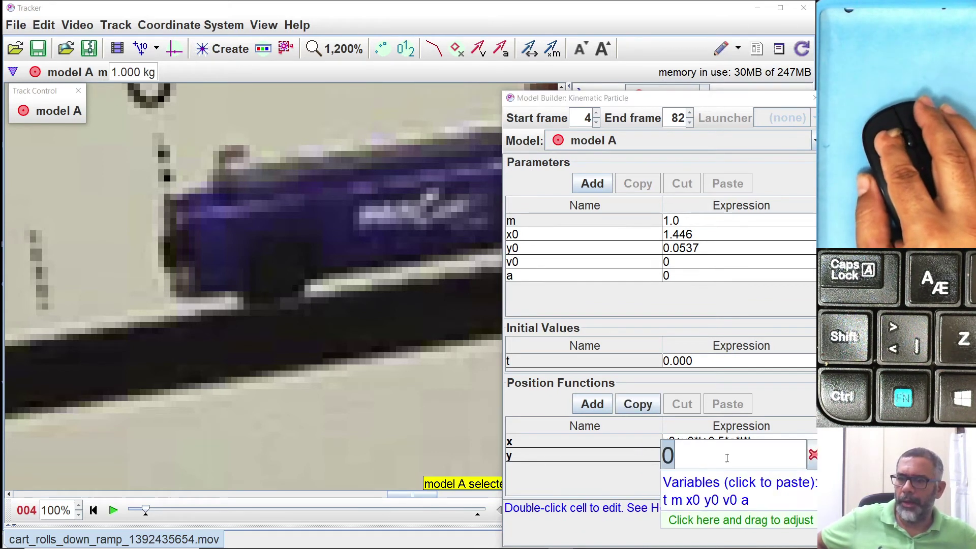
text(y0)
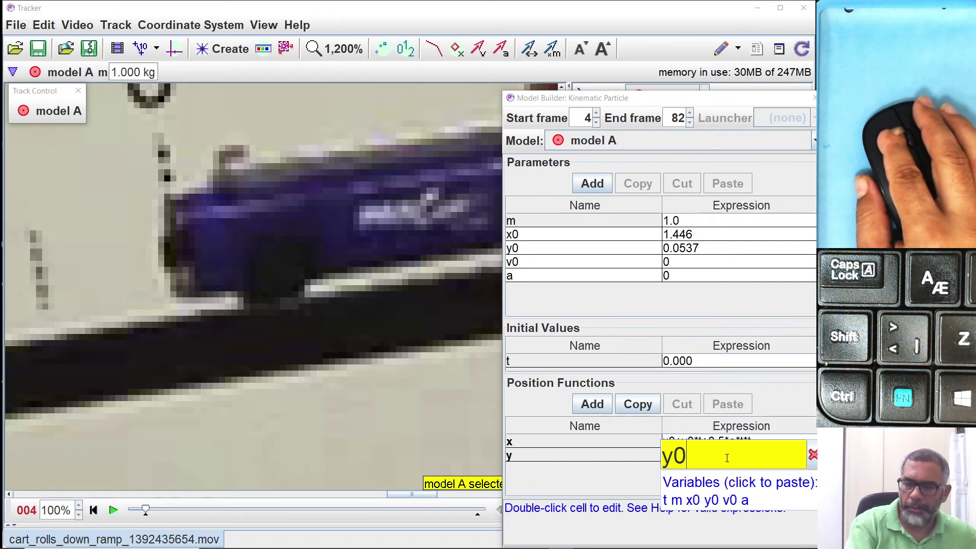
key(Return)
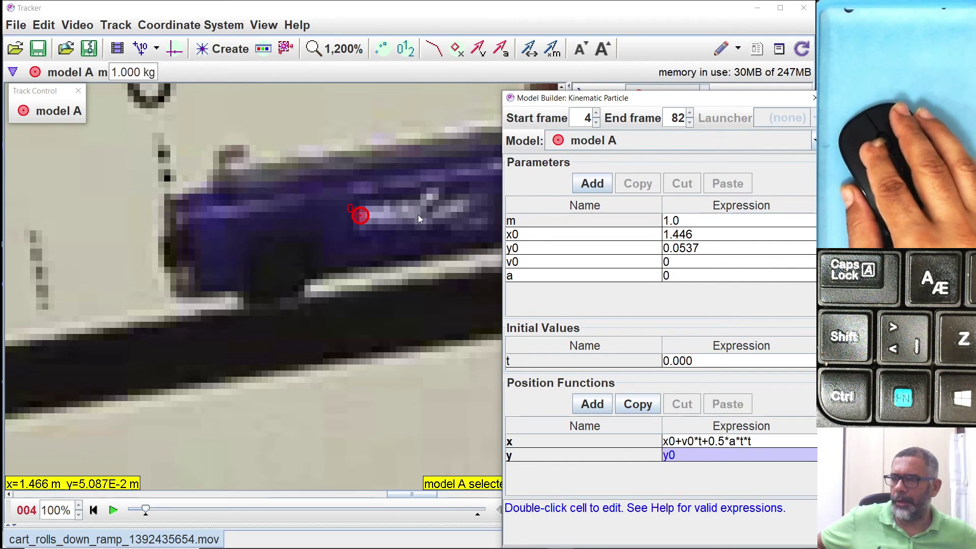
Step: Play the video through to compare model A's marker with the cart's motion and return to the start frame
scroll(392, 223, down, 3)
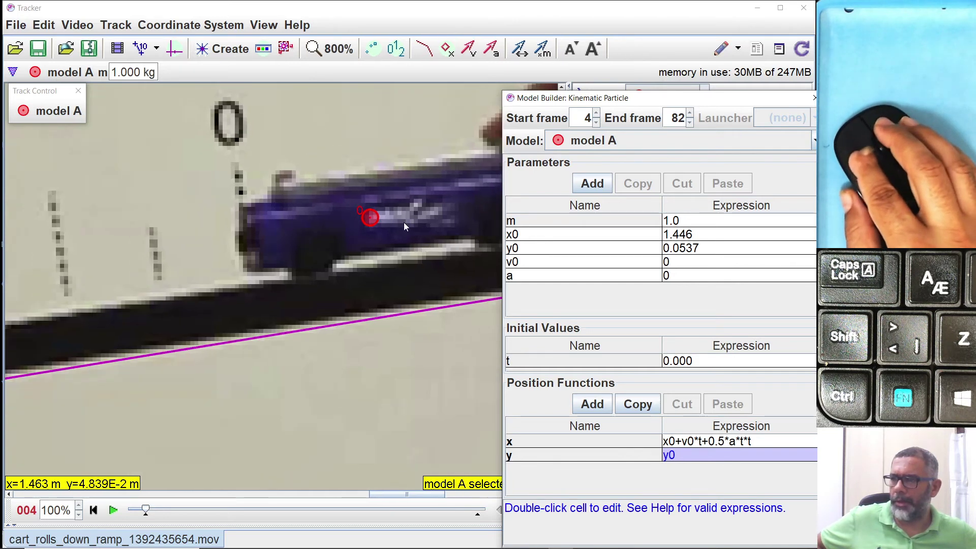
scroll(433, 219, down, 1)
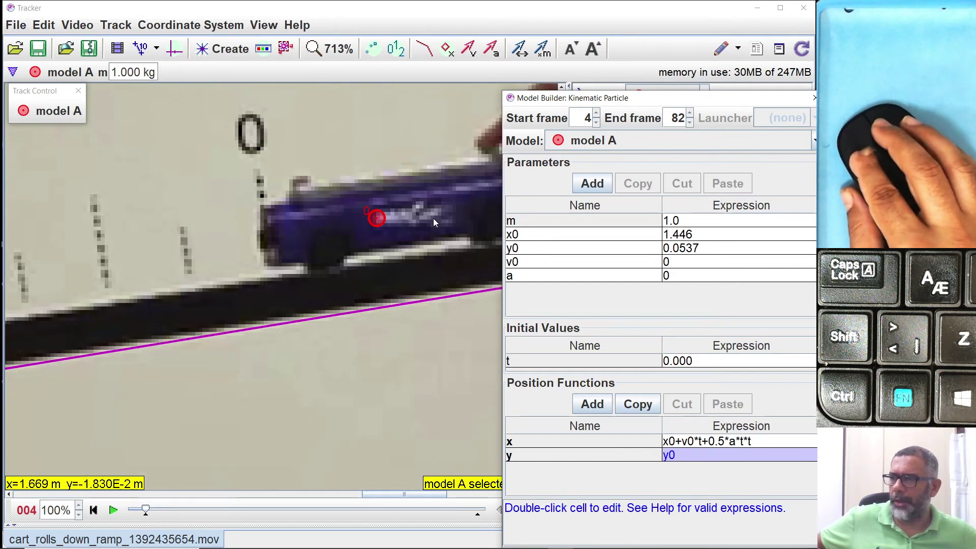
scroll(400, 222, up, 4)
scroll(399, 223, up, 1)
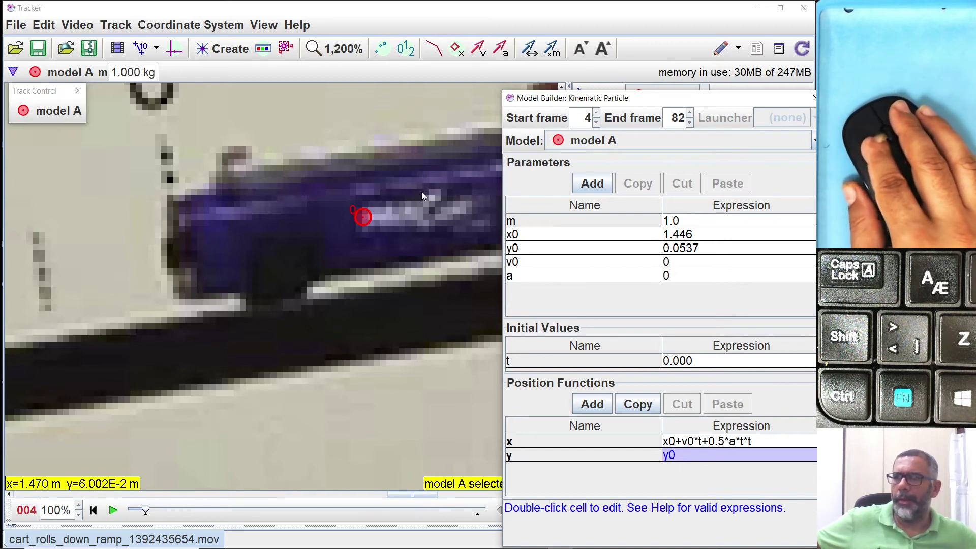
scroll(304, 326, down, 4)
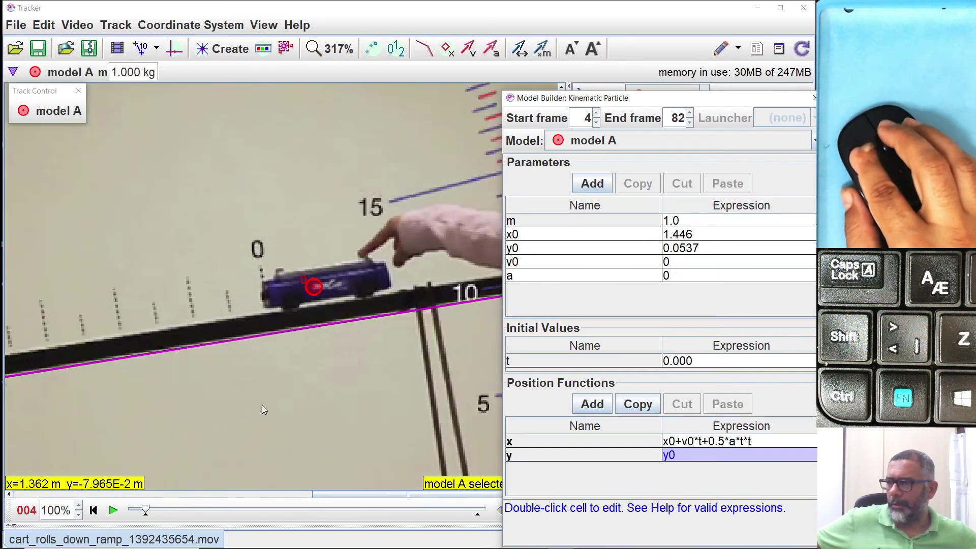
click(113, 510)
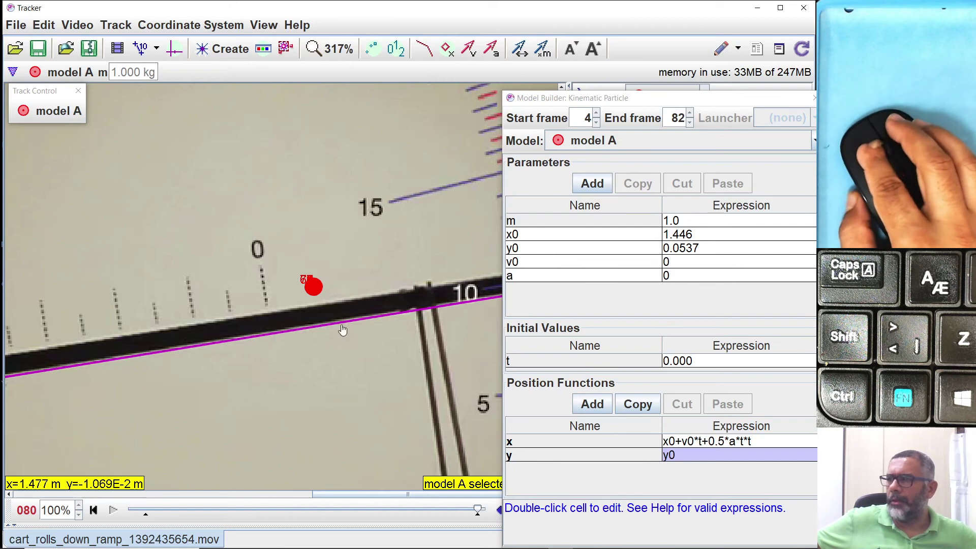
click(98, 515)
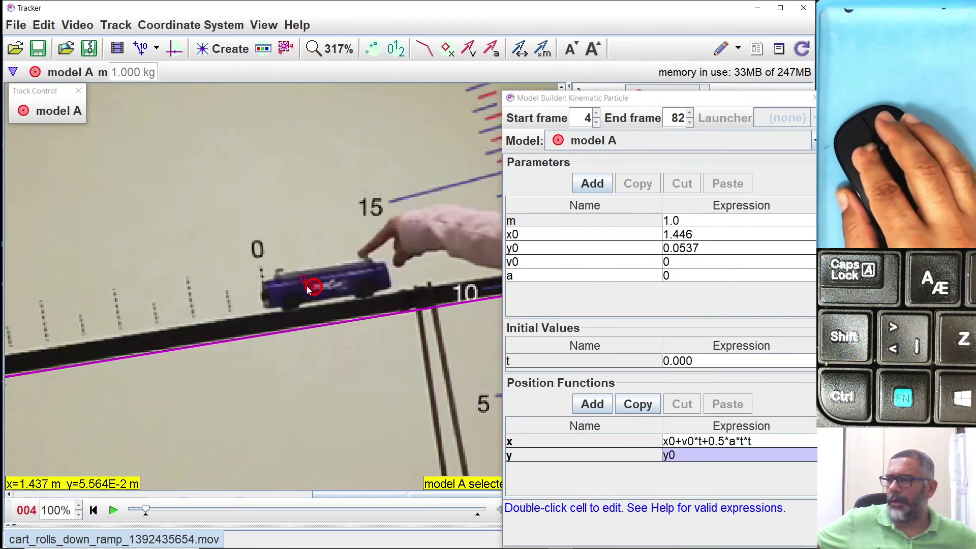
Step: Move the Model Builder clear of the video and advance frame by frame to frame 19 to compare model A with the cart
drag(564, 99, 639, 83)
click(534, 510)
click(534, 510)
click(534, 510)
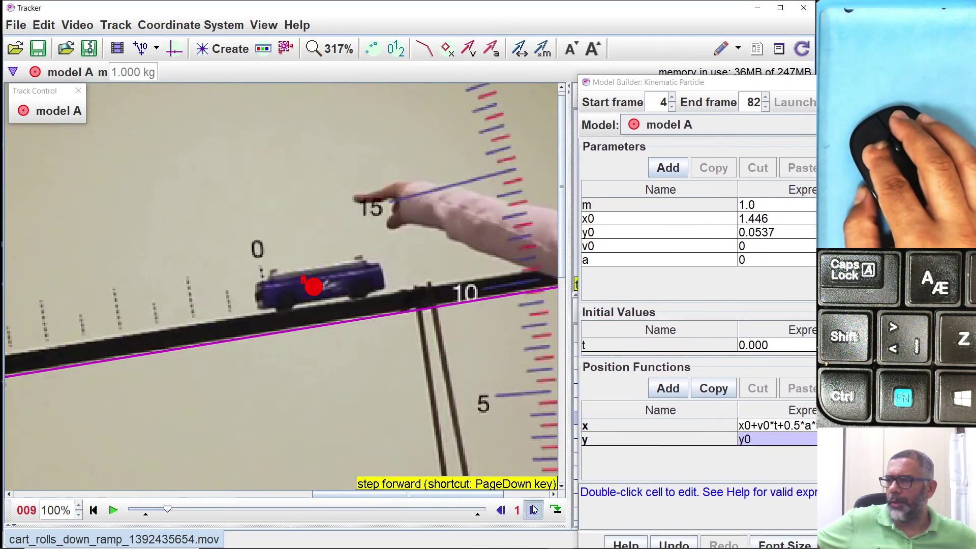
click(534, 510)
click(534, 510)
click(534, 510)
click(534, 510)
click(534, 510)
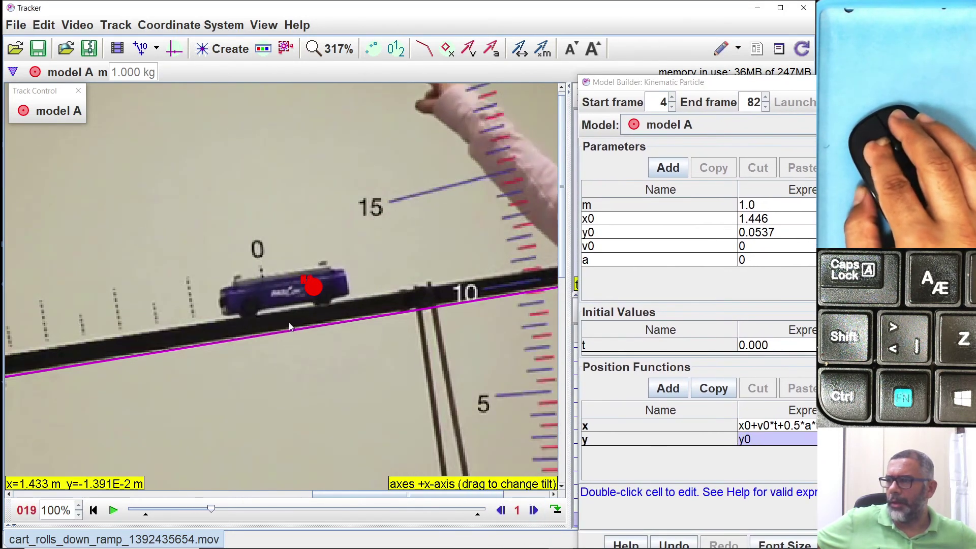
Step: Set the track display to No trails and replay the video with only model A's current marker
click(307, 288)
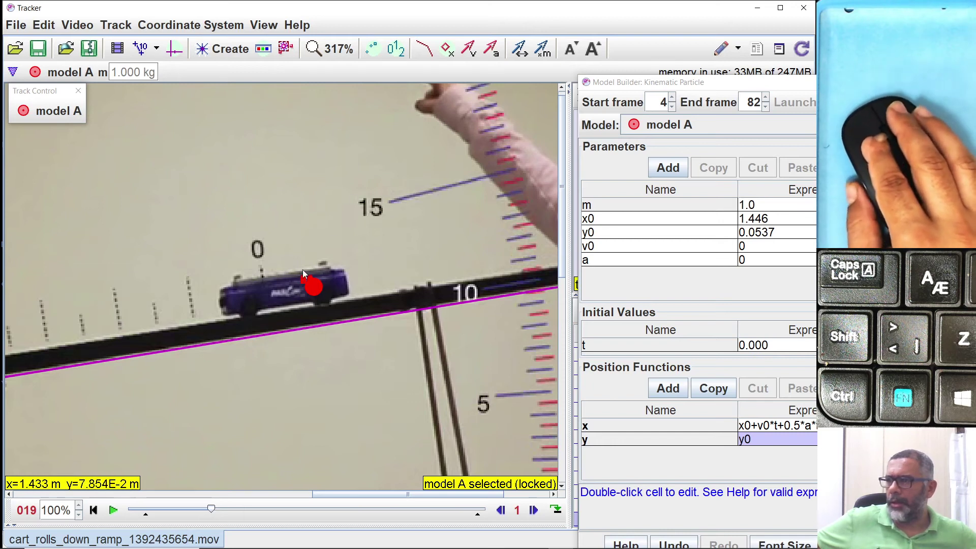
click(371, 50)
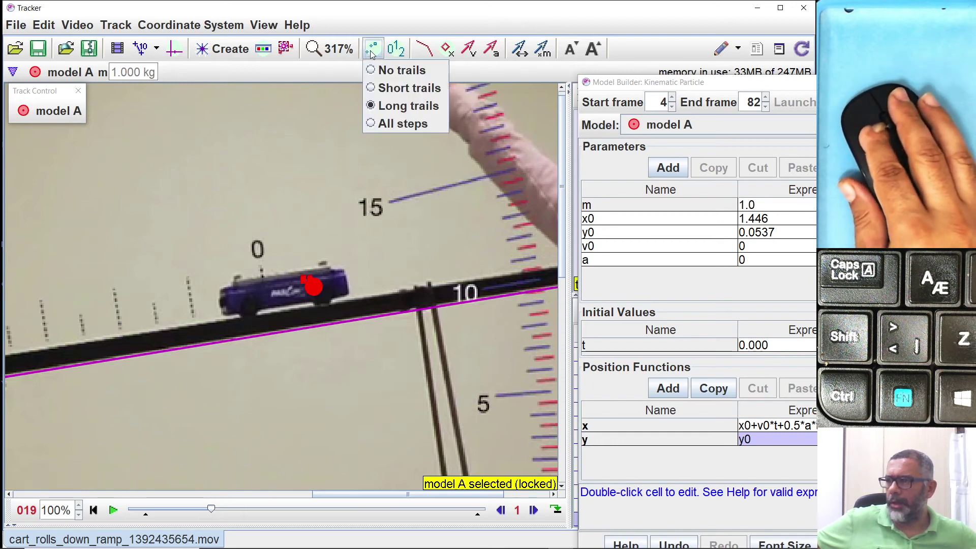
click(391, 71)
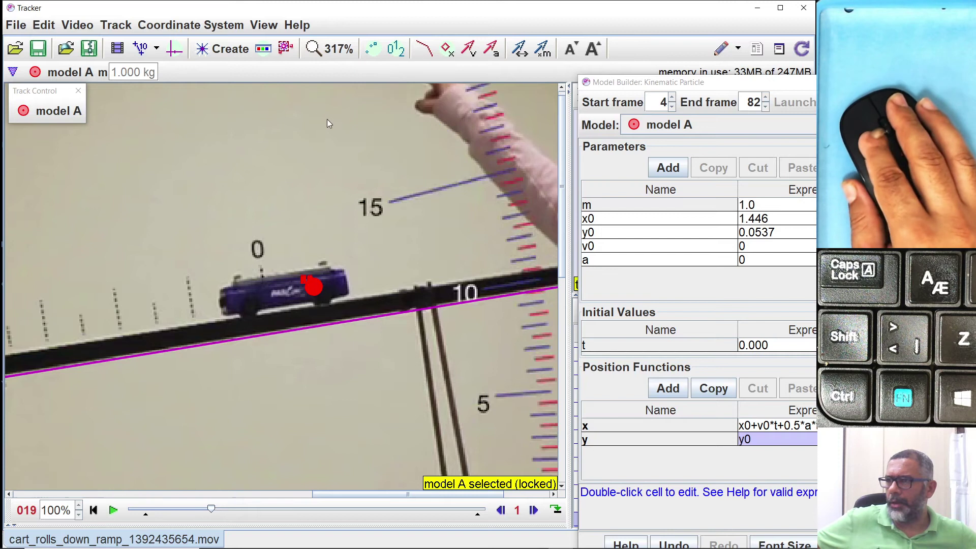
click(374, 54)
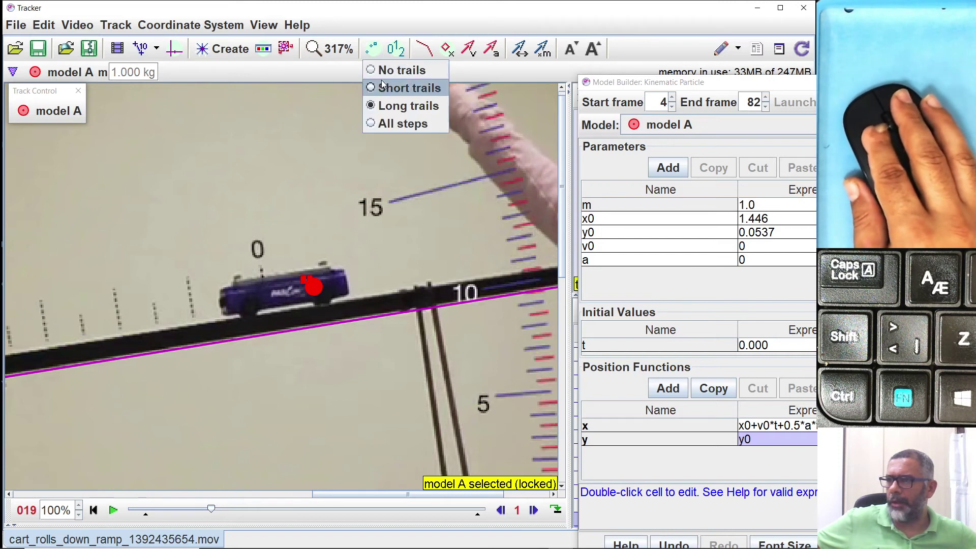
click(397, 72)
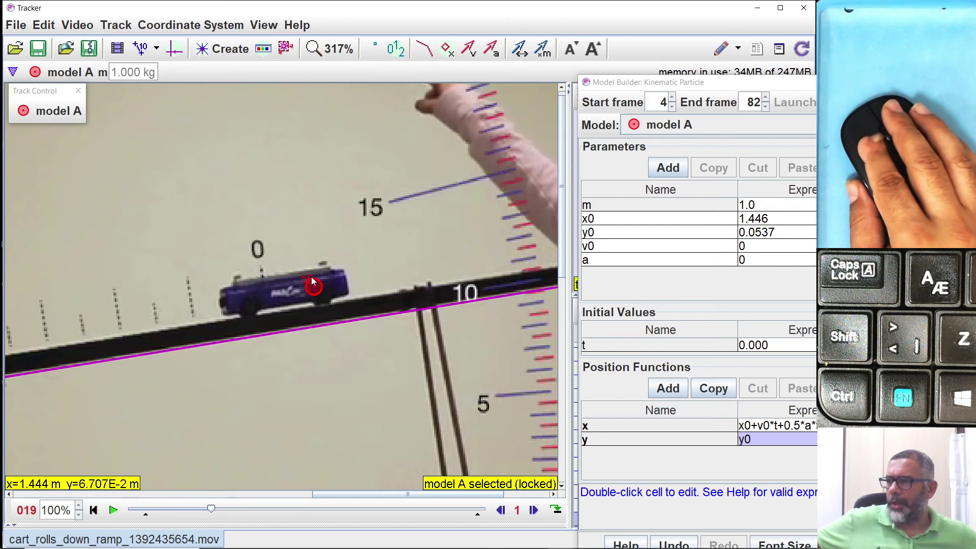
click(112, 511)
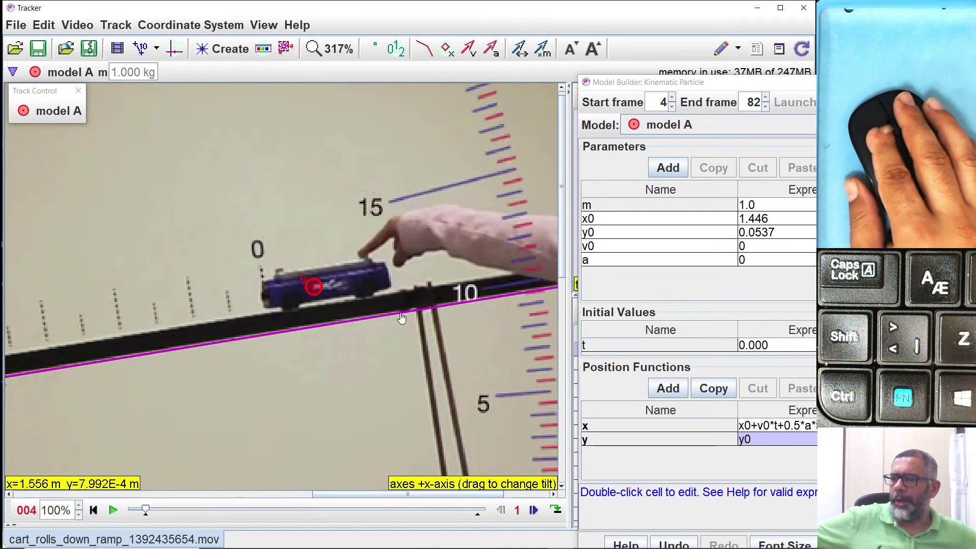
Step: Set model A's acceleration parameter a to -1
click(612, 264)
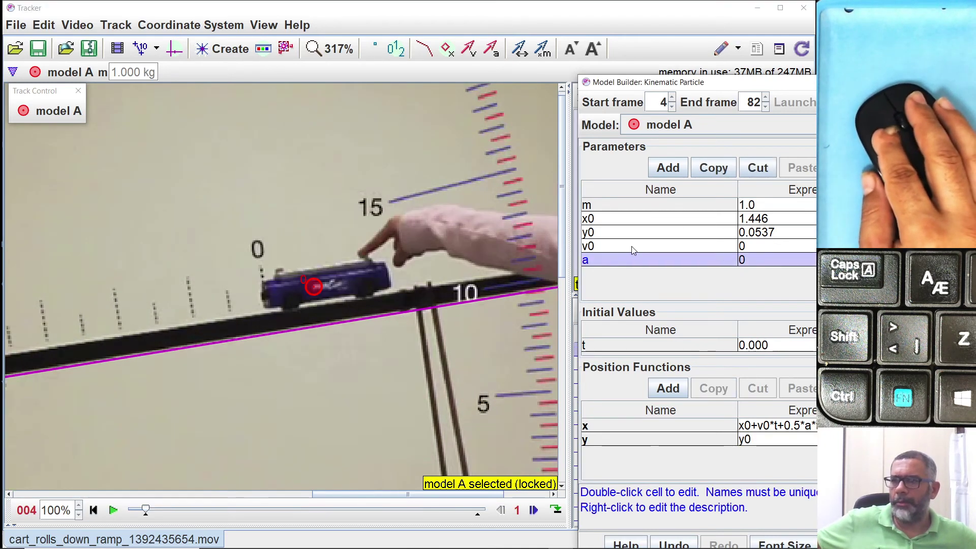
click(616, 248)
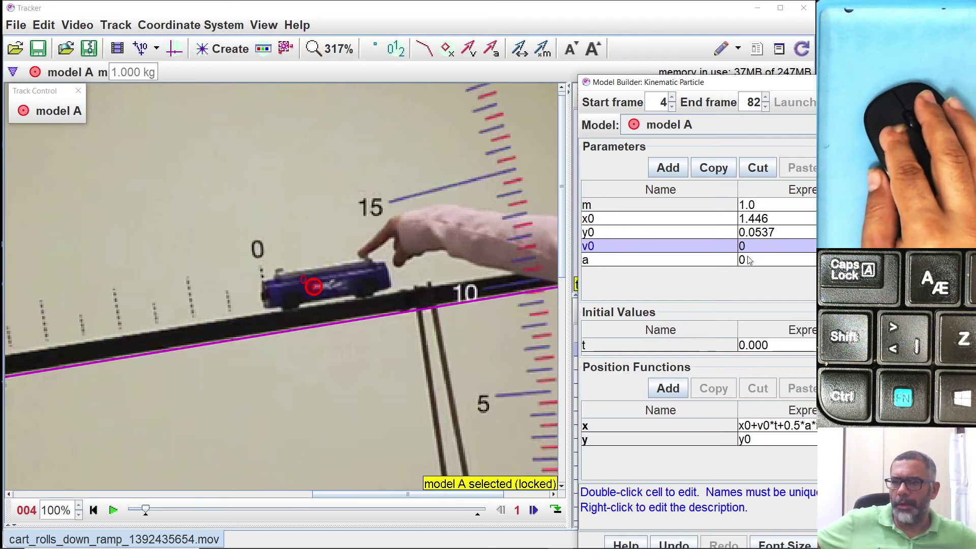
click(763, 260)
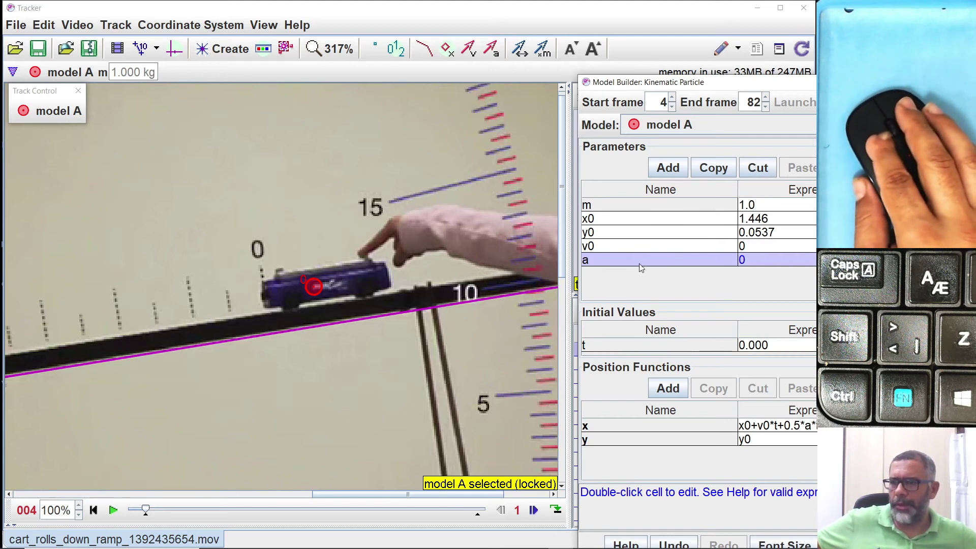
double_click(764, 259)
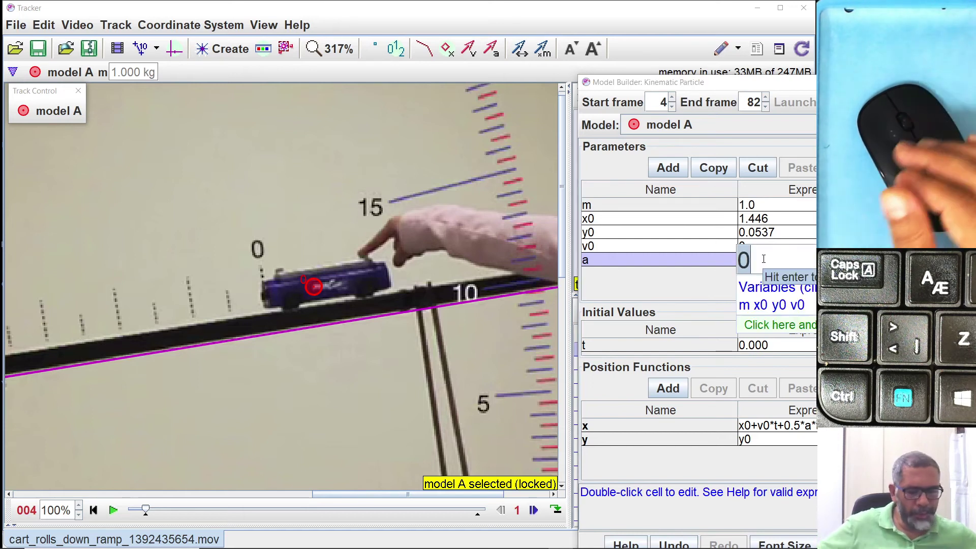
text(-1)
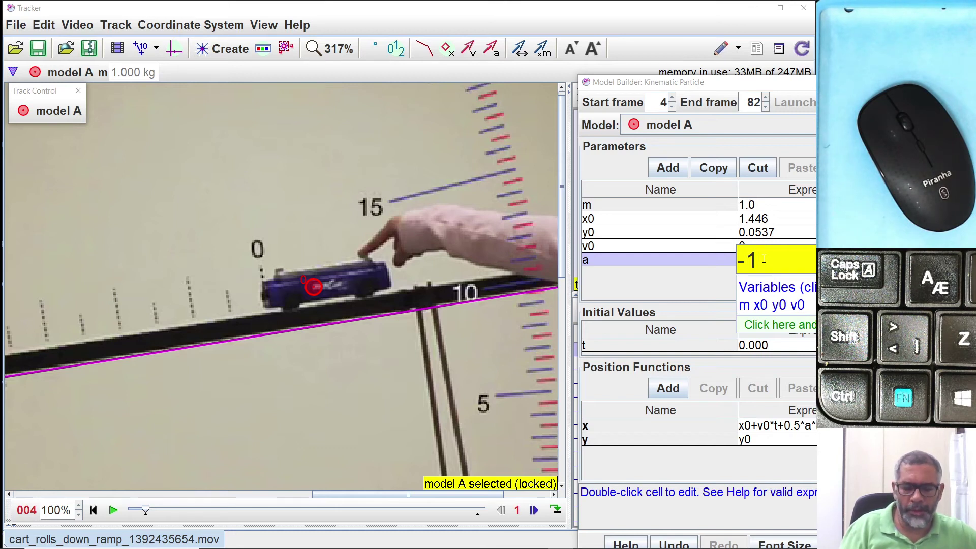
key(Return)
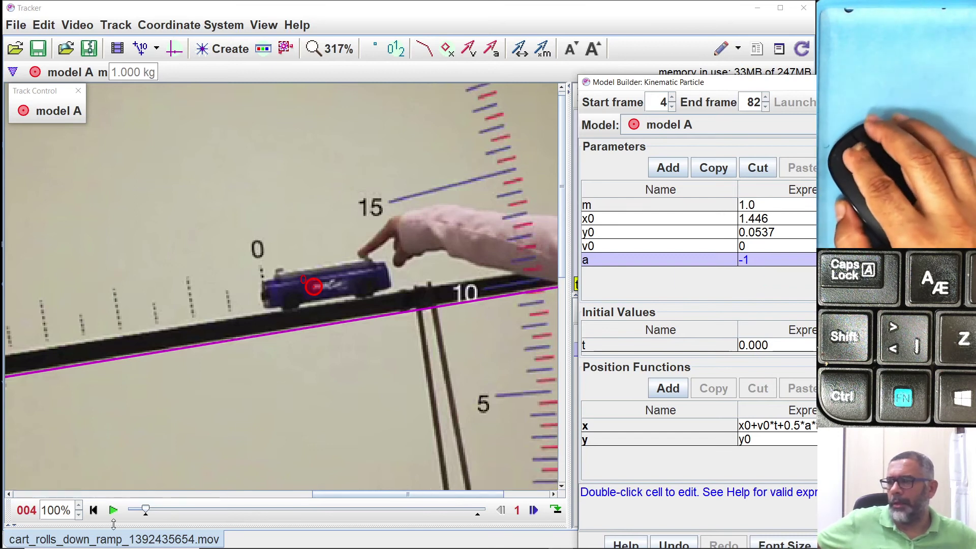
Step: Play the video and pause it at frame 53 to compare model A's position with the cart
scroll(209, 483, down, 2)
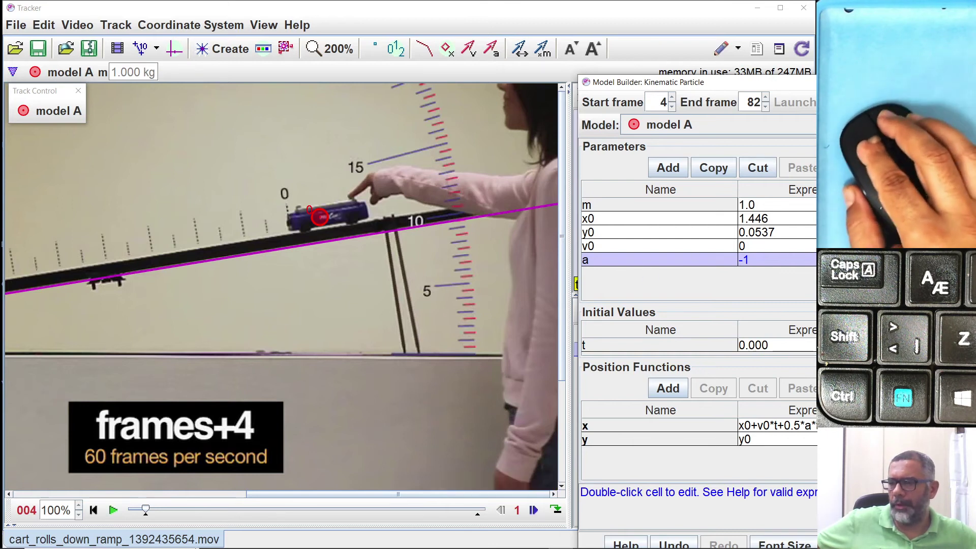
click(112, 510)
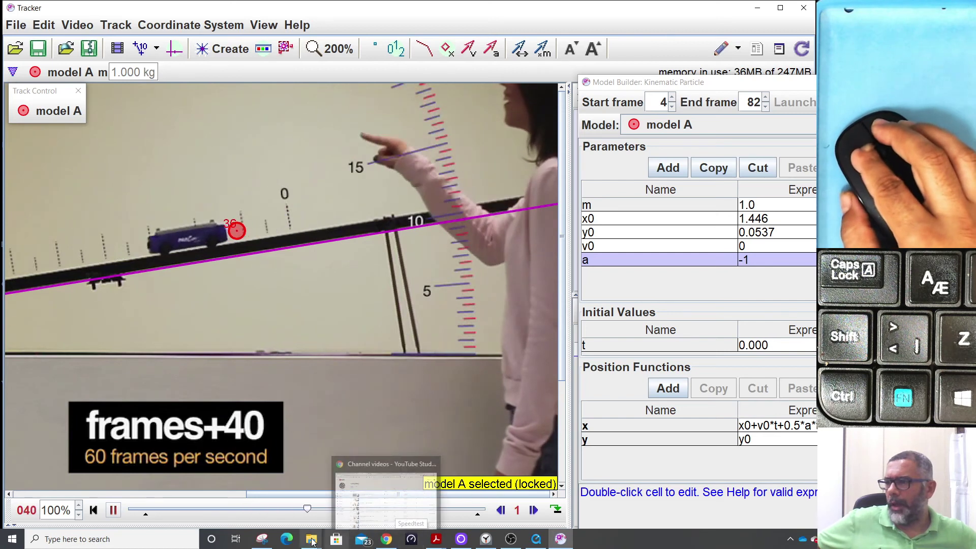
click(114, 511)
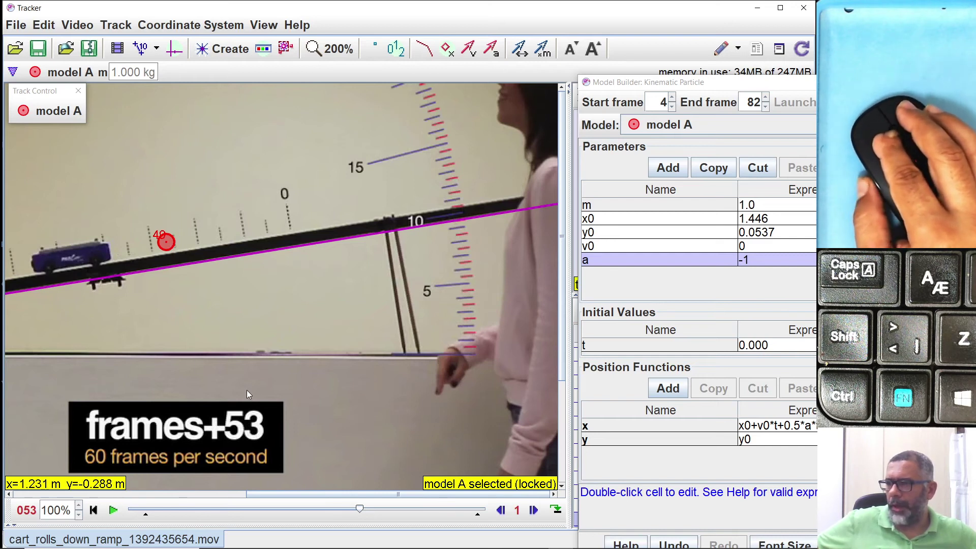
click(169, 243)
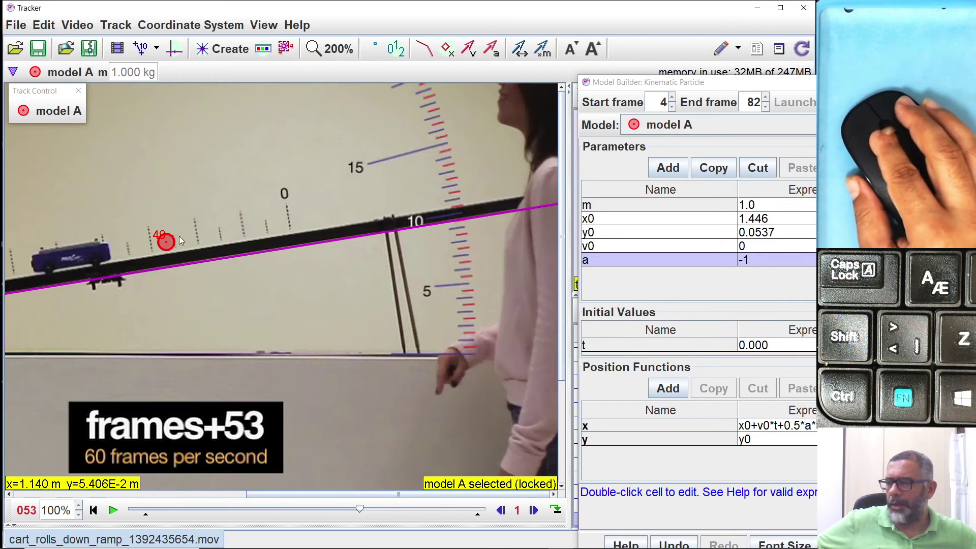
Step: Set model A's acceleration parameter a to -1.5
double_click(757, 261)
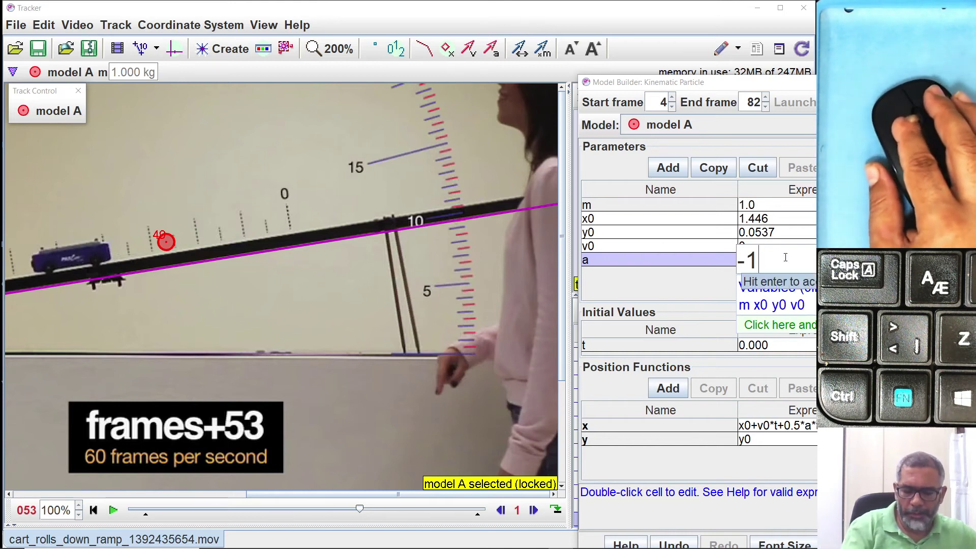
text(.5)
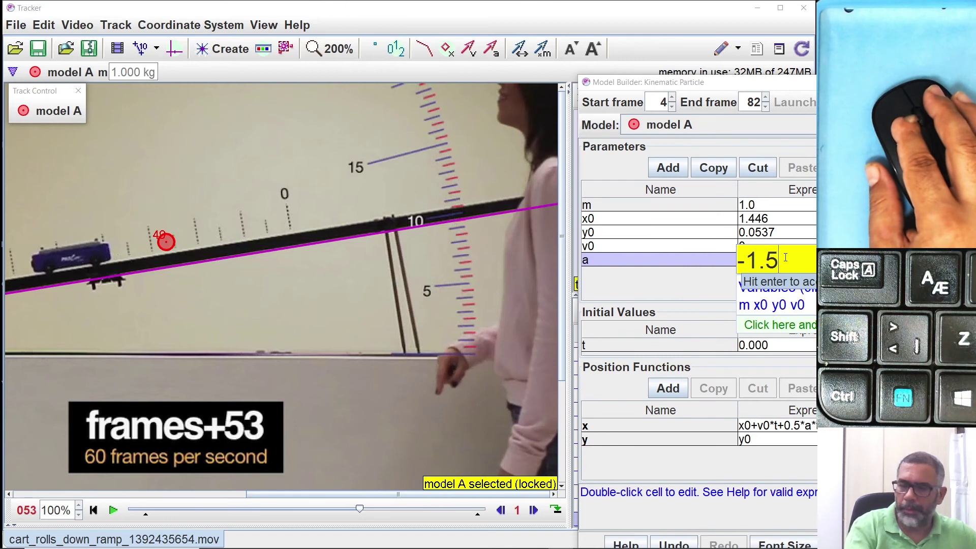
key(Return)
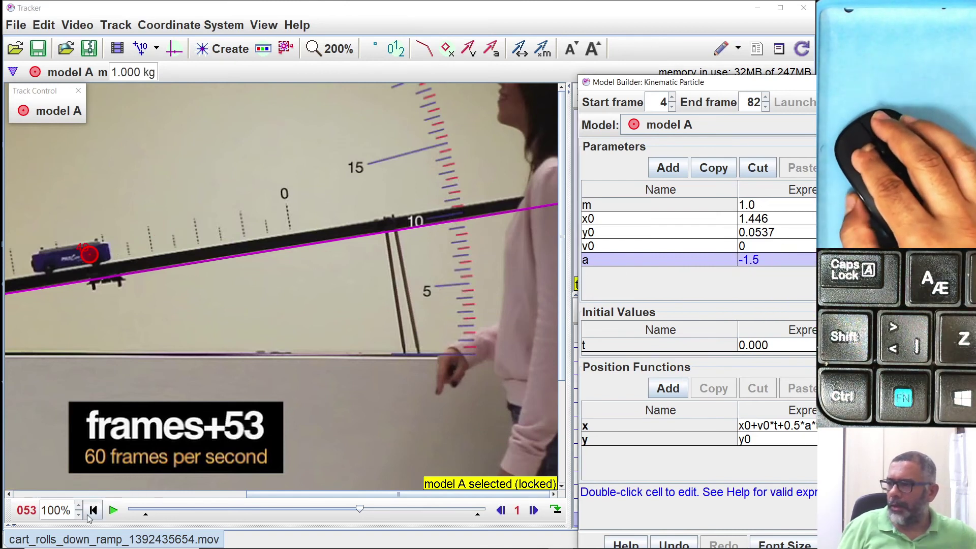
Step: Replay the video from the start frame to frame 80, pausing at frame 69, to compare model A with the cart
click(93, 510)
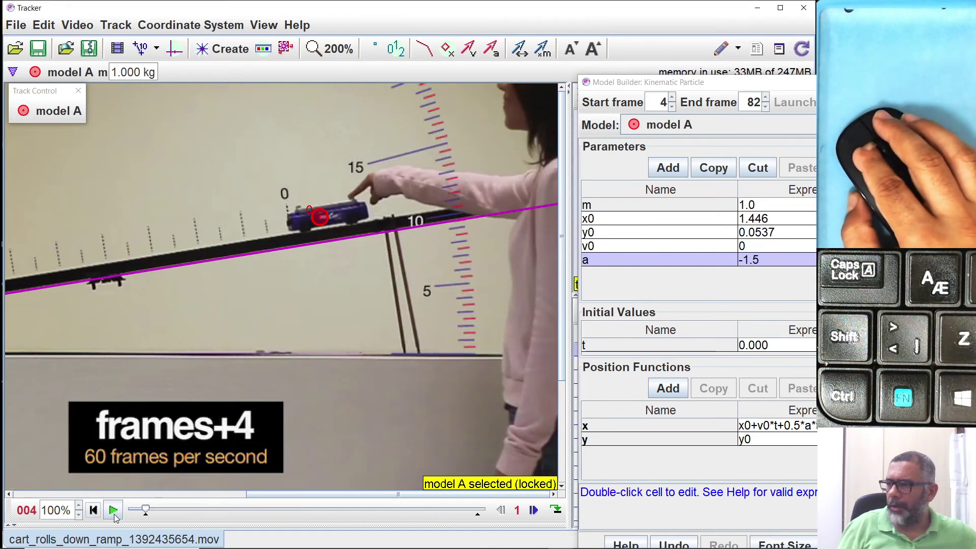
click(113, 510)
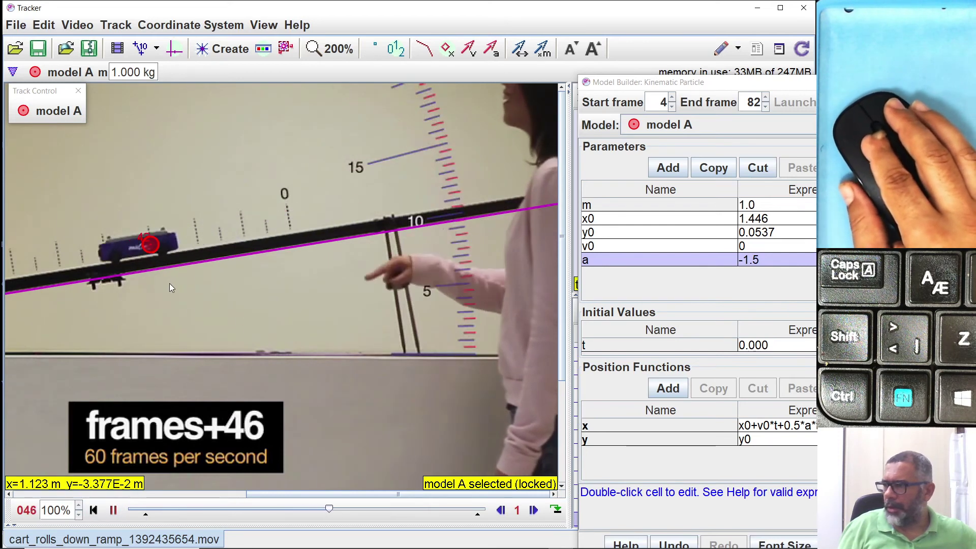
click(113, 510)
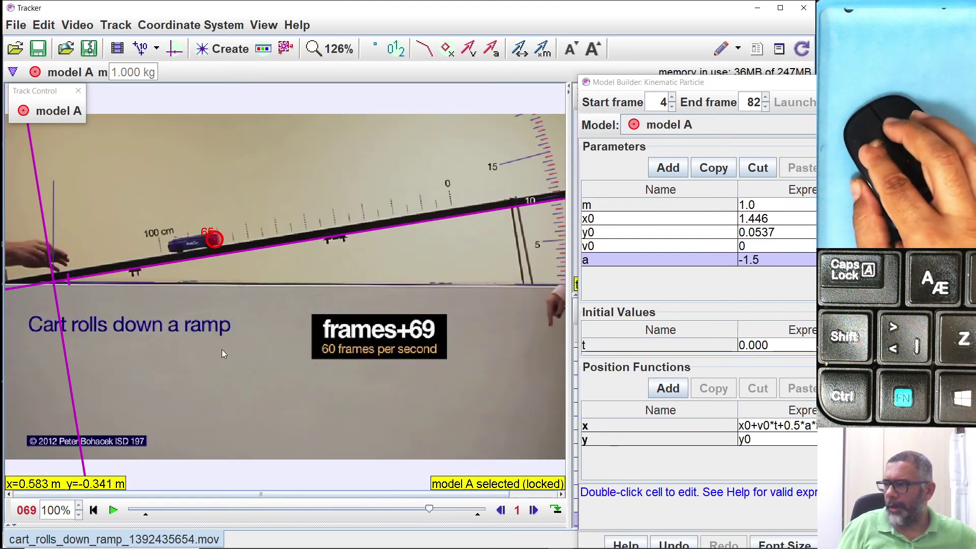
scroll(222, 349, down, 3)
click(113, 510)
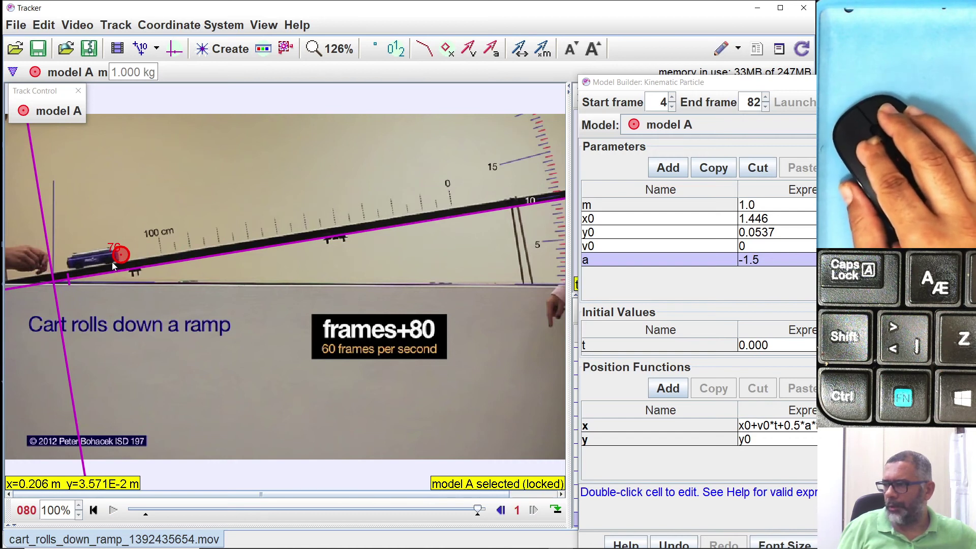
Step: Refine model A's acceleration parameter a to -1.55
click(766, 267)
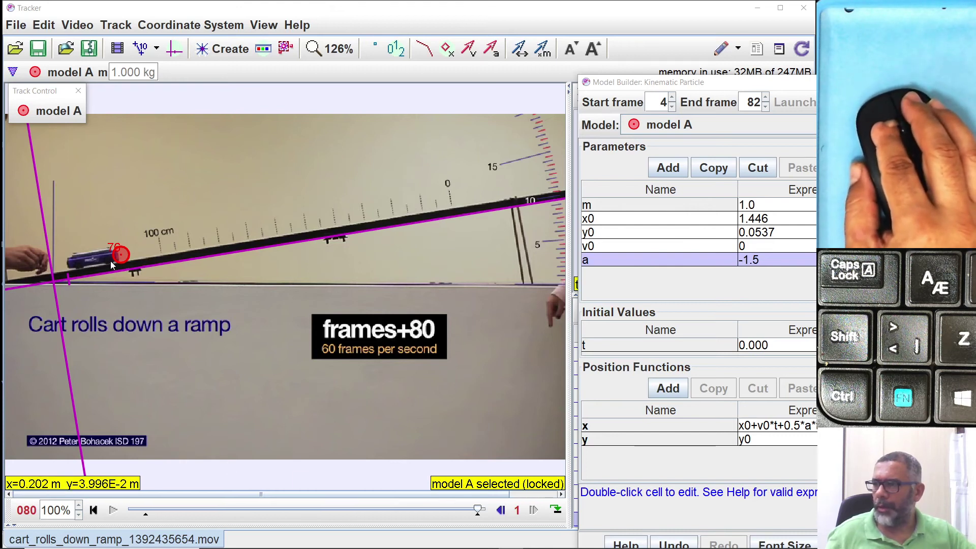
double_click(778, 258)
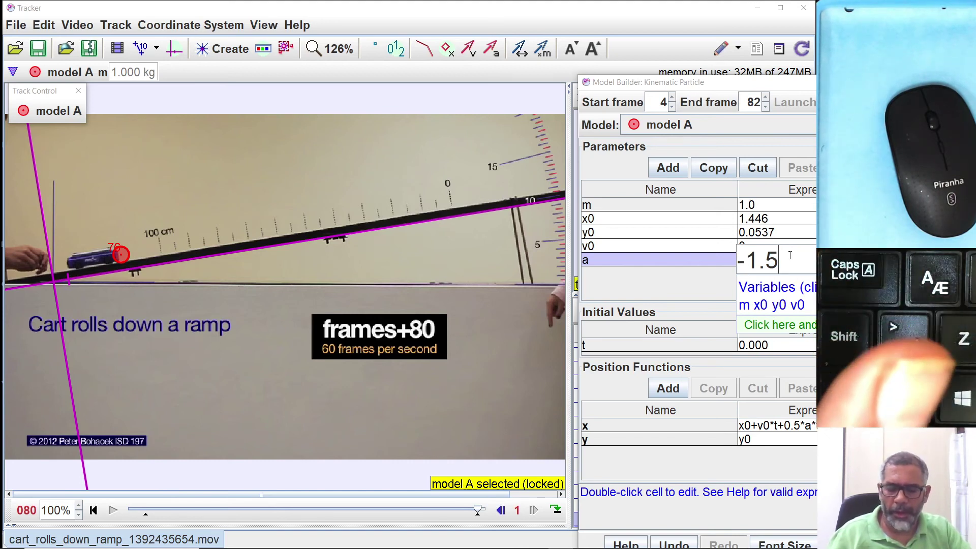
text(5)
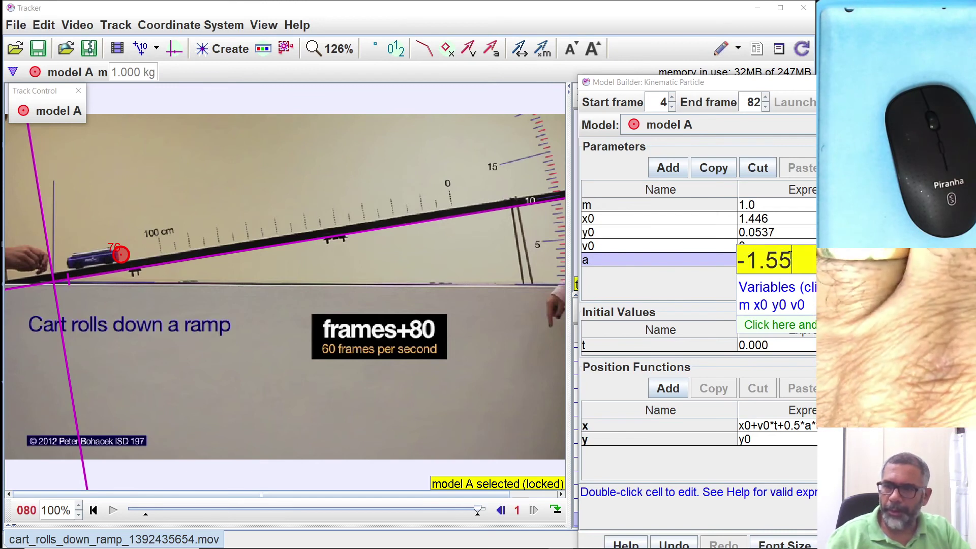
key(BackSpace)
key(Return)
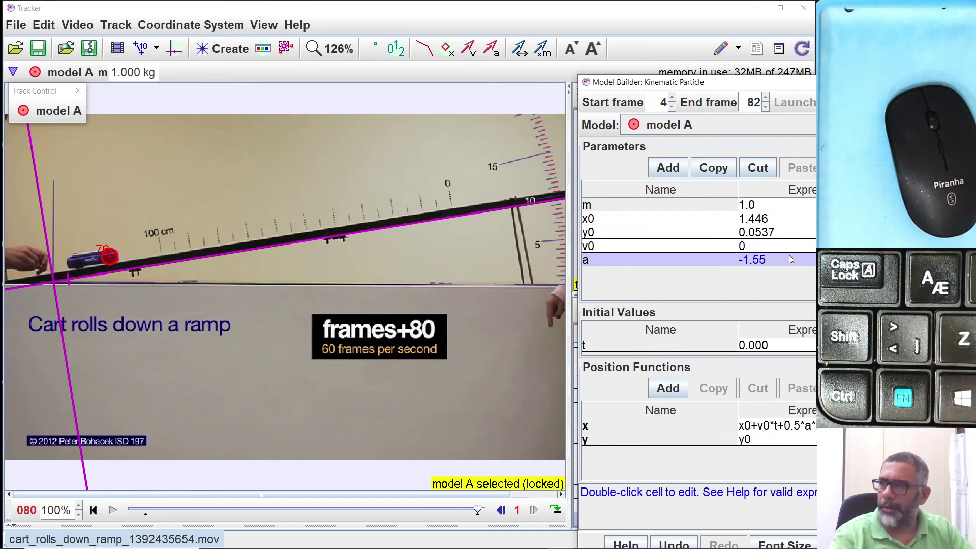
Step: Set model A's acceleration parameter a to -1.6
double_click(791, 259)
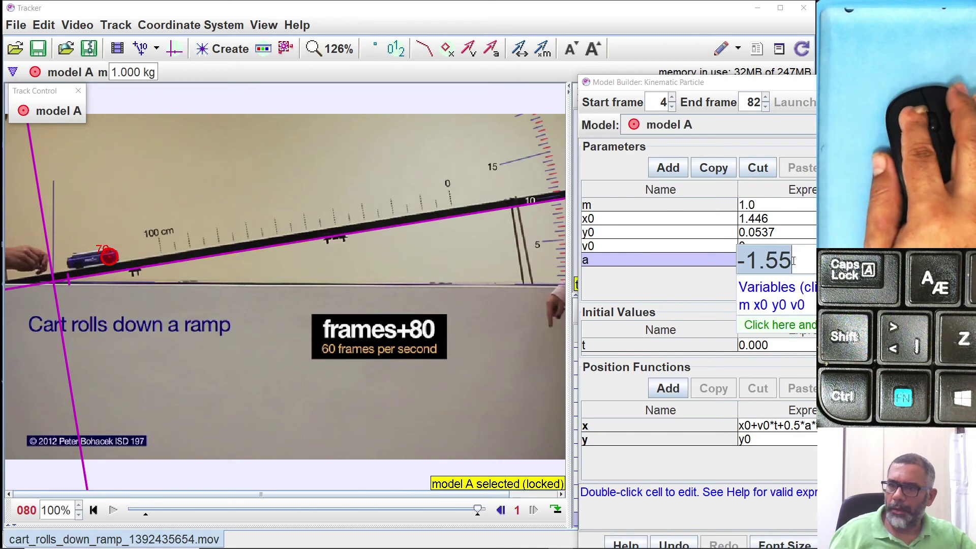
text(-1.5)
key(BackSpace)
text(6)
key(Return)
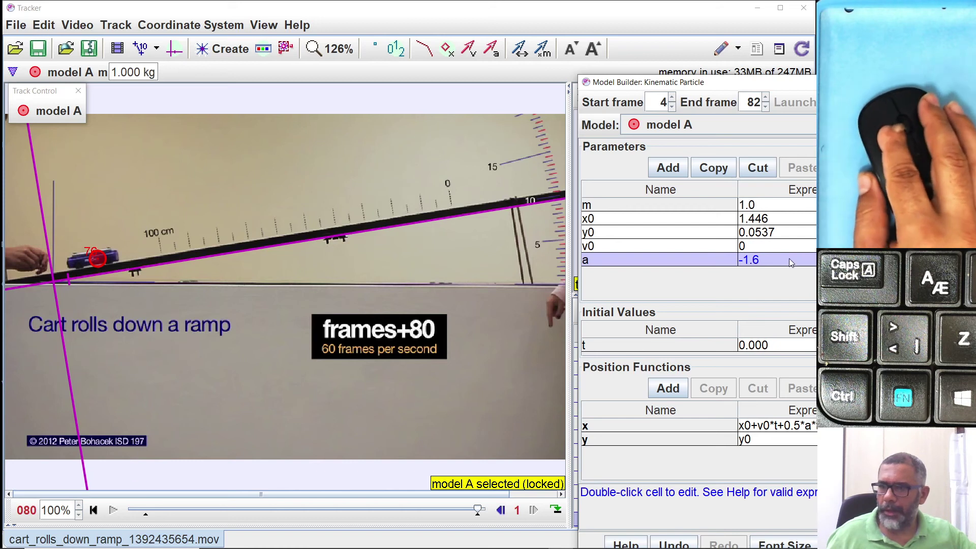
Step: Change model A's acceleration parameter a to -1.7
double_click(790, 260)
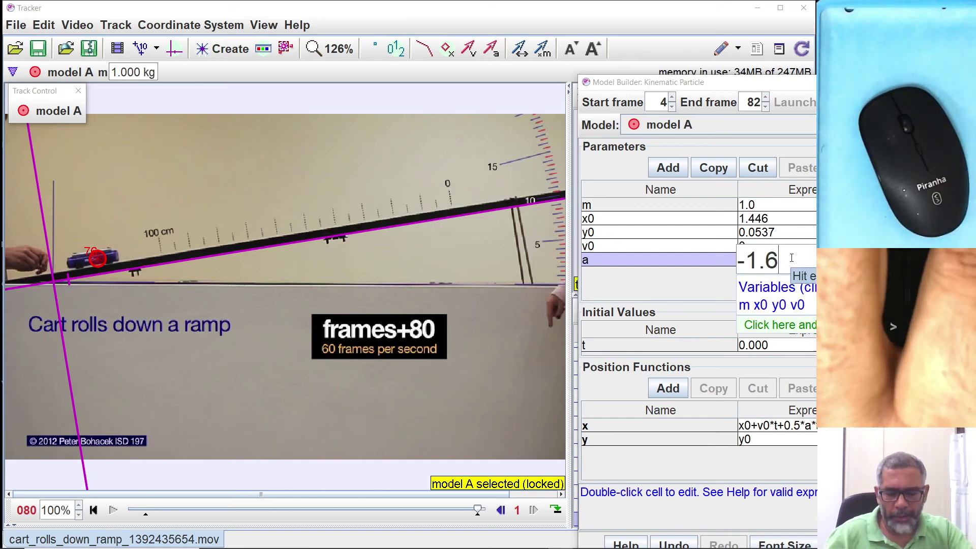
key(BackSpace)
text(7)
key(Return)
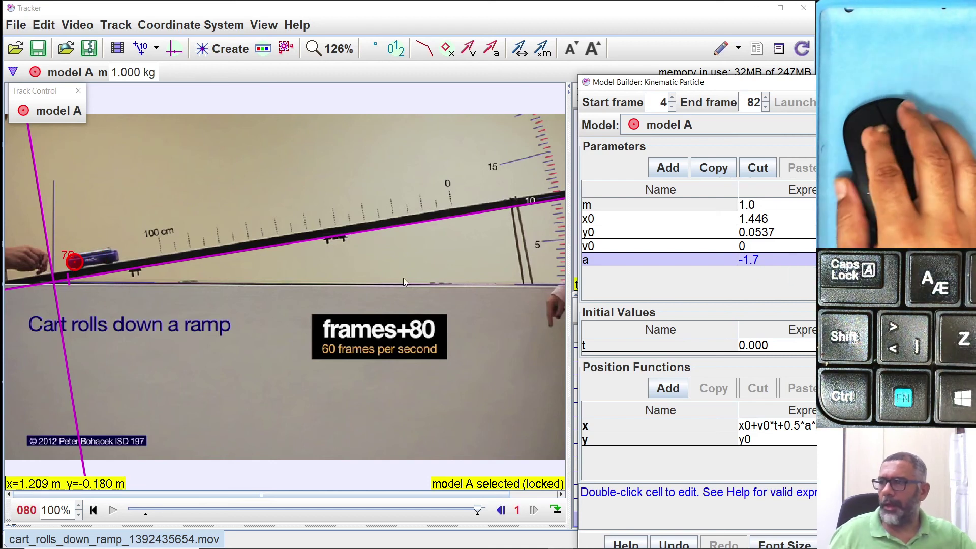
Step: Compare model A with the cart at frame 80 and set its acceleration parameter a to -1.65
scroll(114, 273, up, 7)
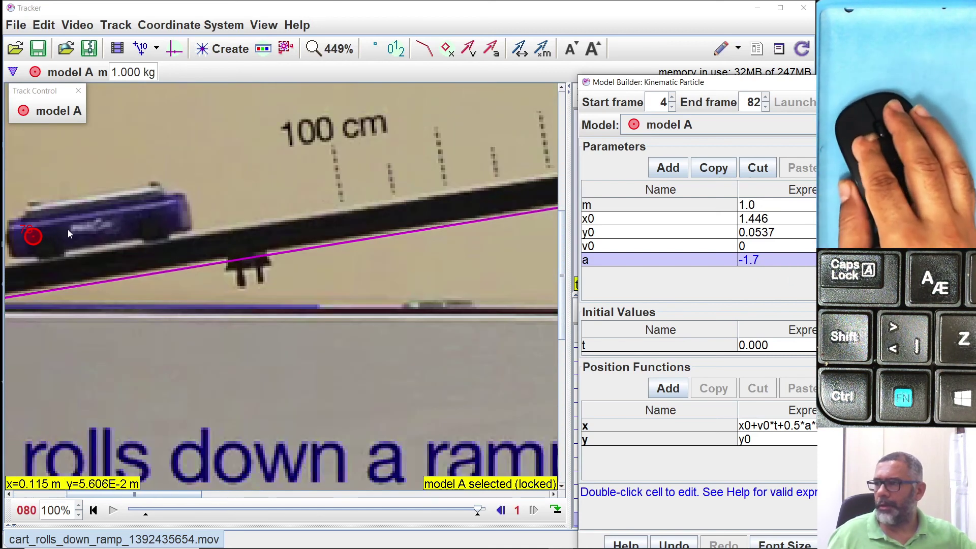
double_click(779, 260)
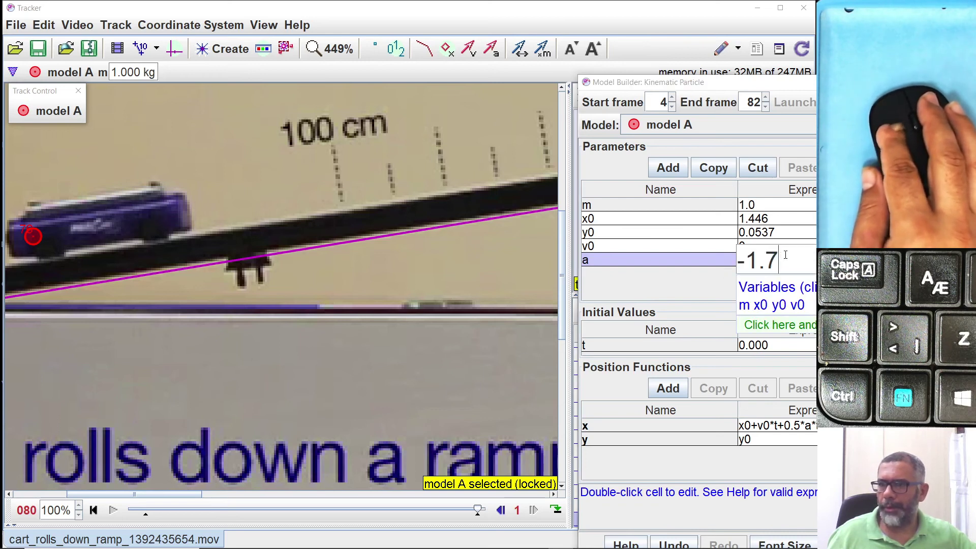
key(BackSpace)
text(65)
key(Return)
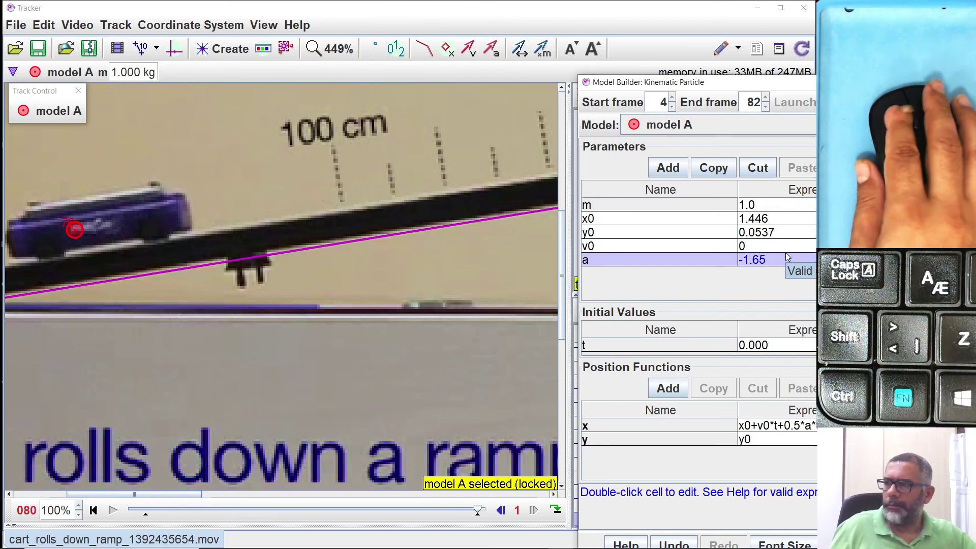
Step: Check model A's marker against the lettering on the cart and refine acceleration parameter a to -1.655
scroll(69, 245, up, 5)
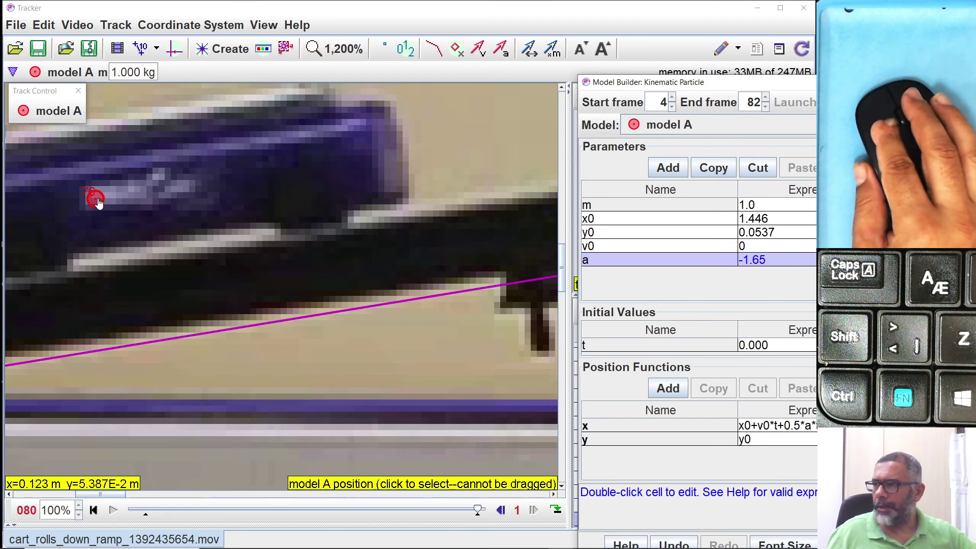
double_click(797, 258)
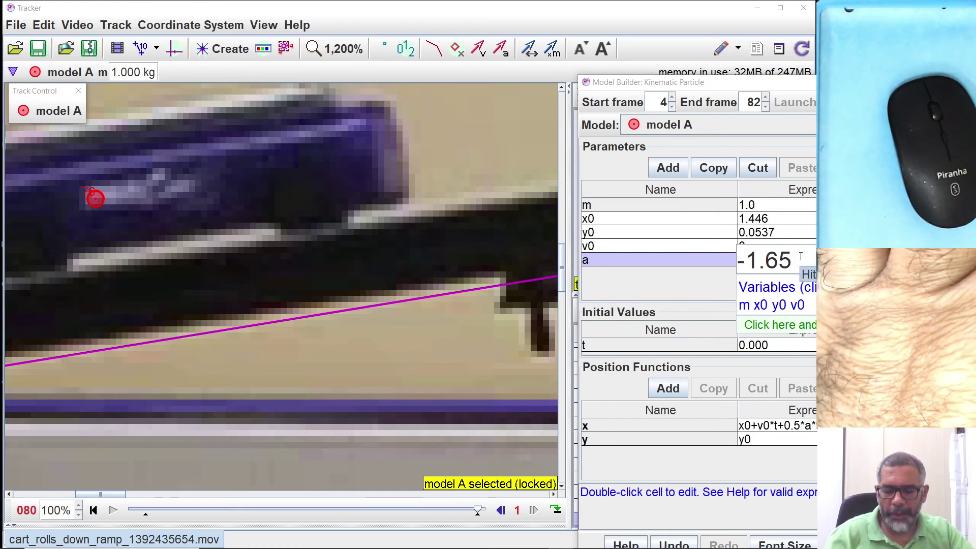
text(5)
key(Return)
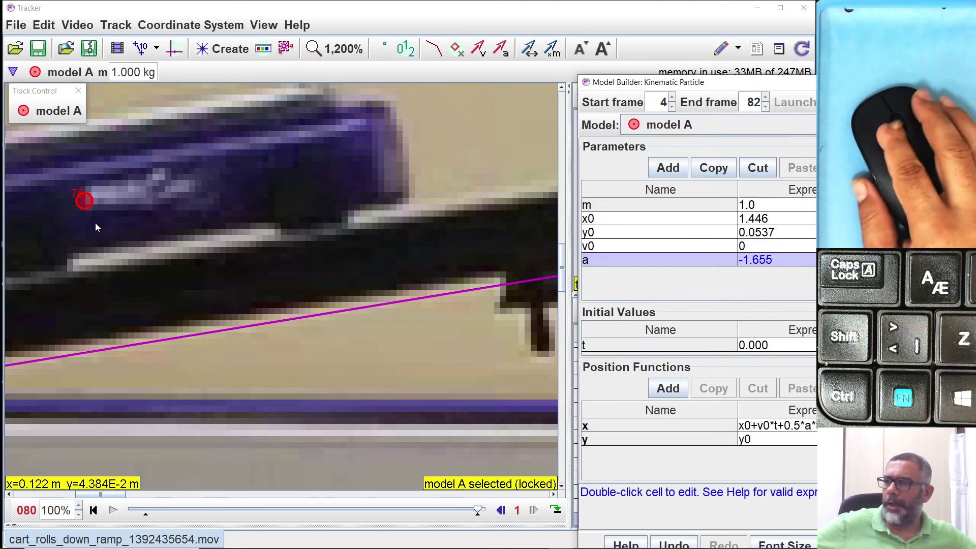
Step: Return the video to start frame 4 and examine model A's position on the cart up close
scroll(127, 248, down, 5)
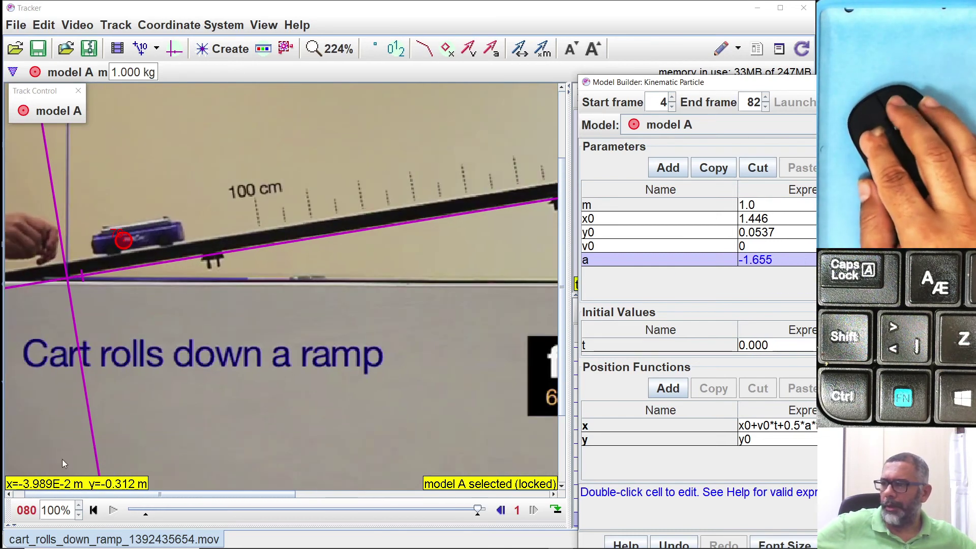
click(93, 510)
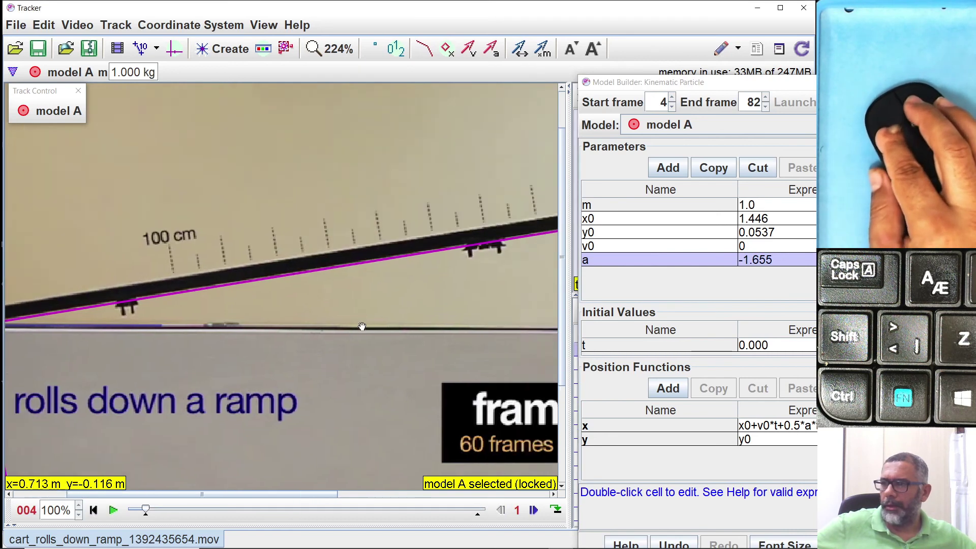
scroll(487, 228, up, 5)
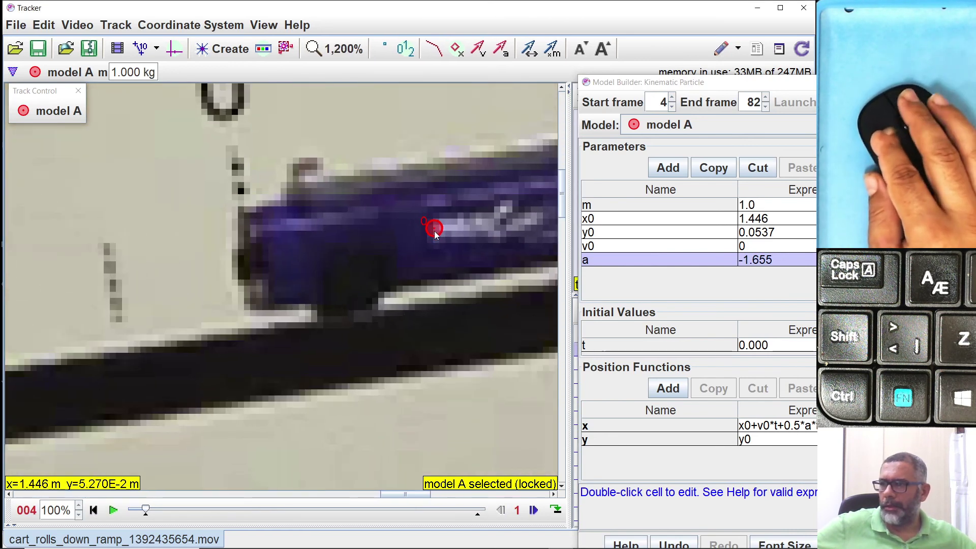
scroll(429, 246, down, 1)
scroll(428, 246, down, 2)
scroll(343, 398, down, 3)
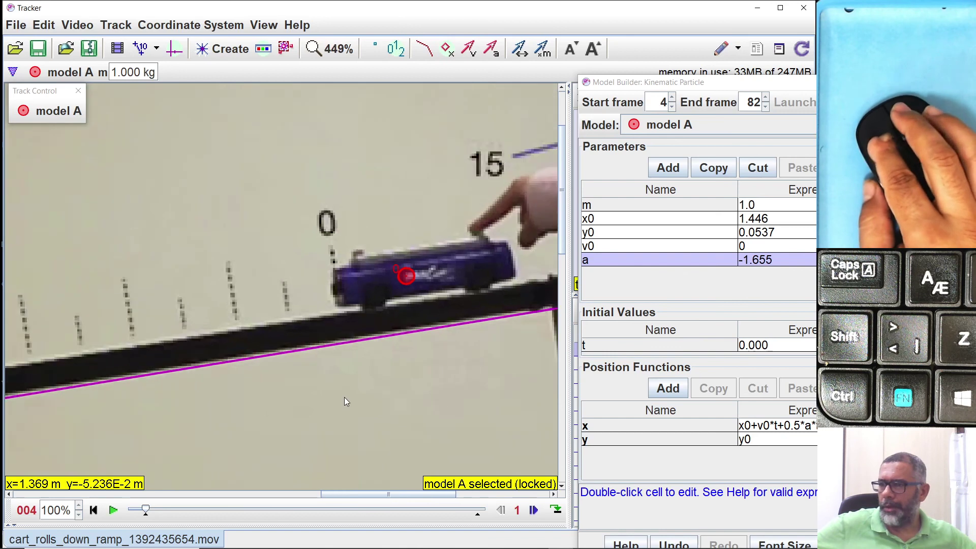
scroll(462, 337, down, 3)
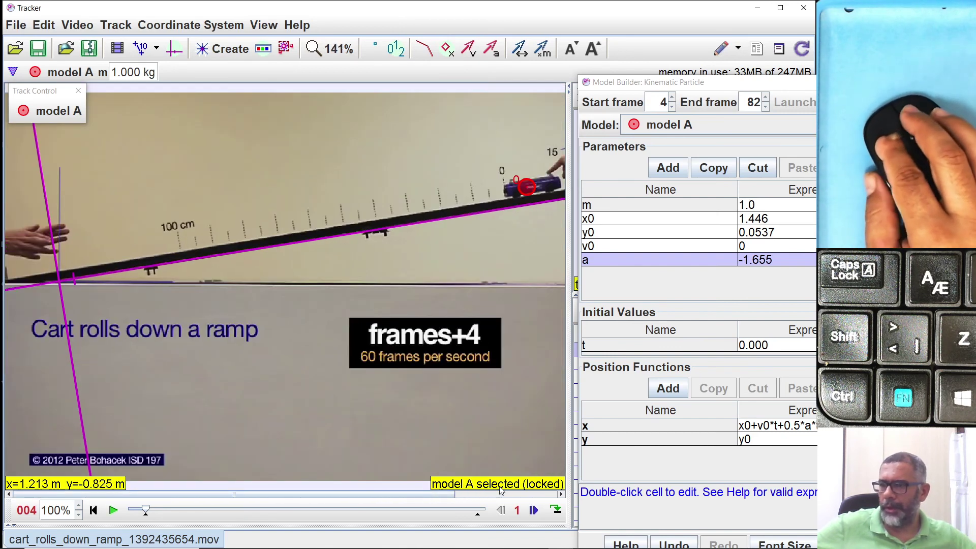
Step: Step the video forward frame by frame to frame 59 and compare model A's marker with the cart
click(533, 510)
click(533, 510)
click(533, 510)
click(533, 509)
click(533, 509)
click(533, 510)
click(533, 510)
click(533, 510)
click(533, 510)
click(533, 510)
click(533, 510)
click(533, 510)
click(533, 509)
click(533, 510)
click(533, 510)
click(533, 510)
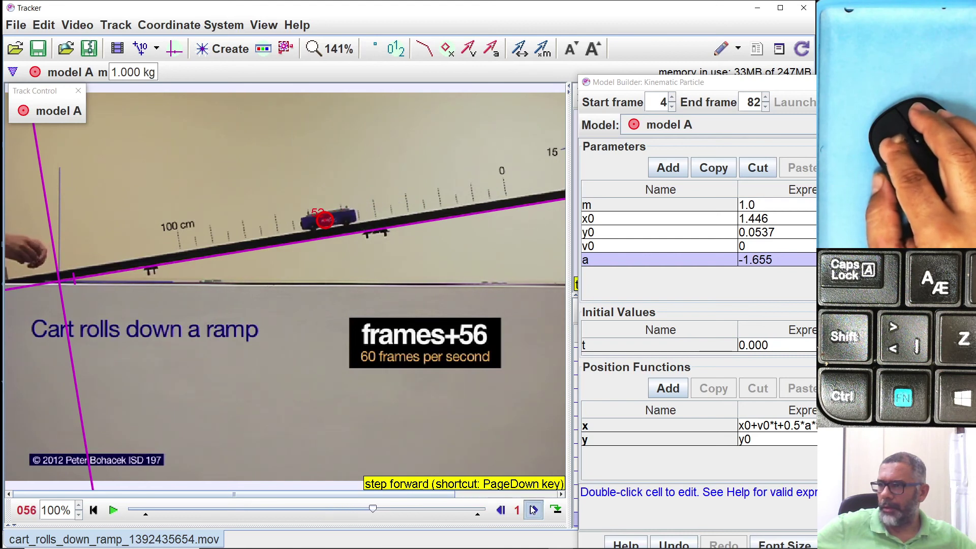
click(533, 510)
scroll(315, 220, up, 6)
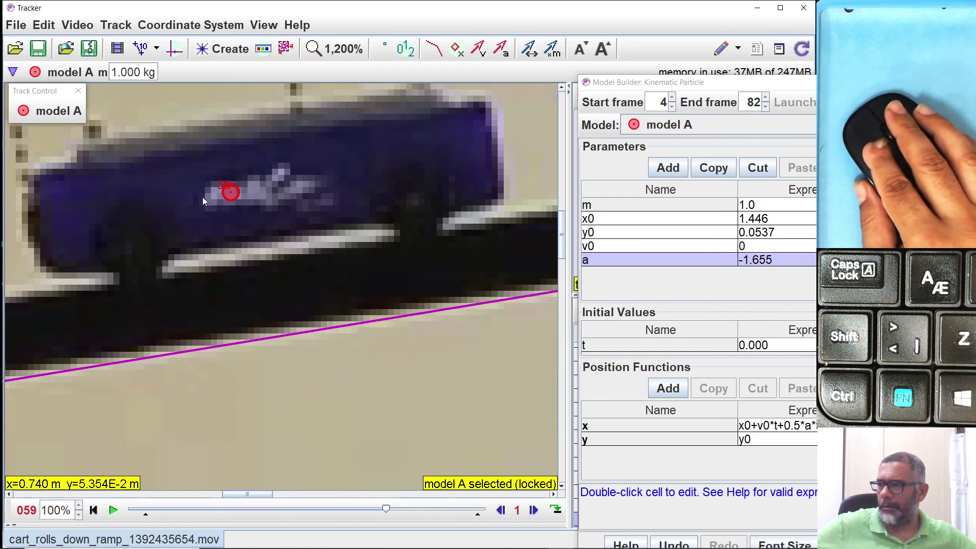
Step: Step the video on to frame 70 and check how closely model A follows the cart
scroll(402, 398, down, 3)
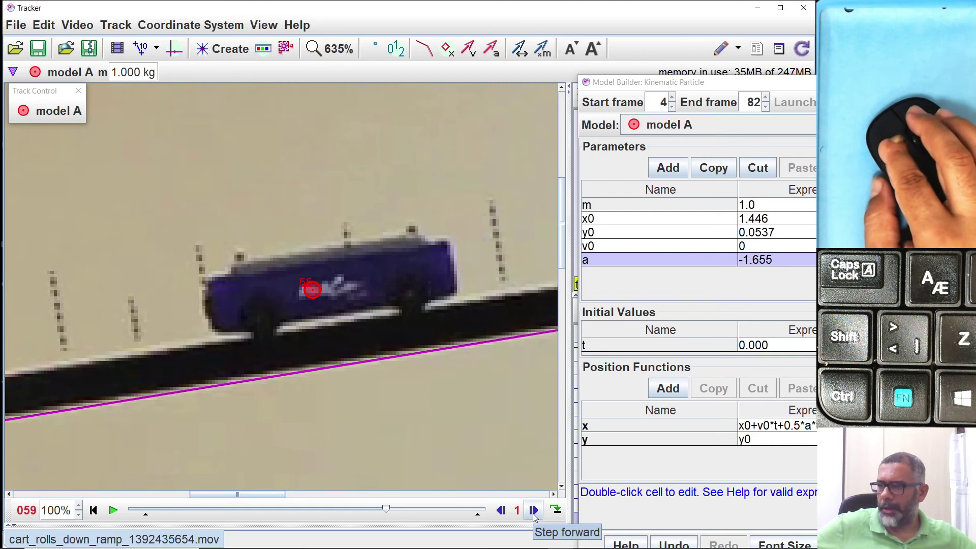
click(534, 511)
double_click(533, 511)
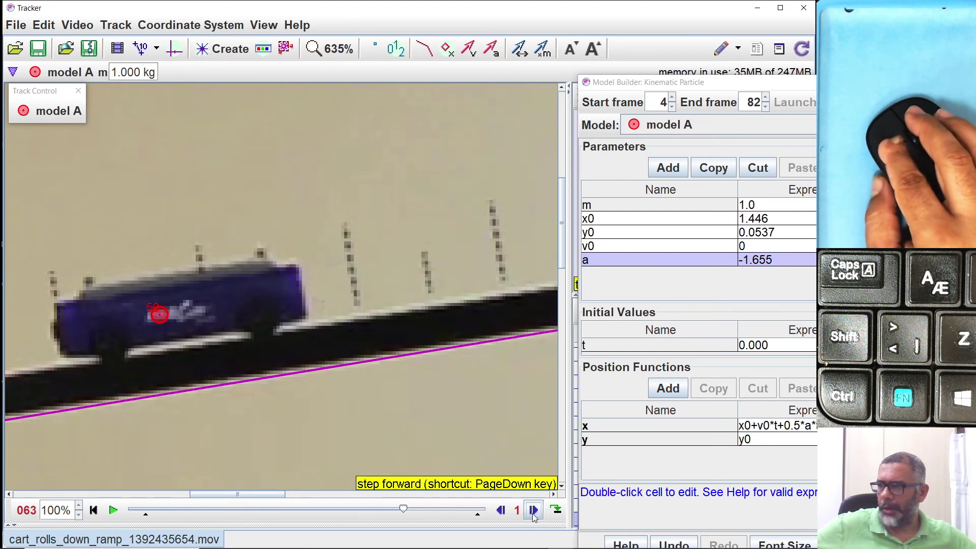
triple_click(533, 511)
scroll(240, 373, down, 2)
scroll(240, 372, down, 1)
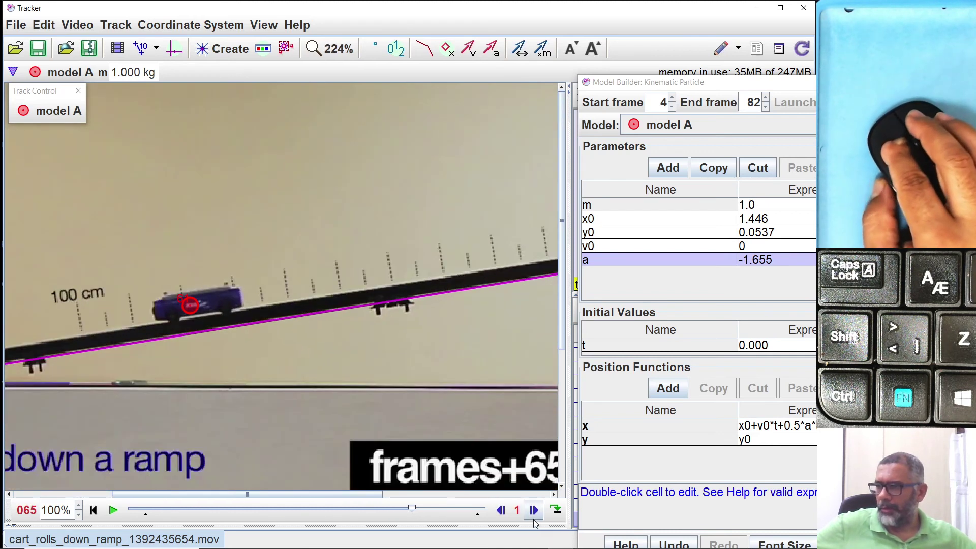
click(537, 514)
triple_click(537, 514)
click(537, 514)
scroll(241, 270, up, 2)
drag(241, 270, 359, 286)
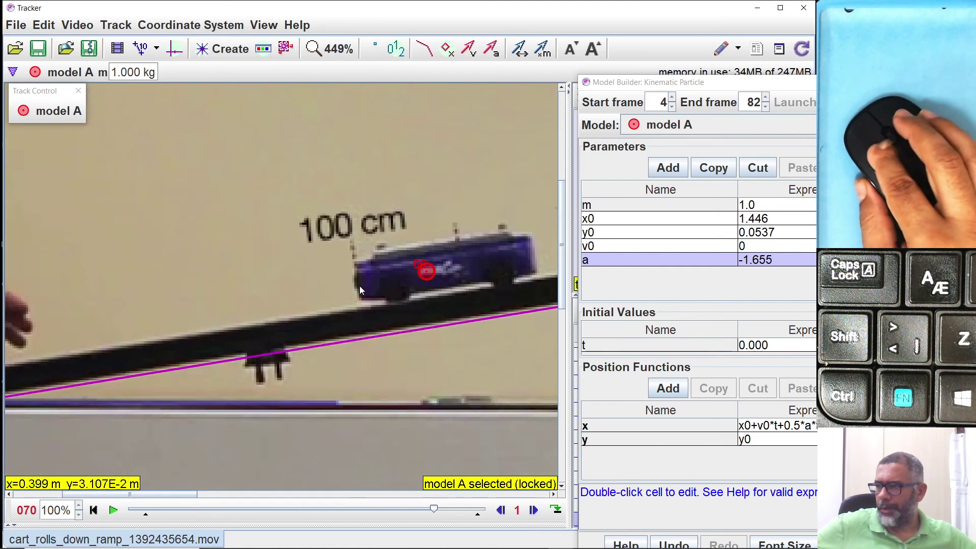
Step: Step the video on to frame 80 and inspect model A's marker against the cart up close
triple_click(535, 512)
triple_click(535, 511)
drag(225, 359, 419, 360)
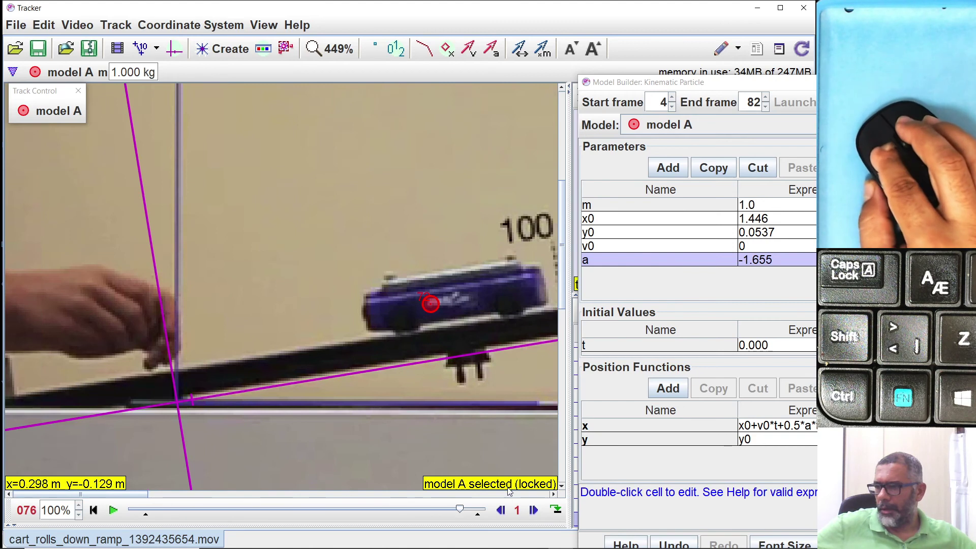
click(533, 510)
double_click(534, 509)
click(533, 510)
scroll(422, 432, up, 1)
scroll(422, 433, up, 5)
mouse_move(113, 249)
mouse_down()
mouse_move(173, 245)
mouse_move(186, 269)
mouse_up()
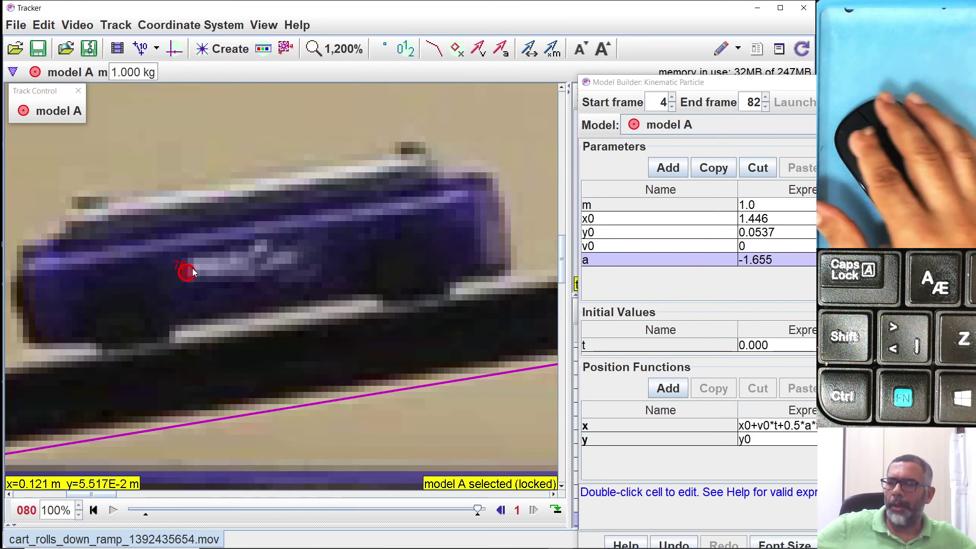
scroll(201, 270, down, 7)
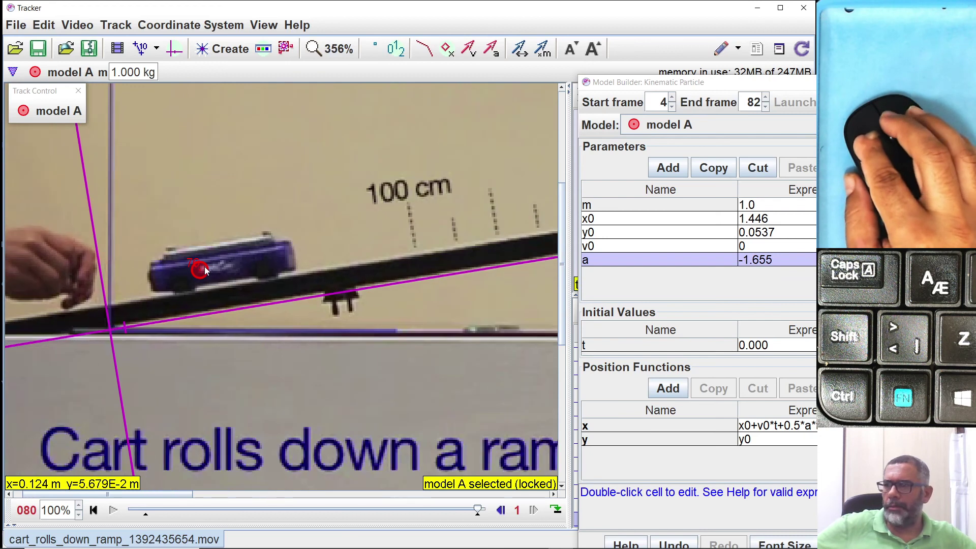
scroll(204, 265, down, 4)
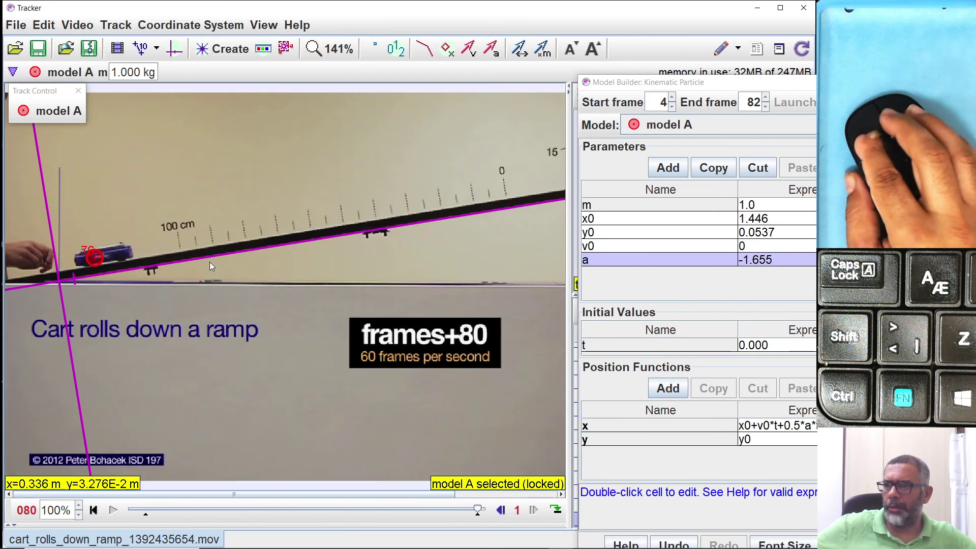
scroll(211, 265, down, 1)
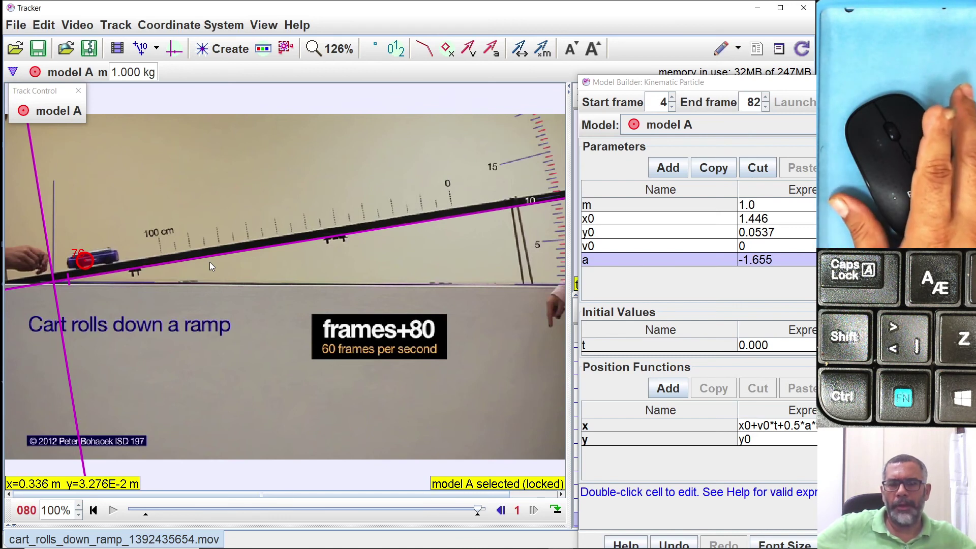
scroll(78, 264, up, 5)
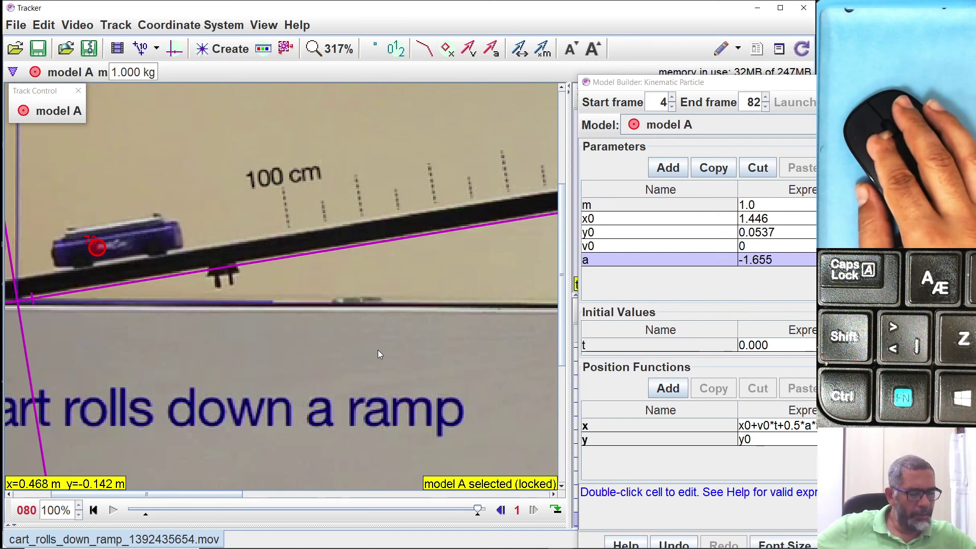
scroll(401, 365, down, 1)
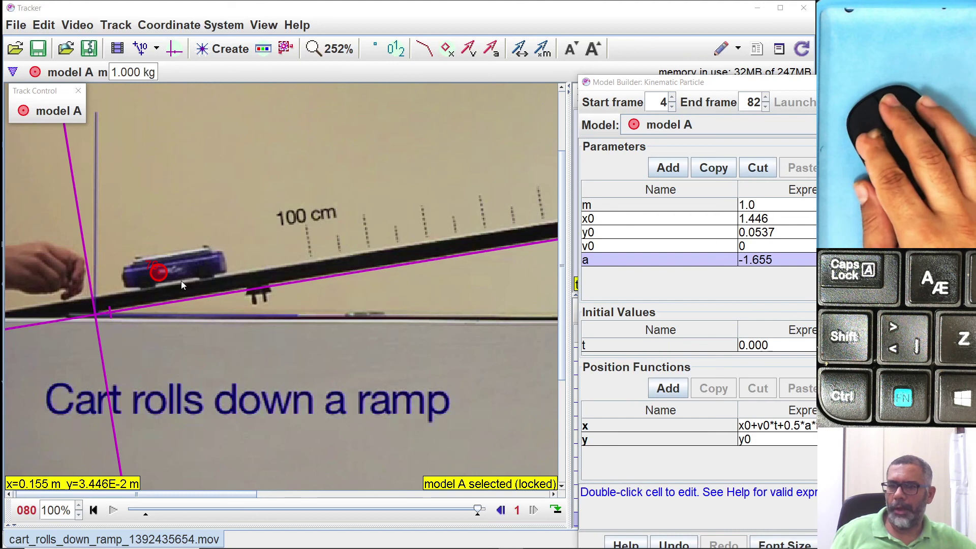
scroll(175, 282, down, 3)
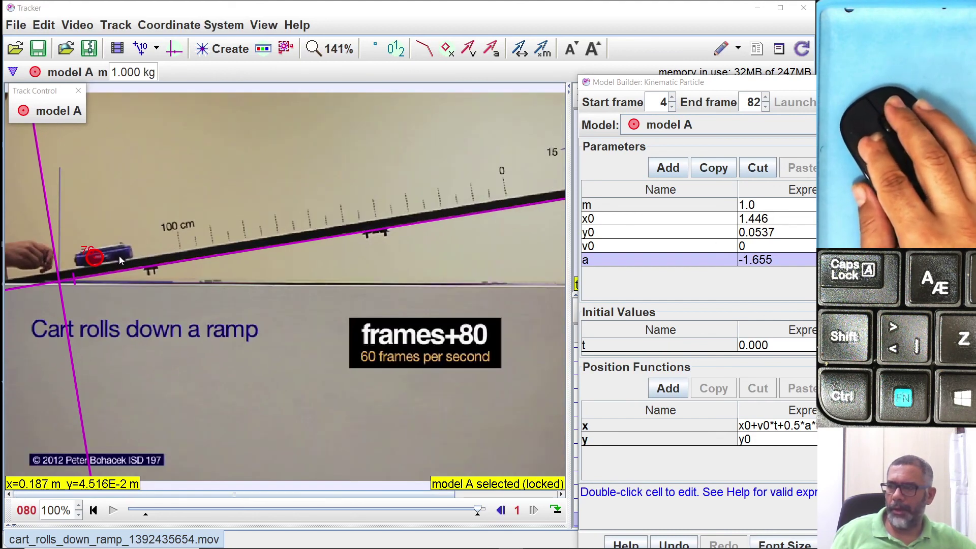
scroll(322, 272, down, 1)
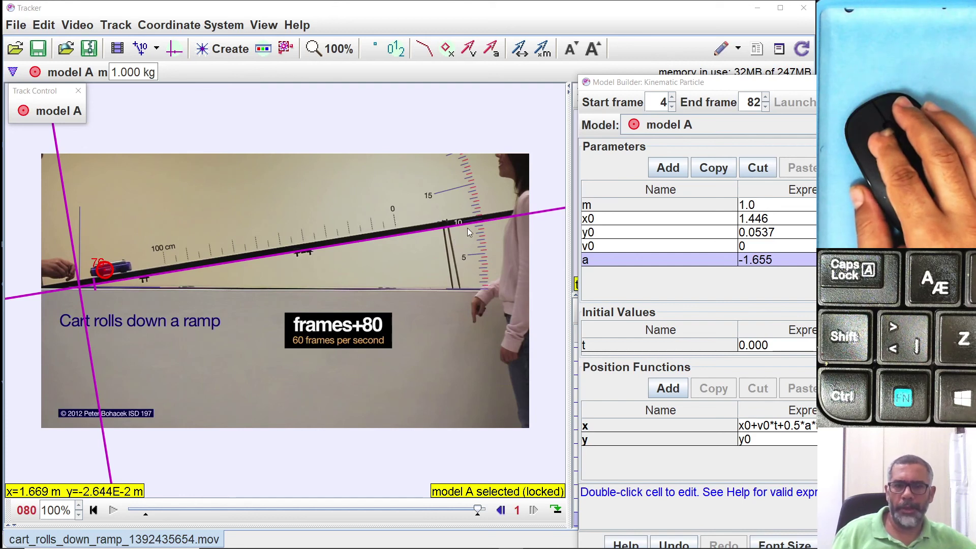
Step: Move the Model Builder window clear of the plot and data table, and review model A's table from its first row
drag(655, 86, 880, 323)
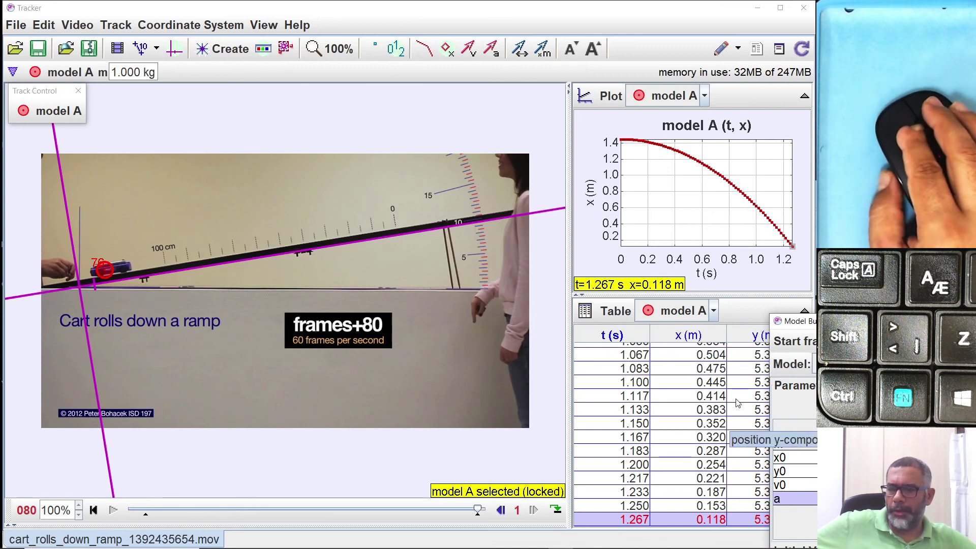
drag(789, 328, 854, 328)
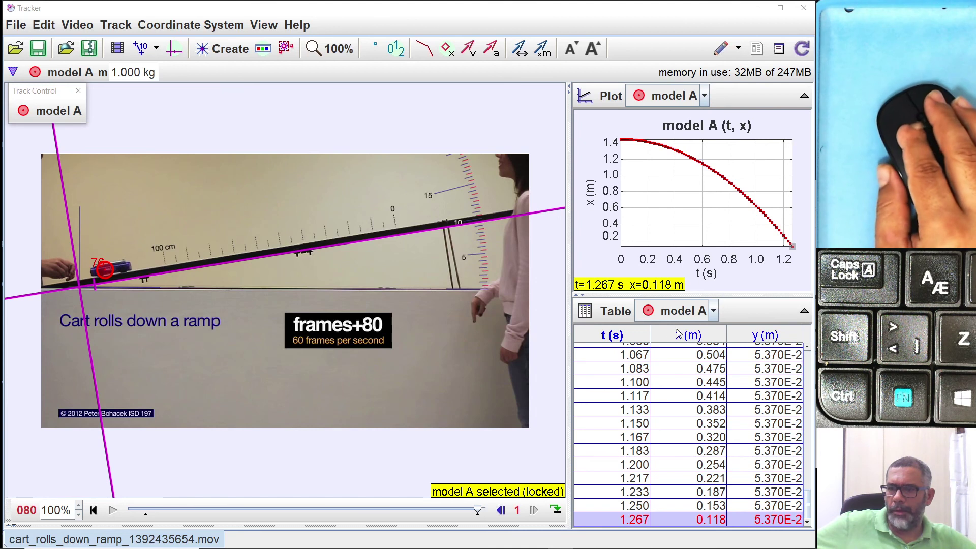
scroll(631, 478, up, 20)
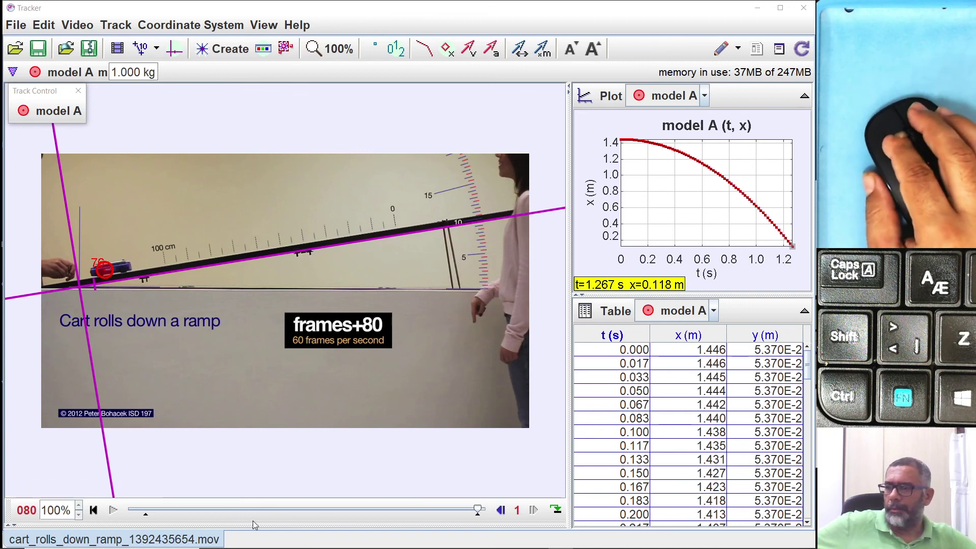
Step: Replay the video from the start frame to follow model A's motion alongside its plot and table
click(93, 510)
click(120, 513)
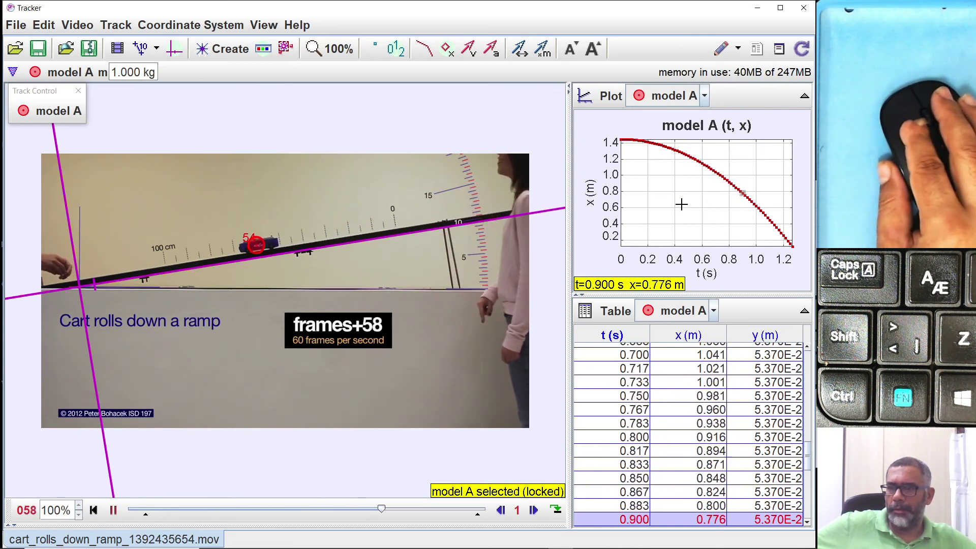
Step: Plot model A's velocity x-component against time, and follow it with a plot of its acceleration x-component
click(592, 198)
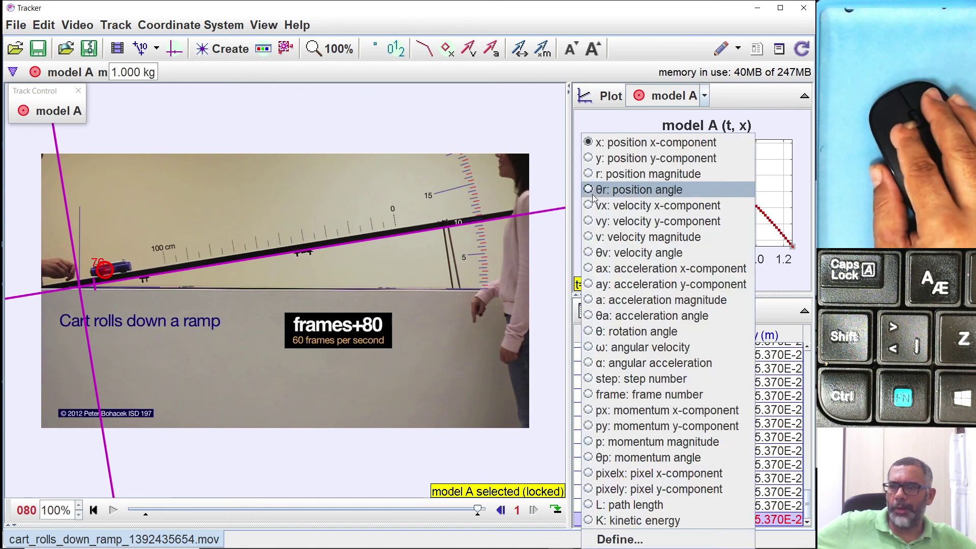
click(620, 207)
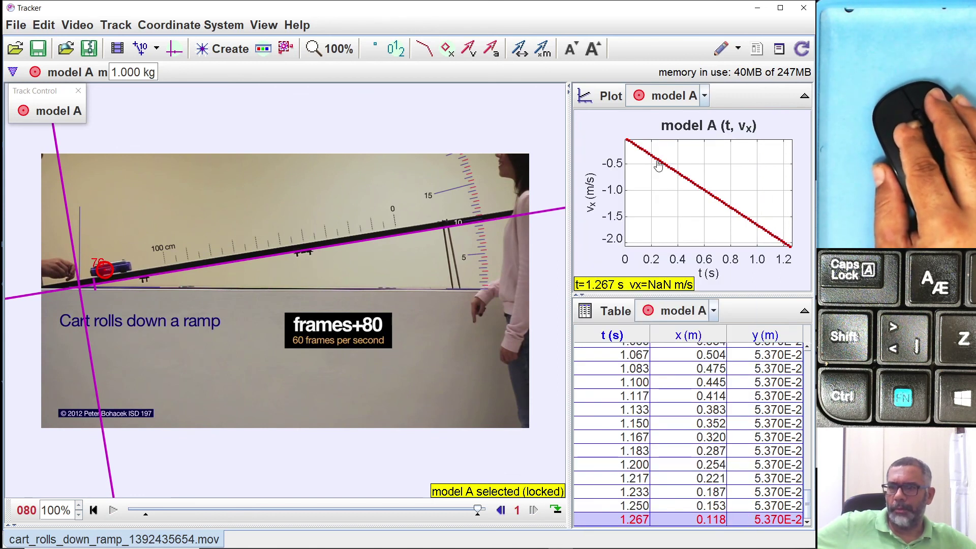
click(595, 197)
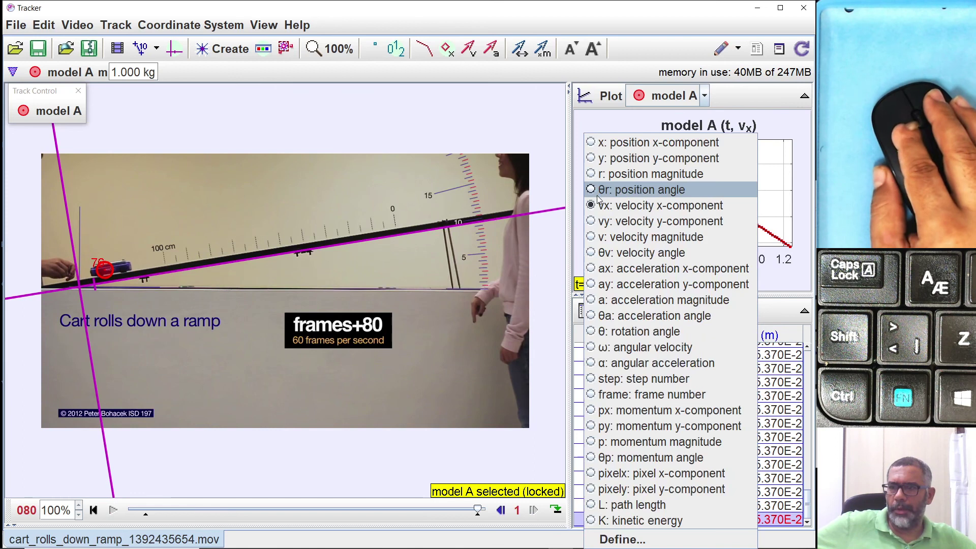
click(605, 207)
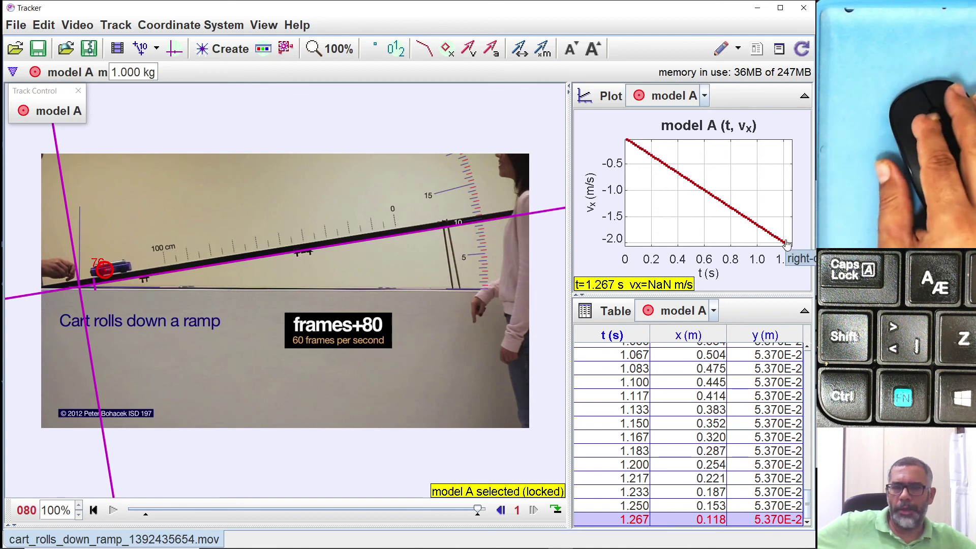
click(591, 199)
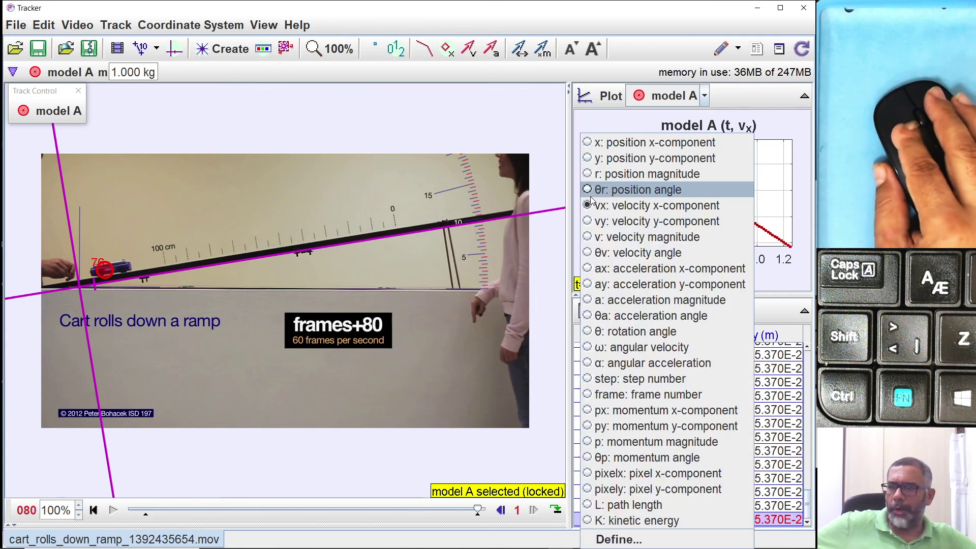
click(615, 267)
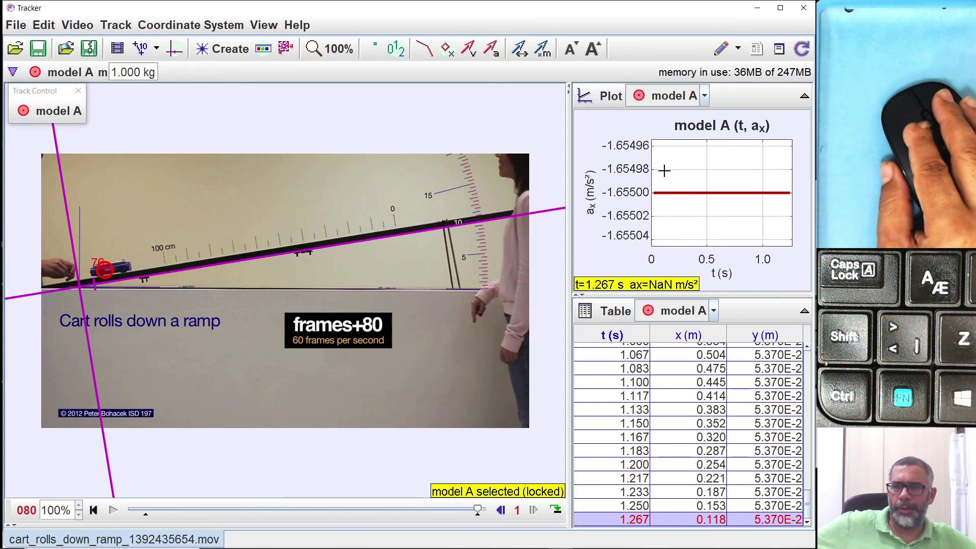
Step: Switch model A's plot back through the velocity x-component to the position x-component, and close the Model Builder window
click(591, 194)
click(603, 206)
click(599, 177)
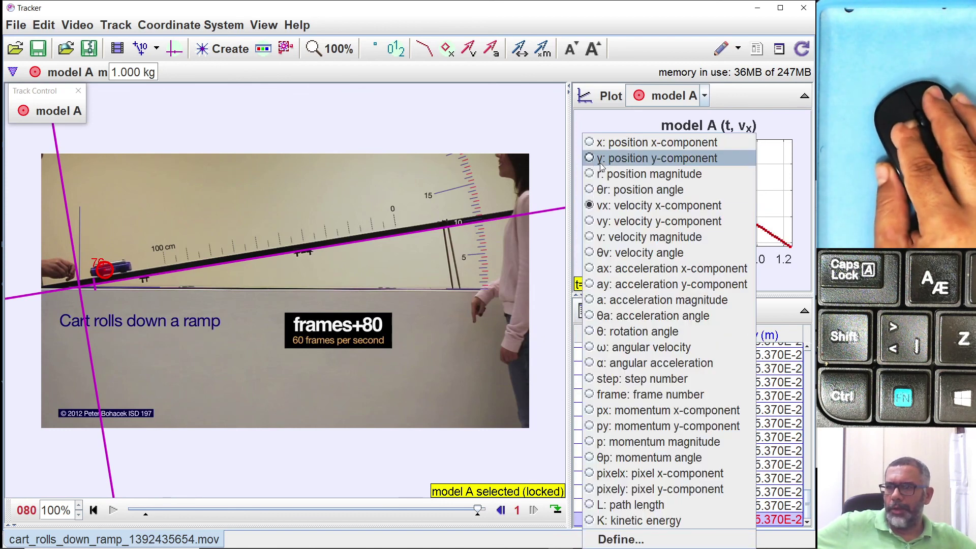
click(616, 142)
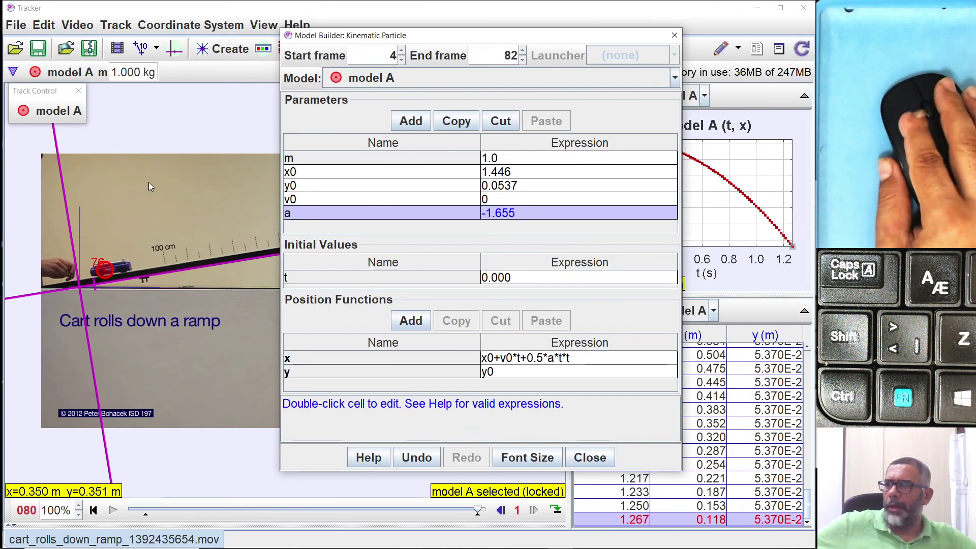
click(674, 36)
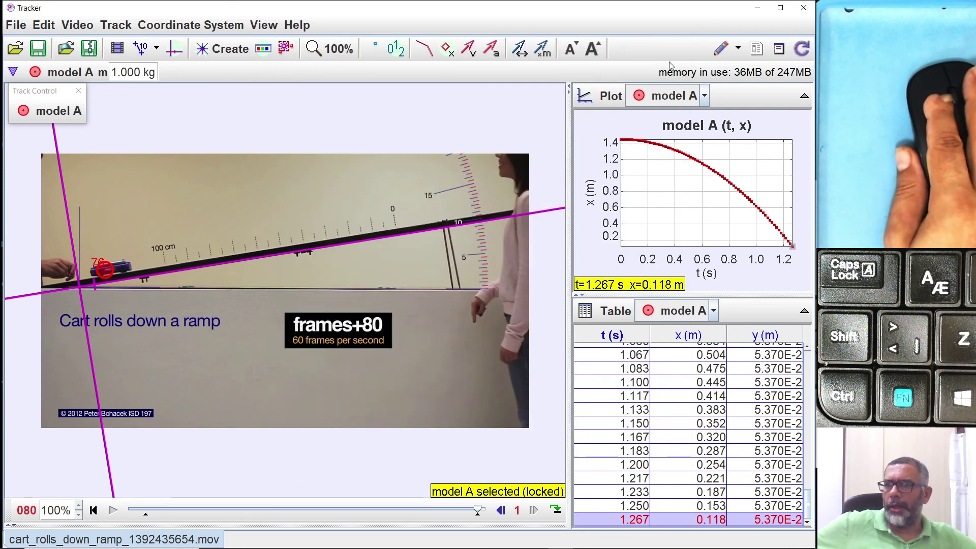